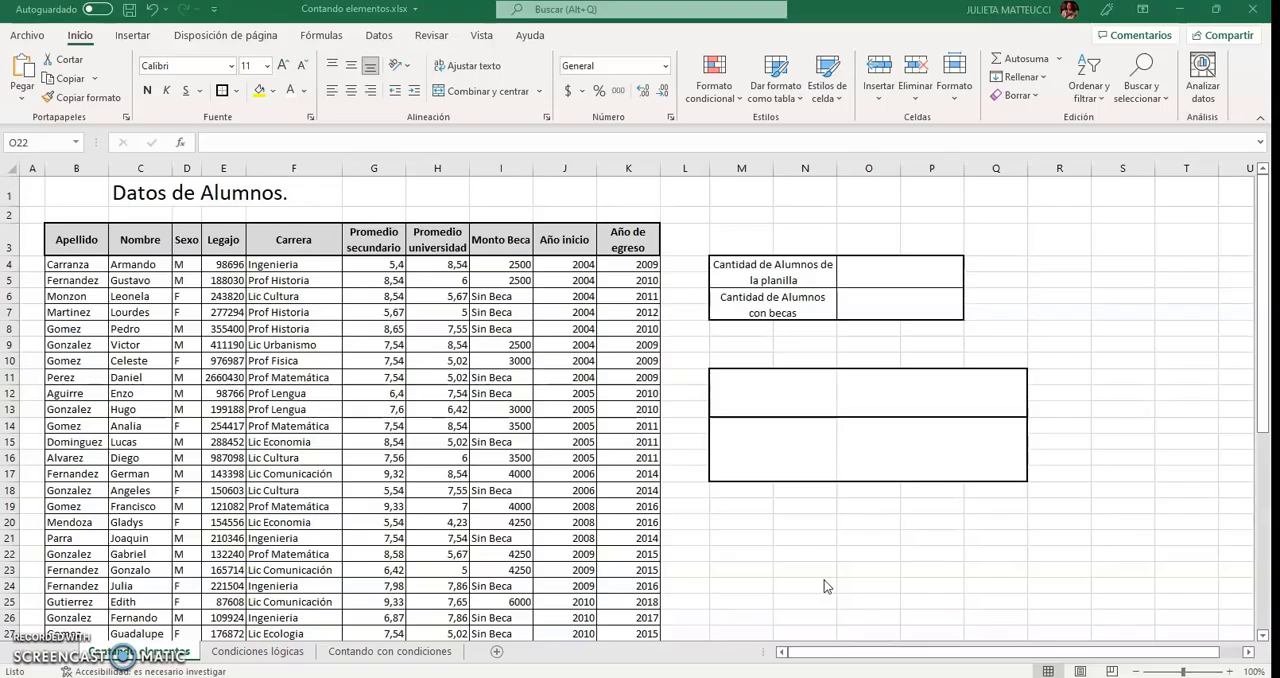
# Fill the CONTAR() cell M11 and its description cell O11 with a dark blue theme colour.
pyautogui.click(744, 357)
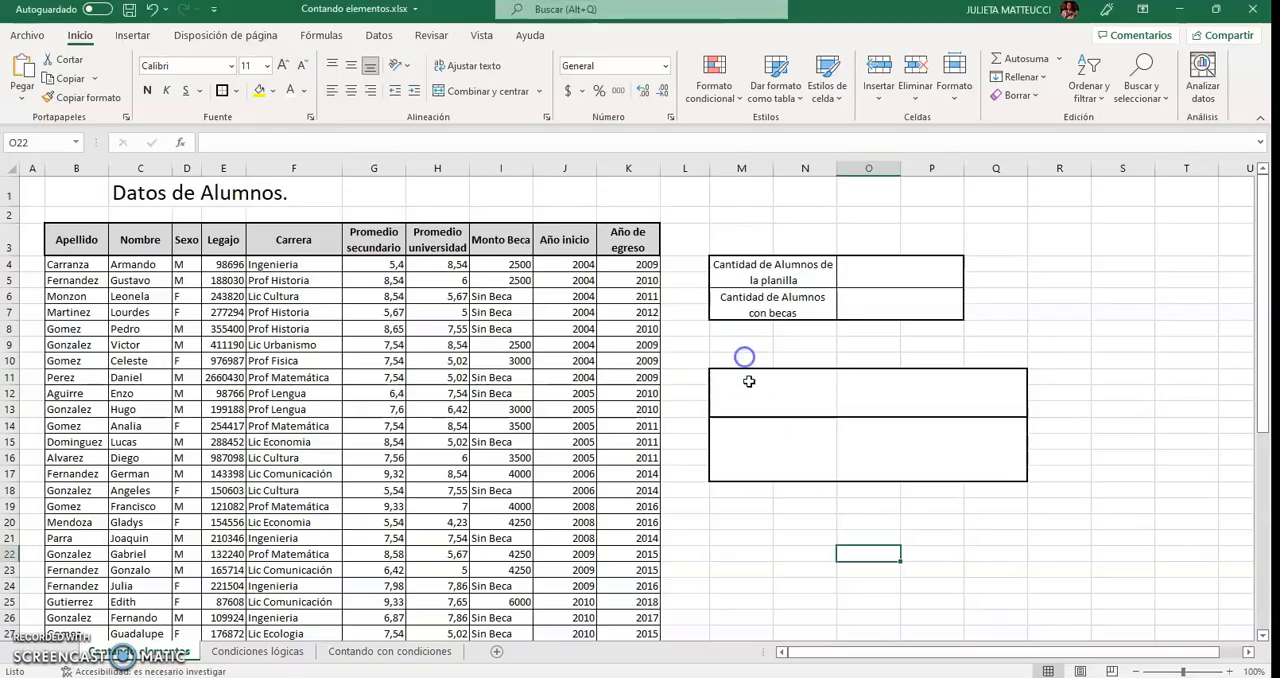
pyautogui.click(750, 384)
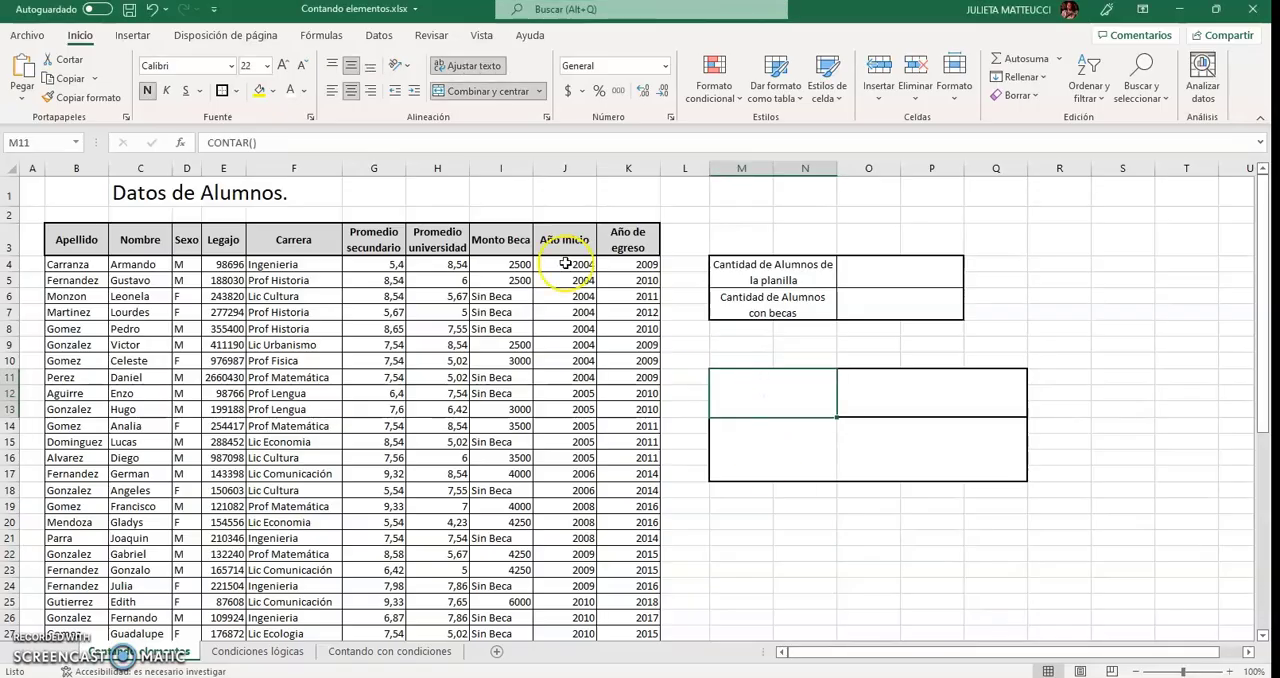
pyautogui.click(273, 91)
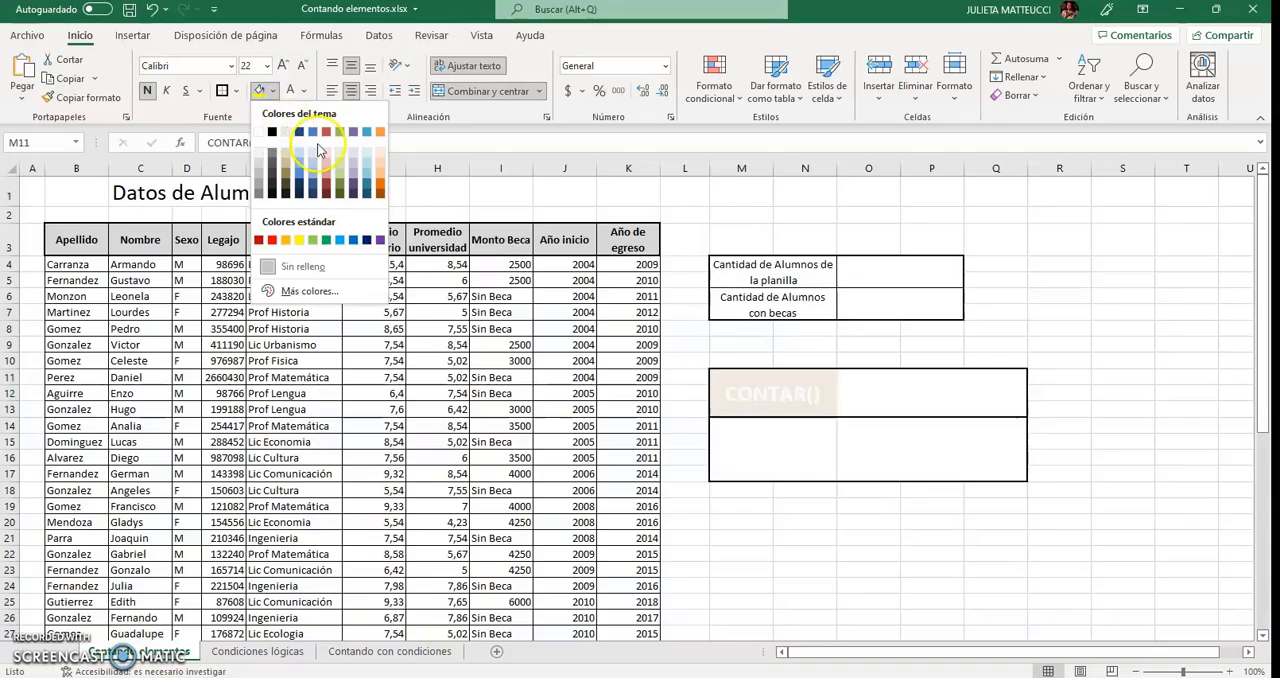
pyautogui.click(312, 187)
pyautogui.click(1092, 474)
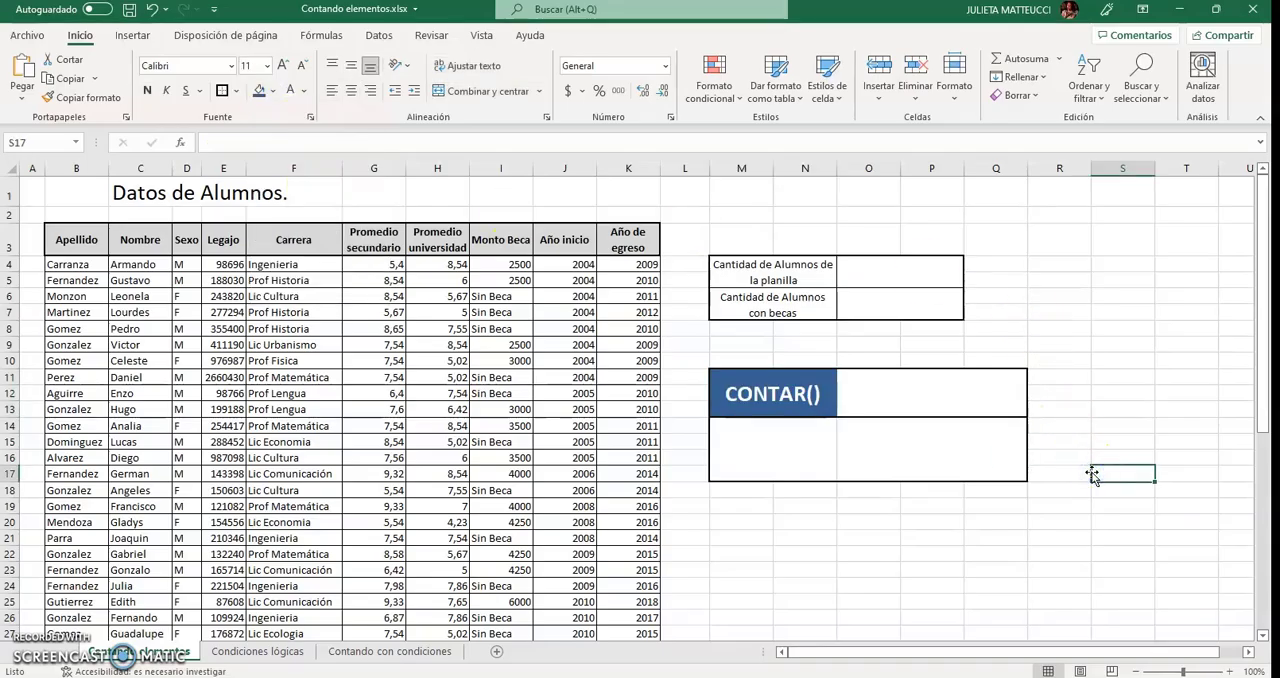
pyautogui.click(970, 410)
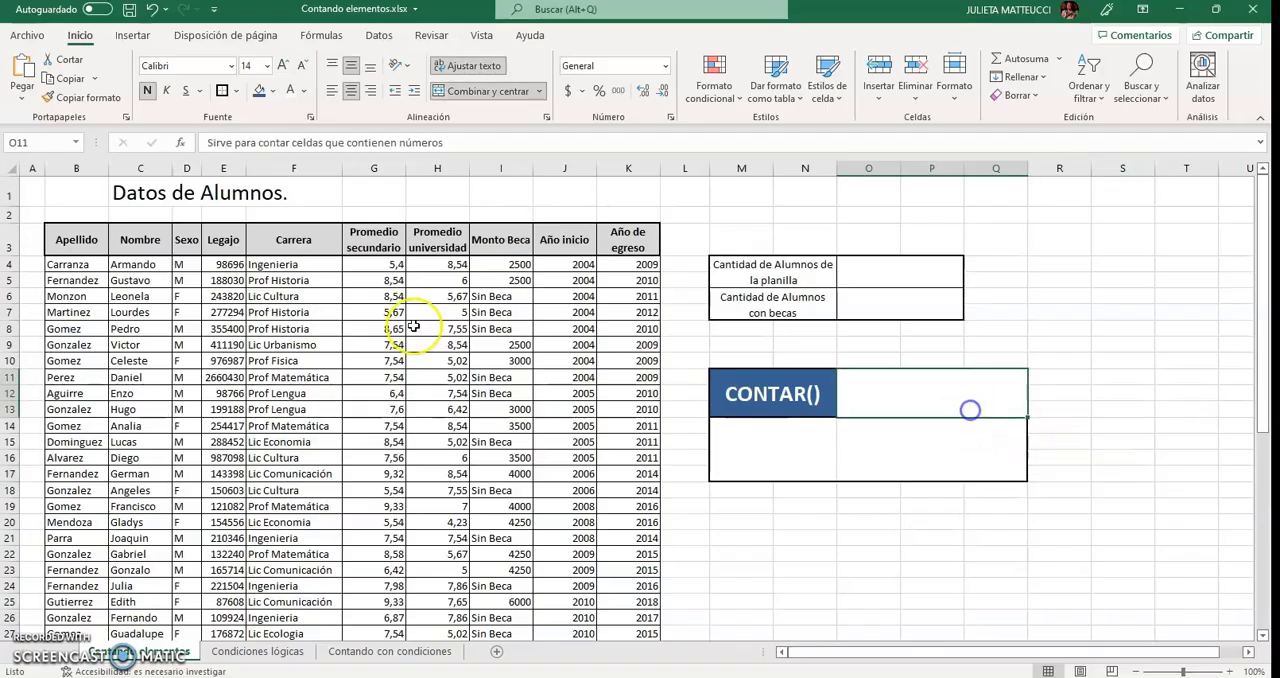
pyautogui.click(257, 93)
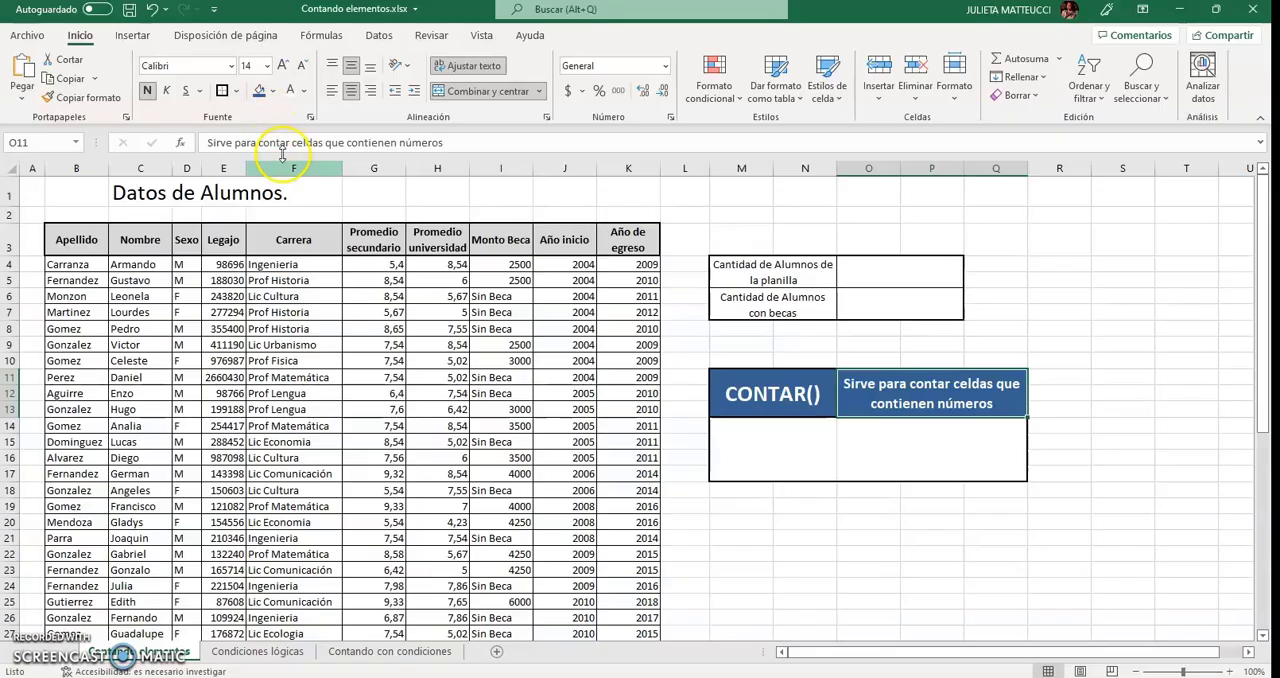
# Apply the same dark blue fill to the CONTARA() cell M14 and its description cell O14.
pyautogui.click(800, 456)
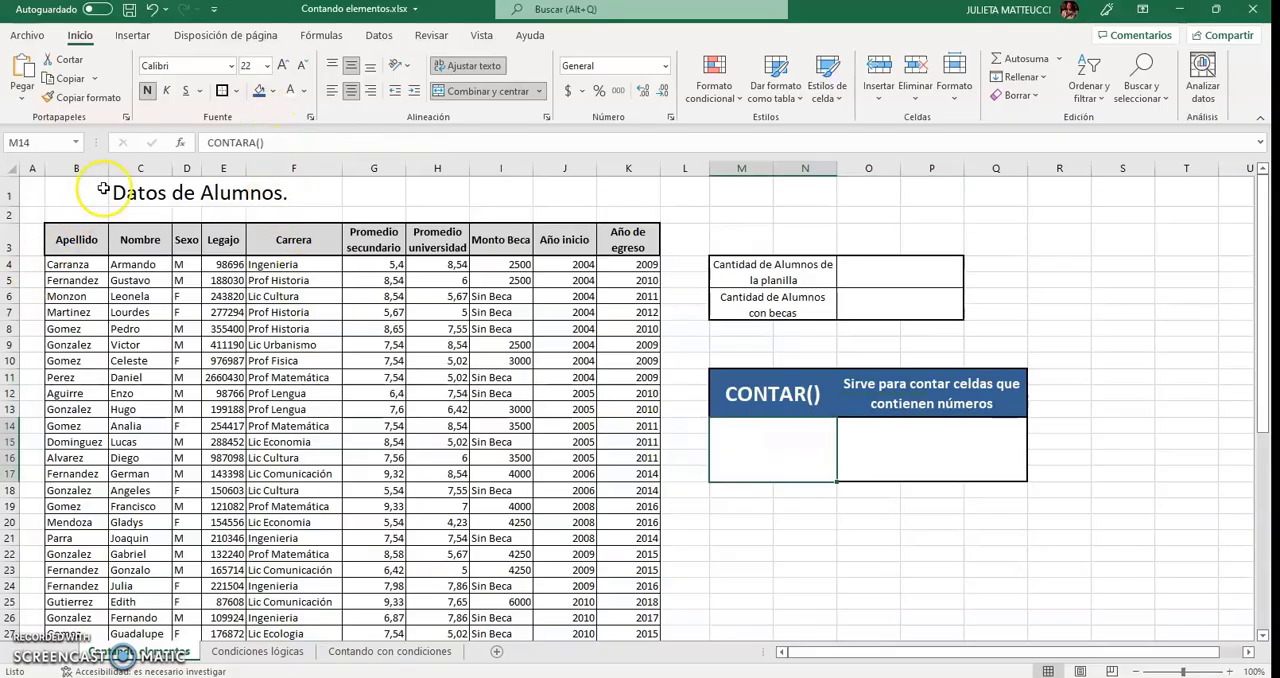
pyautogui.click(262, 92)
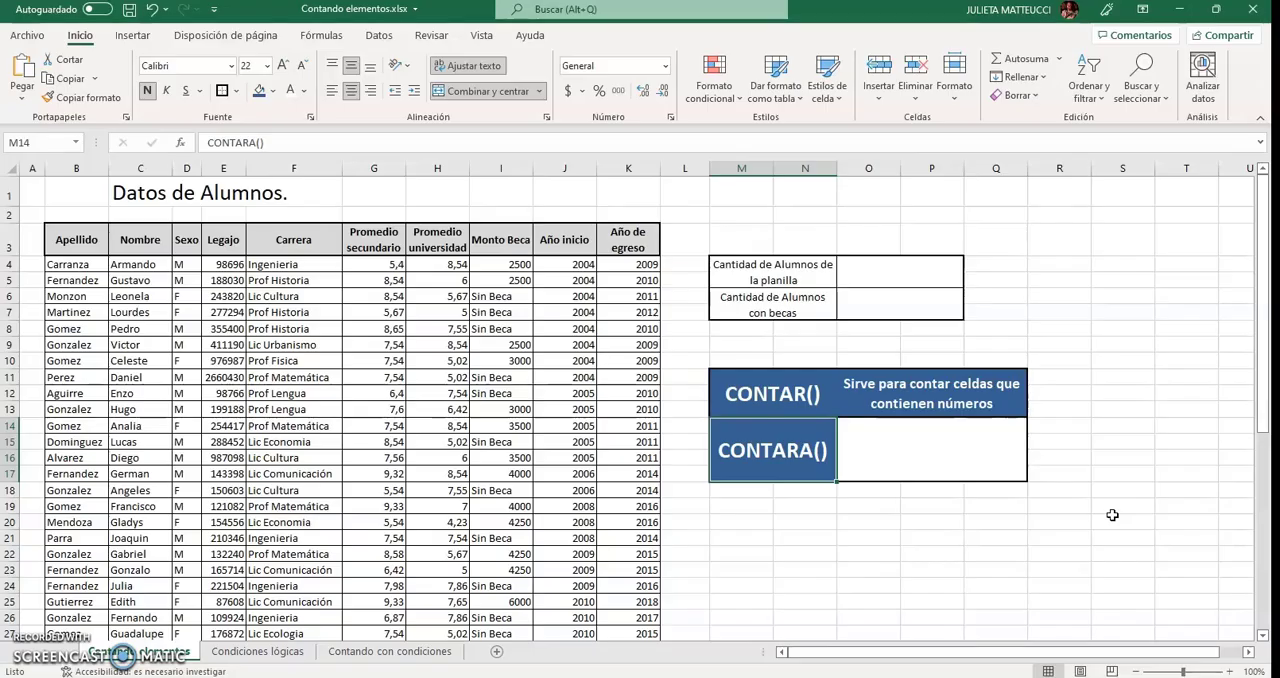
pyautogui.click(893, 436)
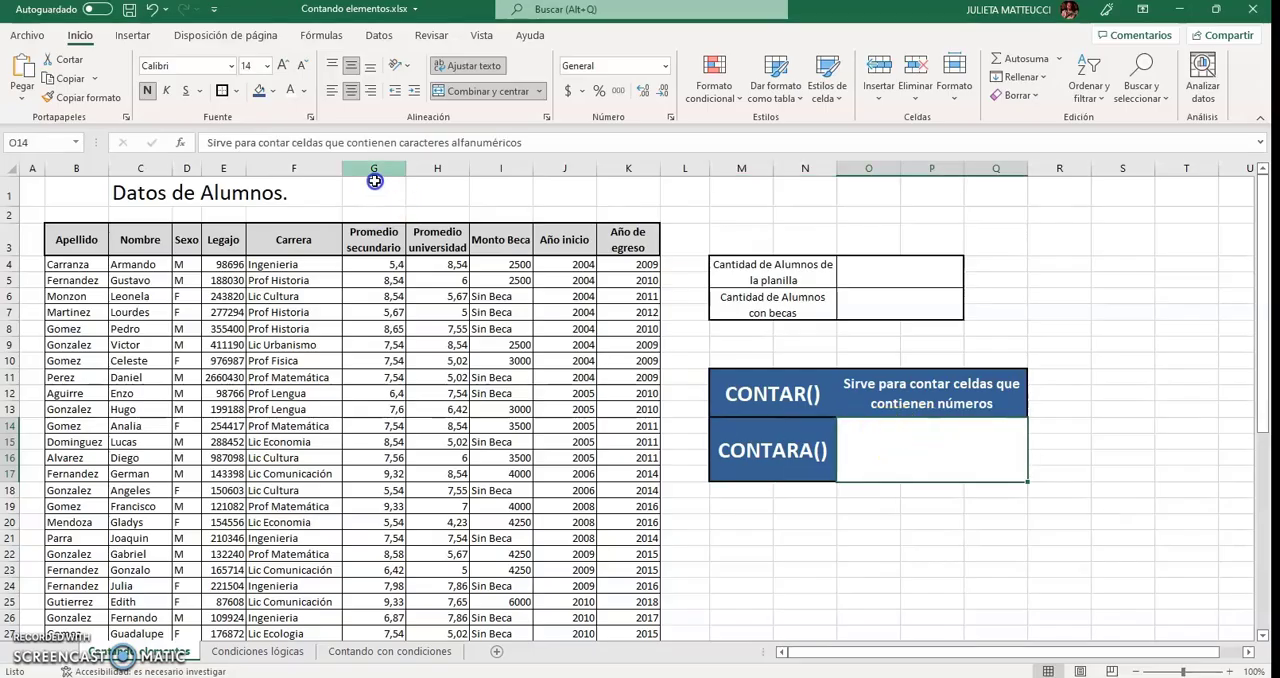
pyautogui.click(262, 92)
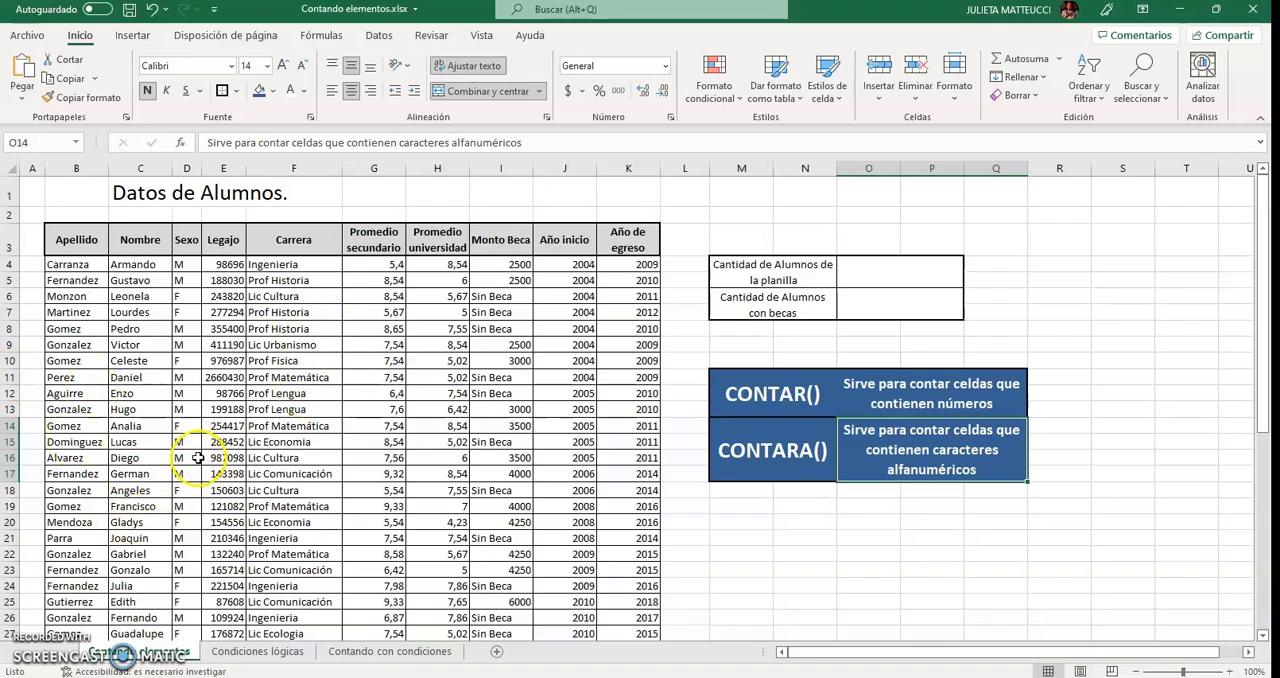
# Examine the "Cantidad de Alumnos con becas" row and the numeric and "Sin Beca" entries of the Monto Beca column.
pyautogui.moveTo(805, 312); pyautogui.dragTo(891, 303)
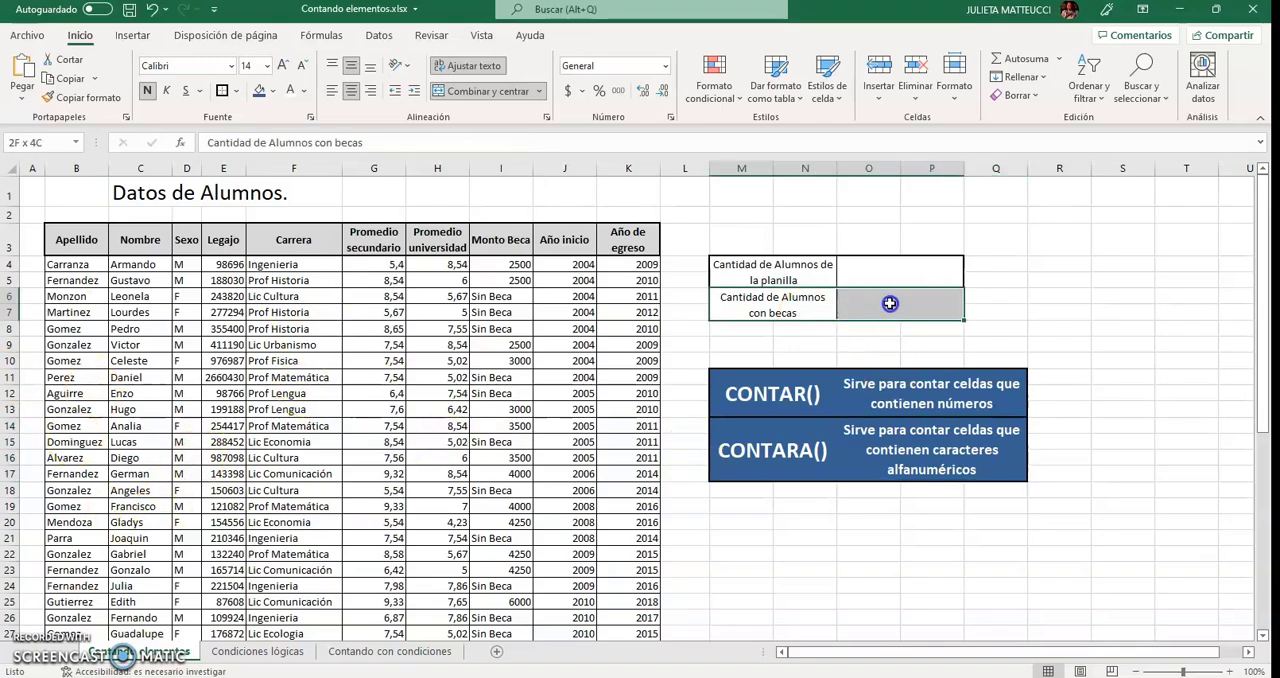
pyautogui.click(1127, 339)
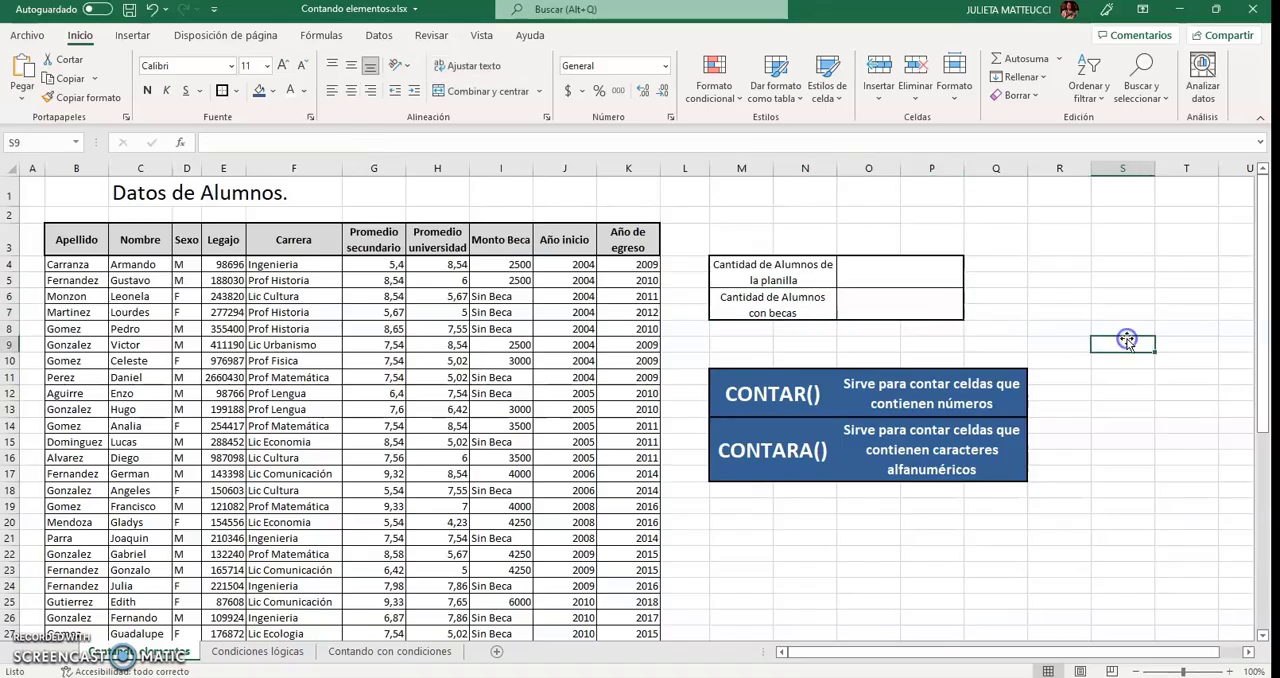
pyautogui.moveTo(910, 306); pyautogui.dragTo(816, 306)
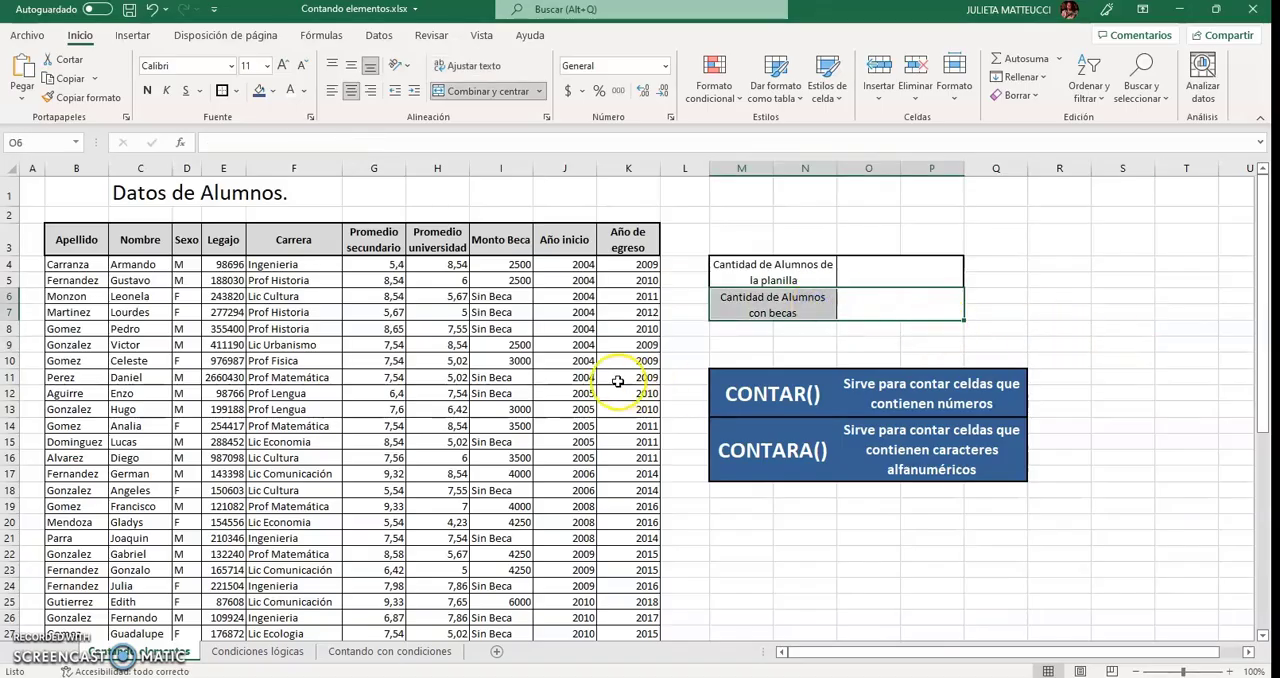
pyautogui.moveTo(516, 229); pyautogui.dragTo(511, 421)
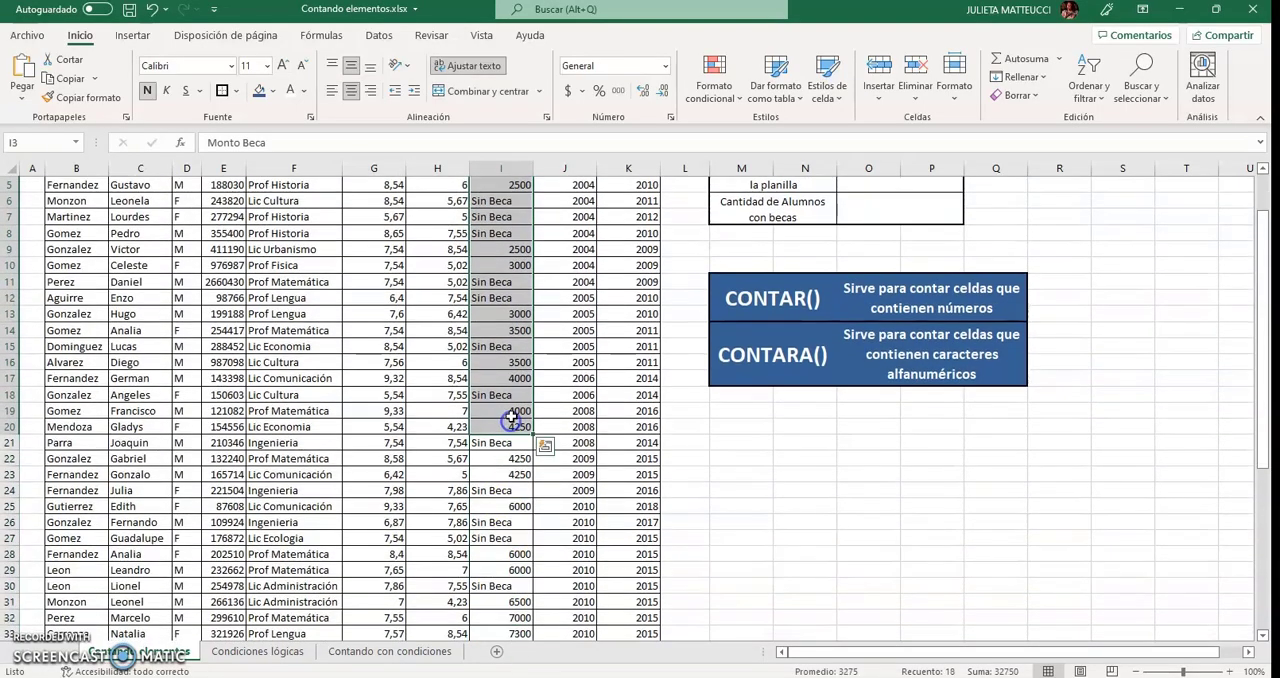
pyautogui.scroll(2, 511, 421)
pyautogui.click(491, 171)
pyautogui.click(493, 260)
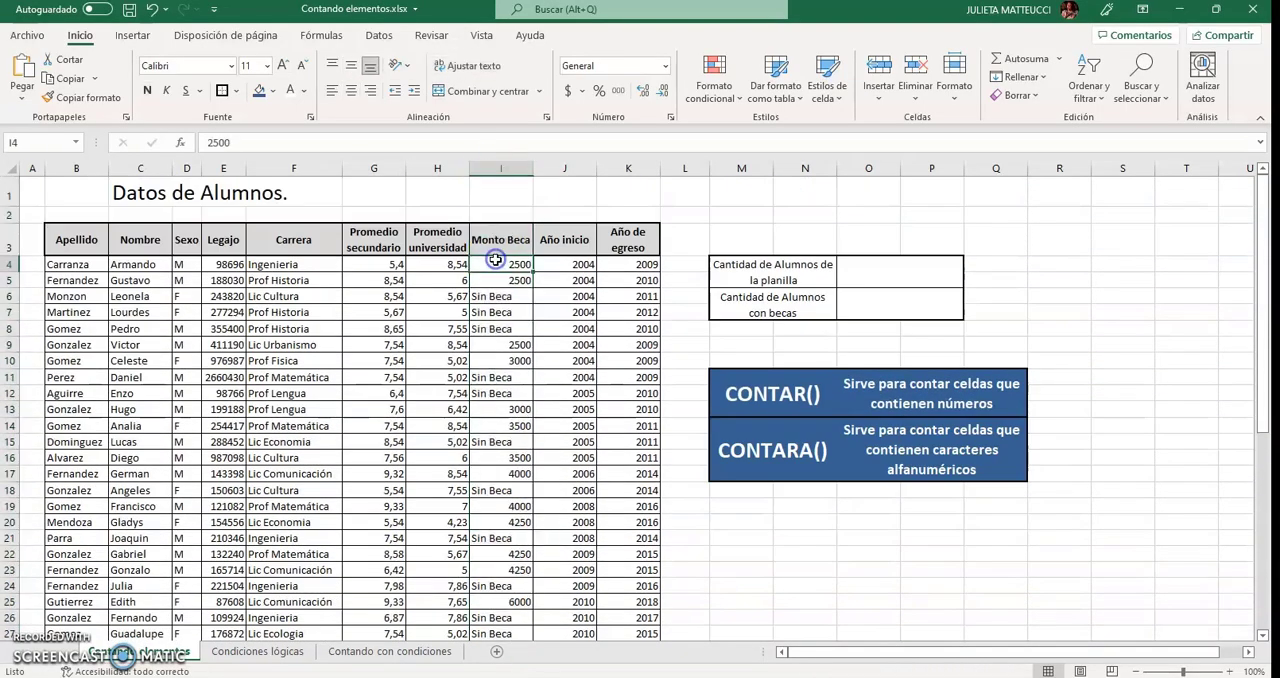
pyautogui.click(496, 245)
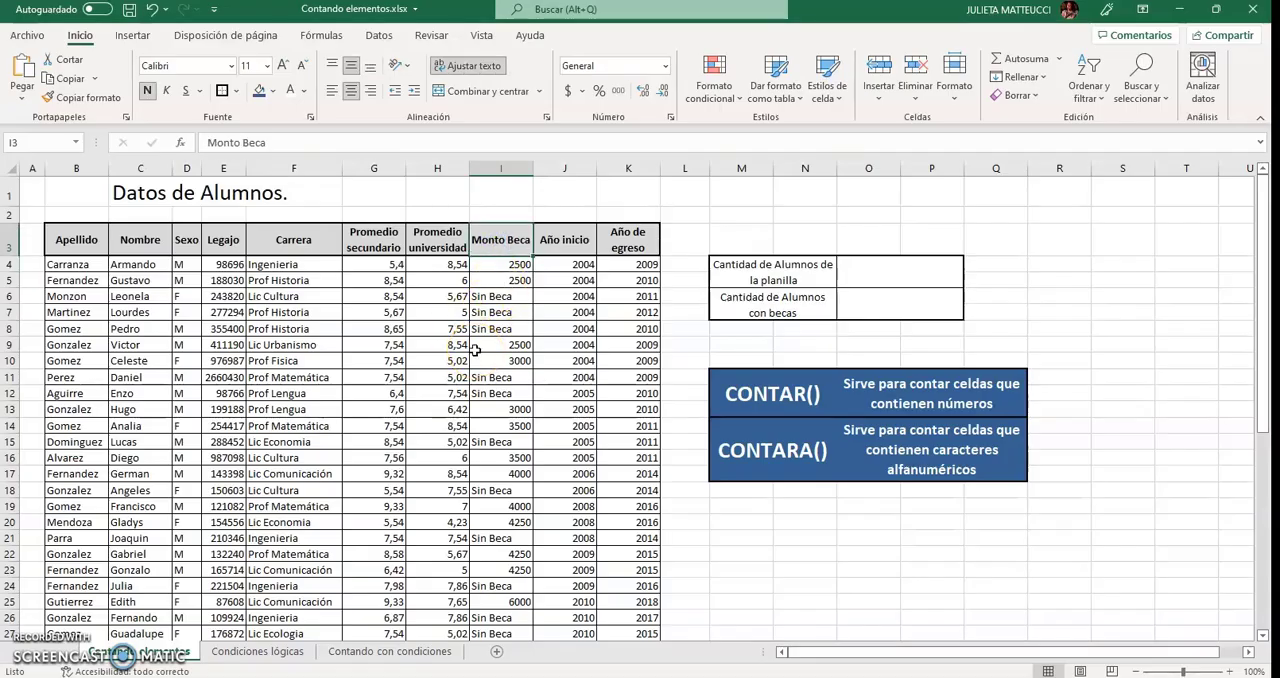
pyautogui.click(492, 297)
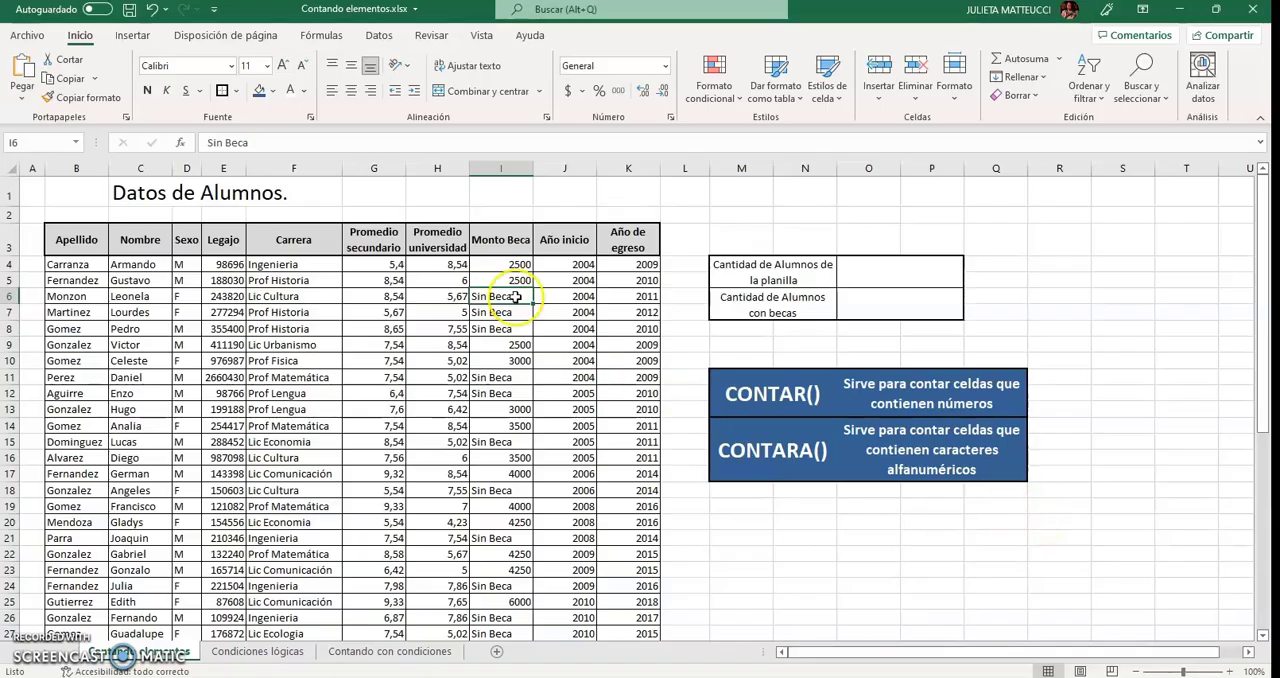
pyautogui.click(508, 264)
pyautogui.moveTo(508, 264); pyautogui.dragTo(504, 590)
pyautogui.scroll(8, 504, 590)
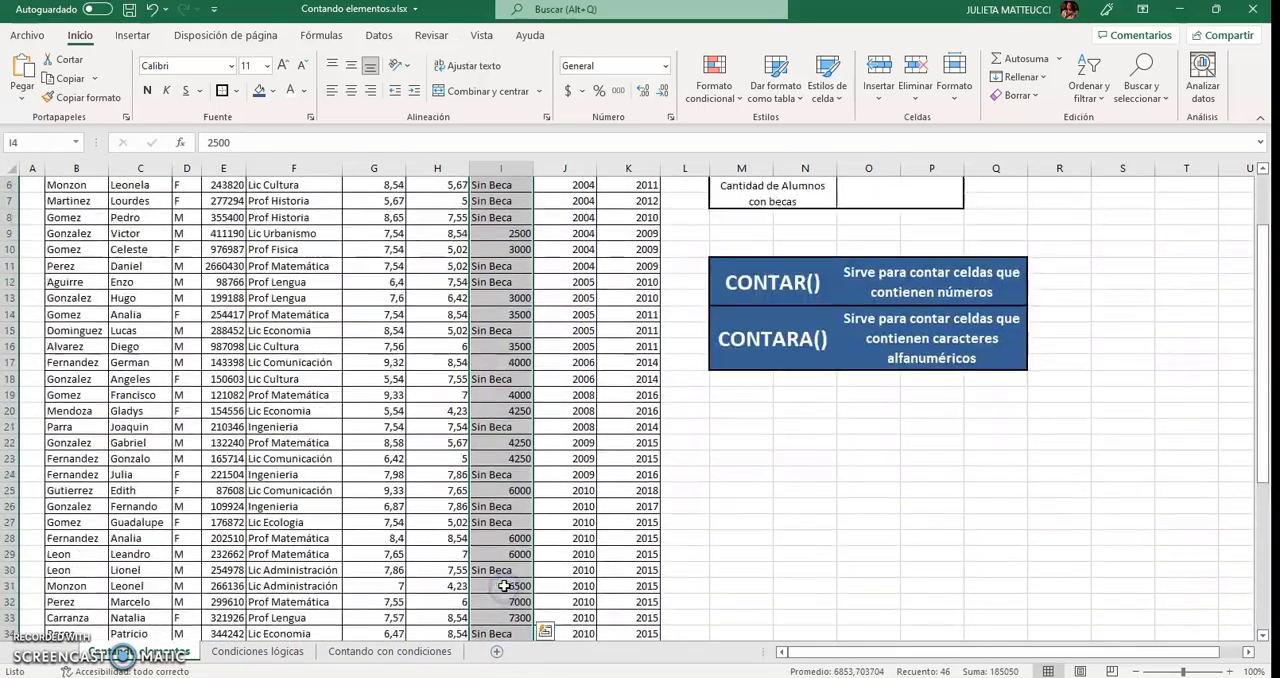
pyautogui.click(990, 585)
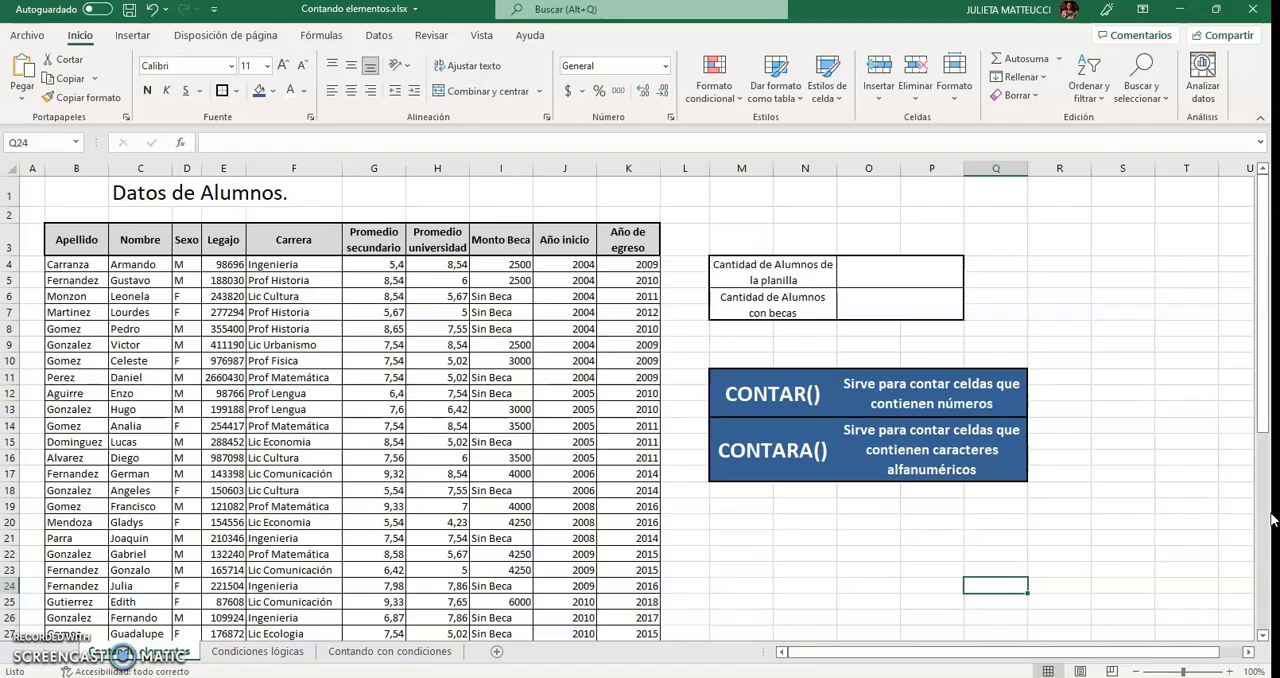
# Count the students with scholarships by entering =CONTAR(I4:I49) in cell O6, over the Monto Beca column.
pyautogui.click(724, 397)
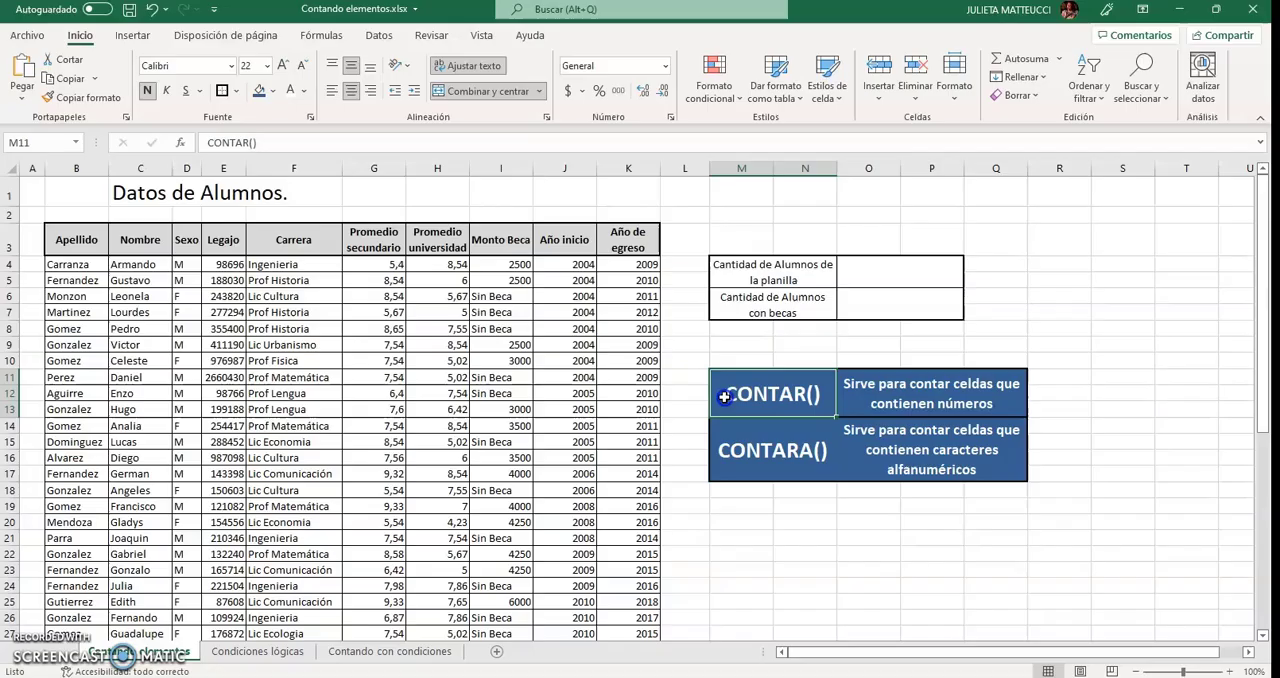
pyautogui.click(900, 308)
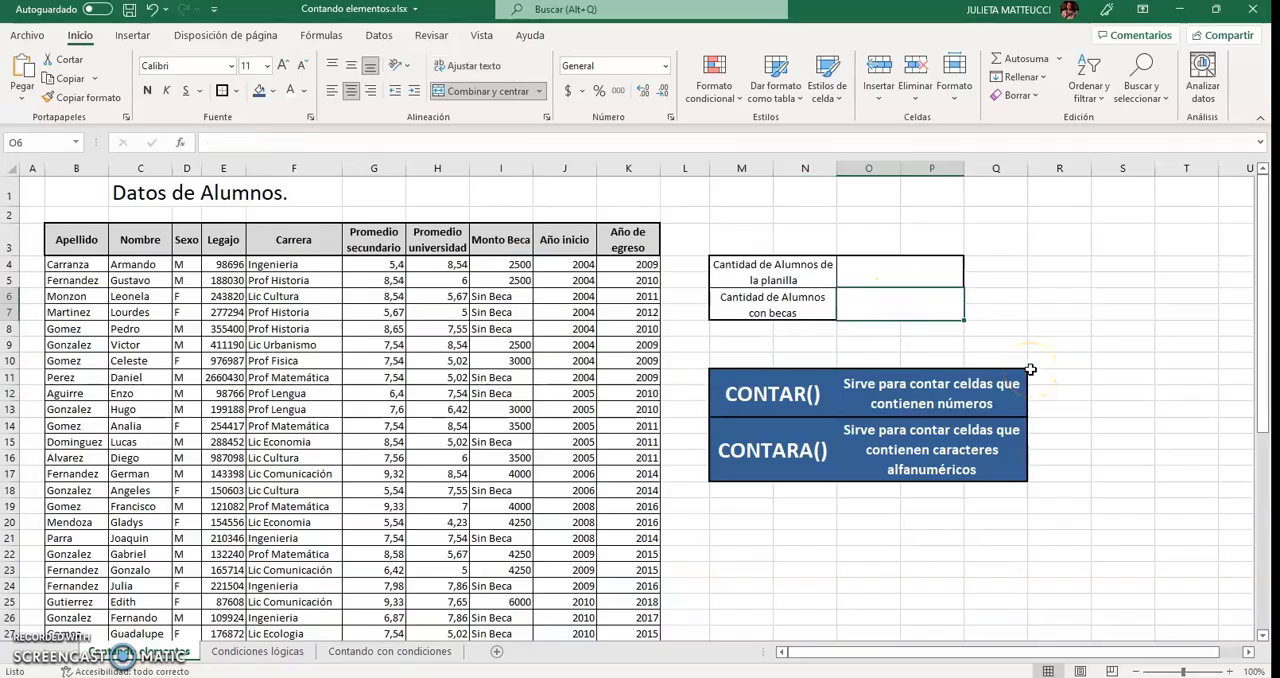
pyautogui.write('i')
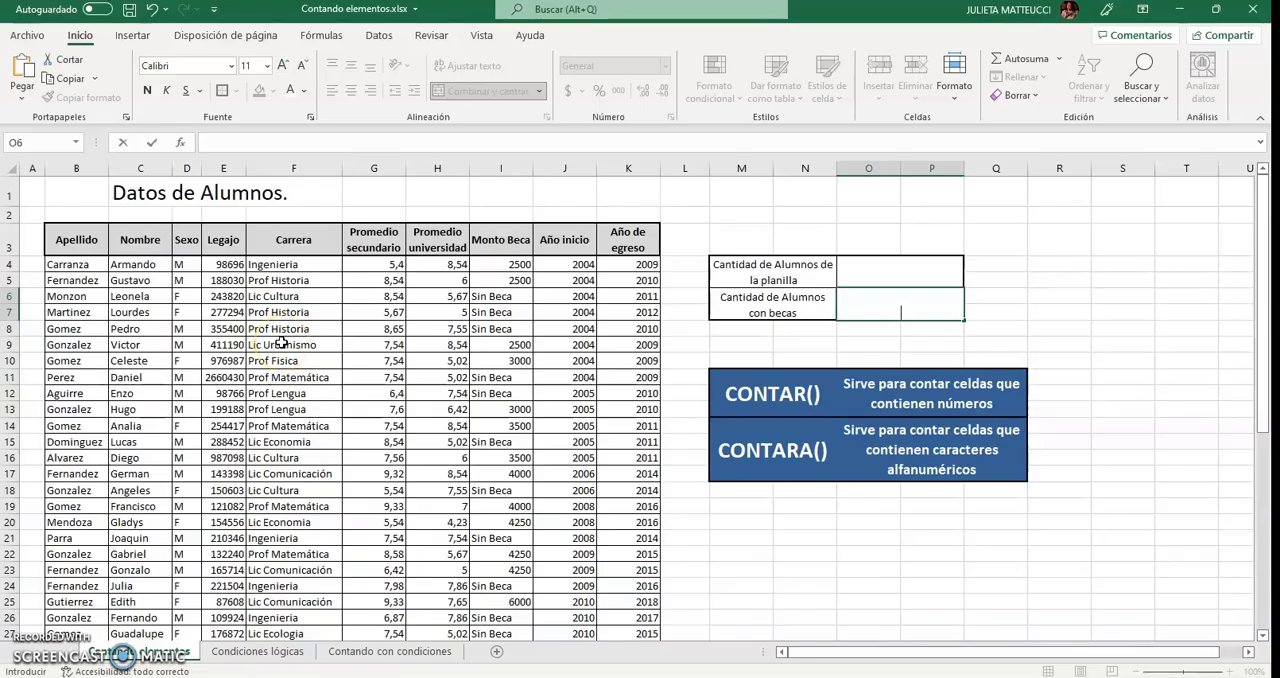
pyautogui.write('=')
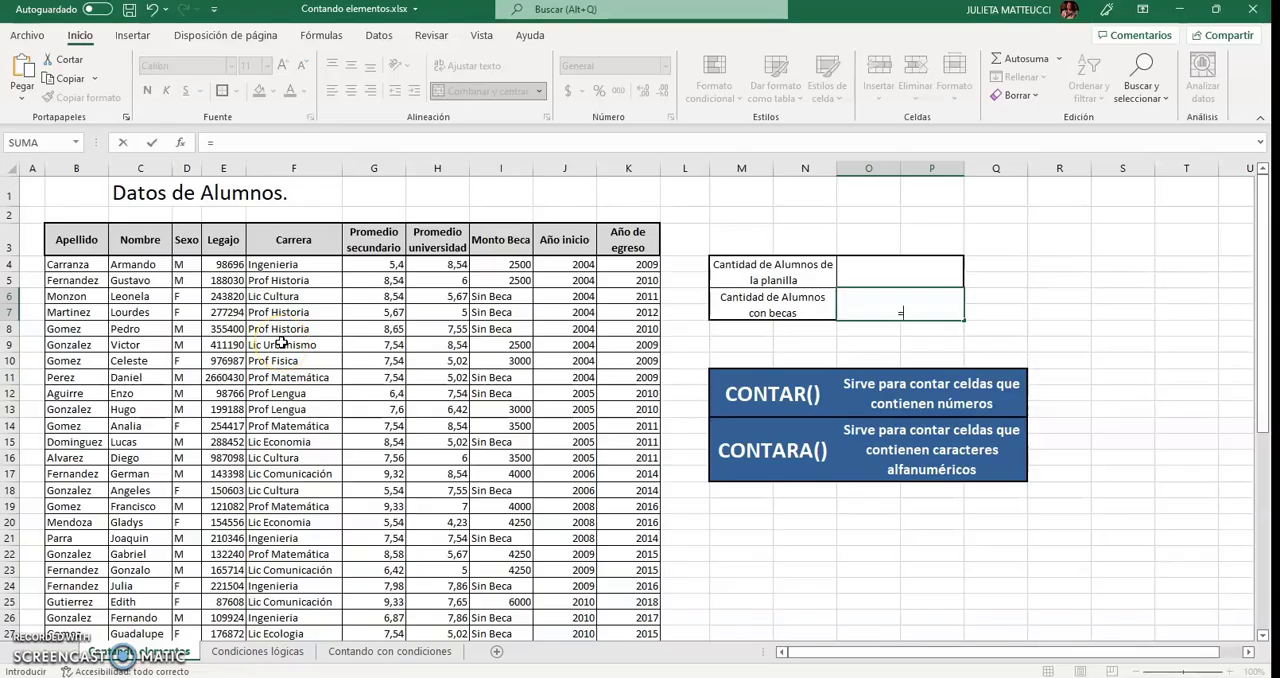
pyautogui.write('contar')
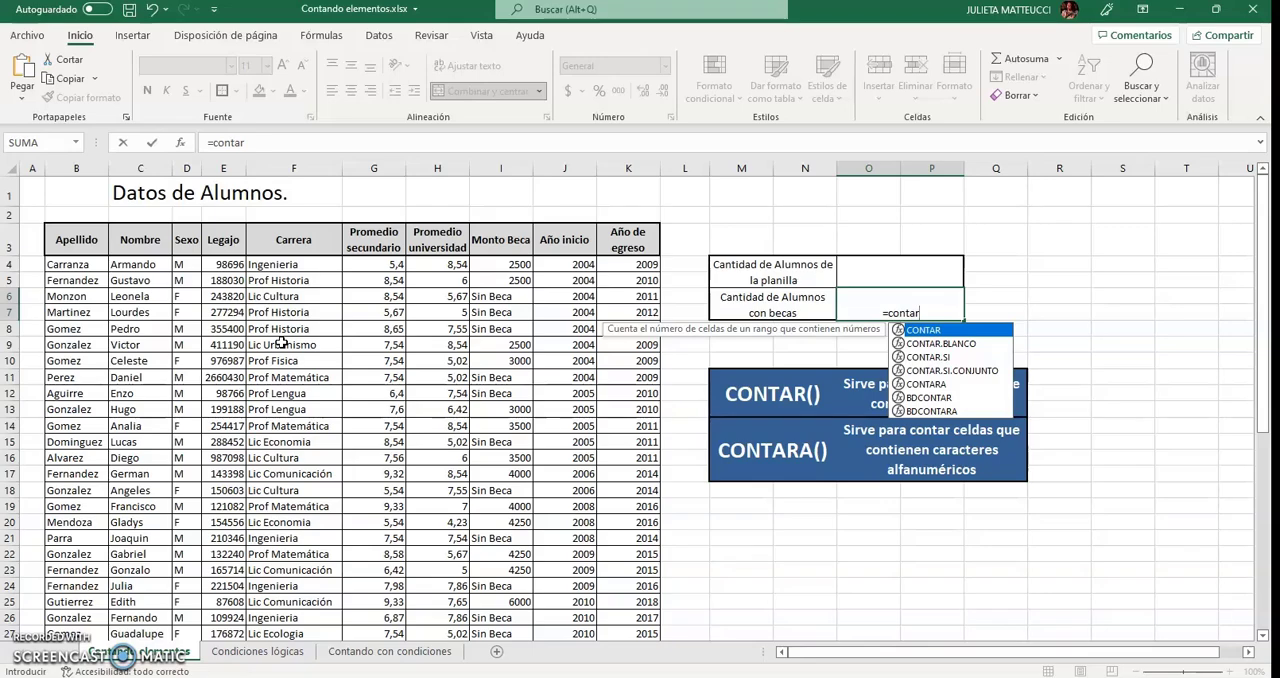
pyautogui.write('(')
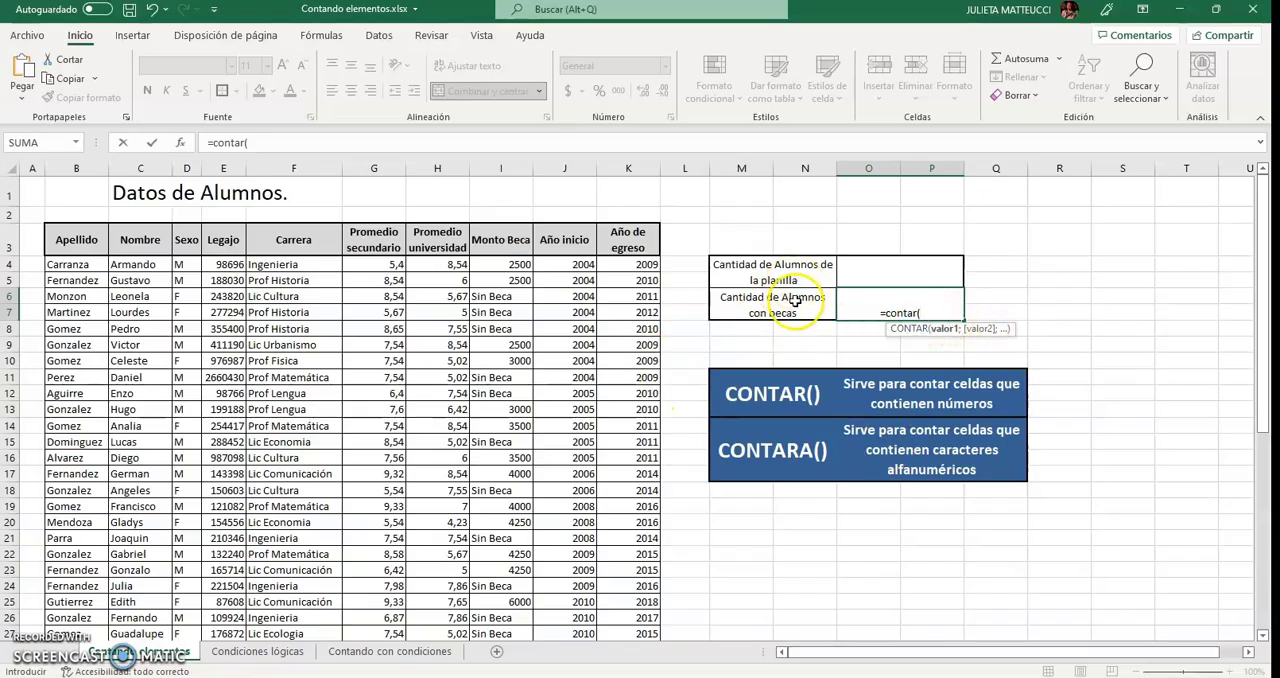
pyautogui.moveTo(483, 262); pyautogui.dragTo(481, 581)
pyautogui.scroll(6, 801, 570)
pyautogui.scroll(2, 801, 570)
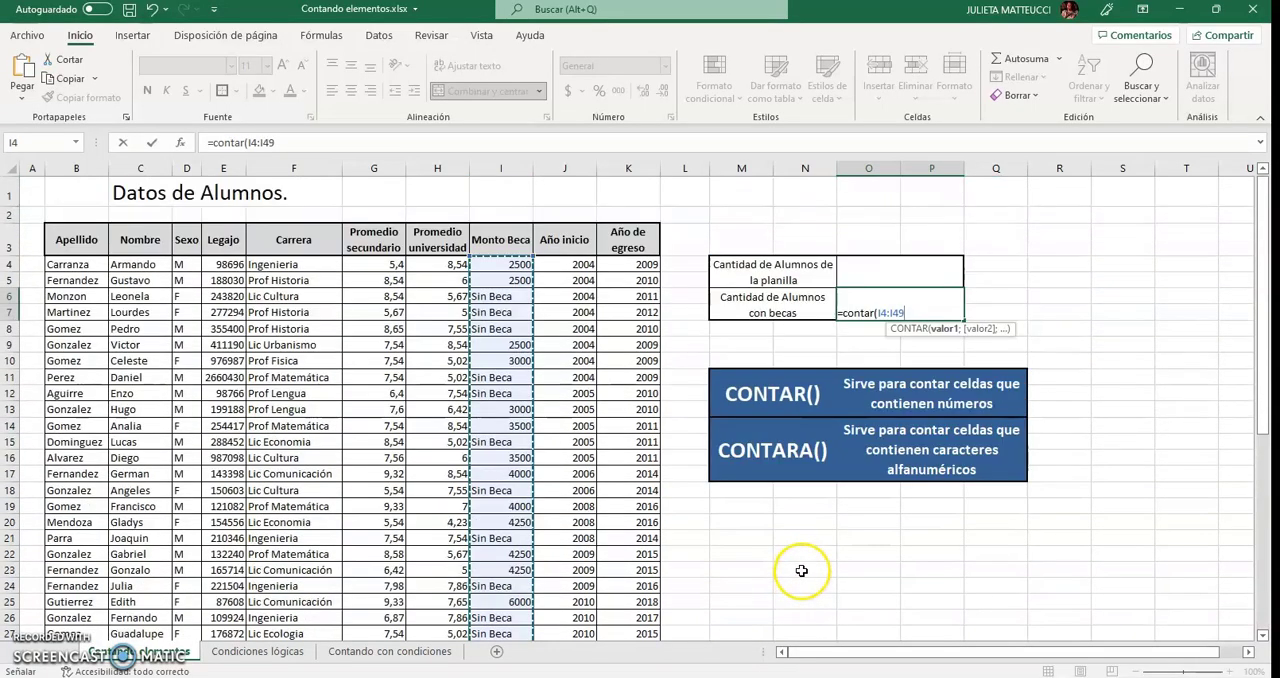
pyautogui.write(')')
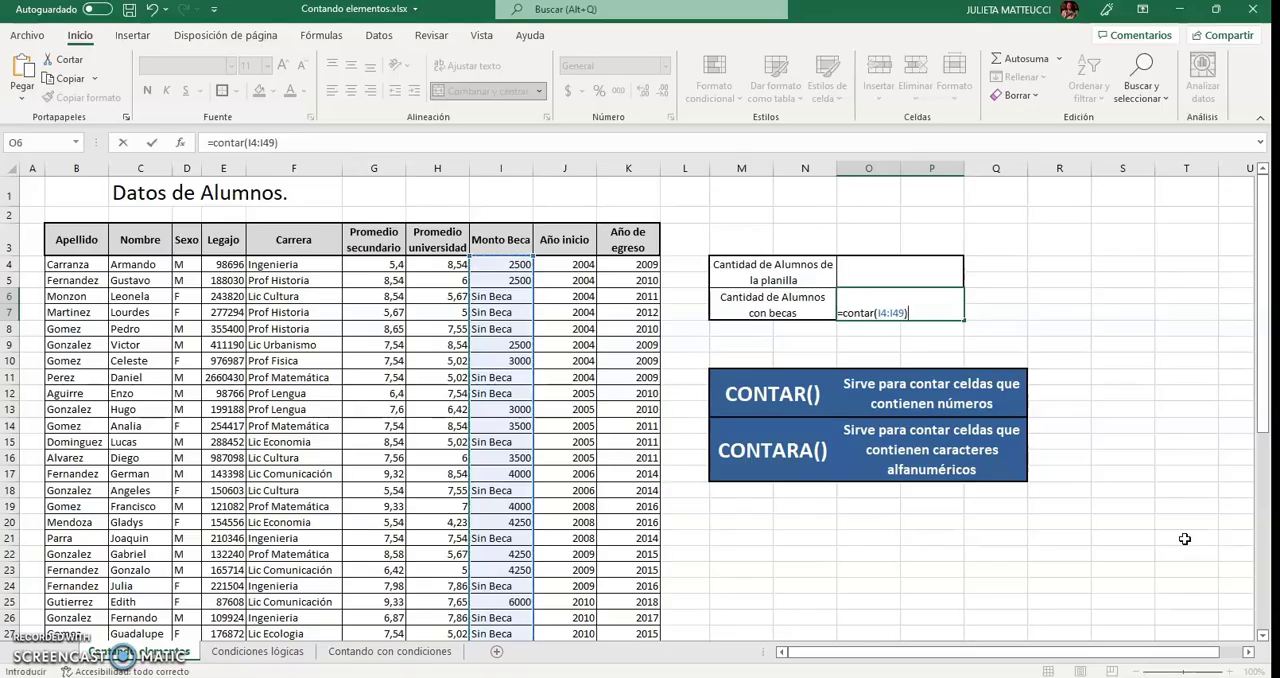
pyautogui.press('Return')
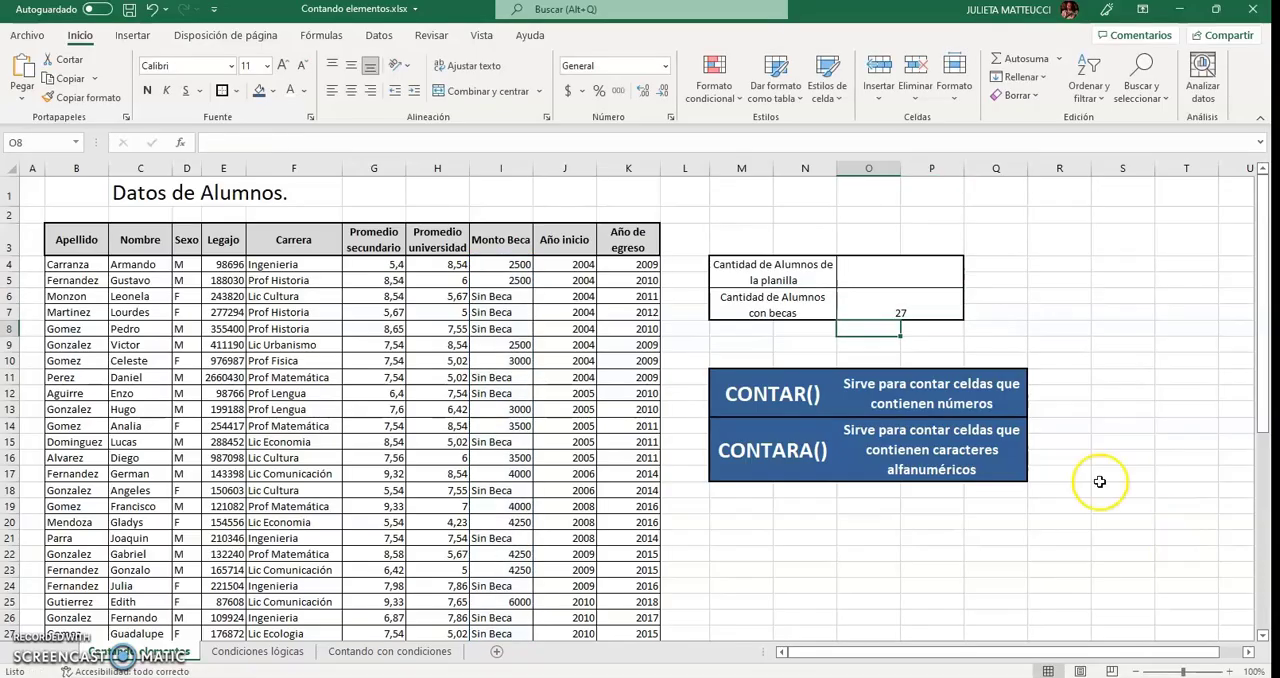
pyautogui.click(876, 302)
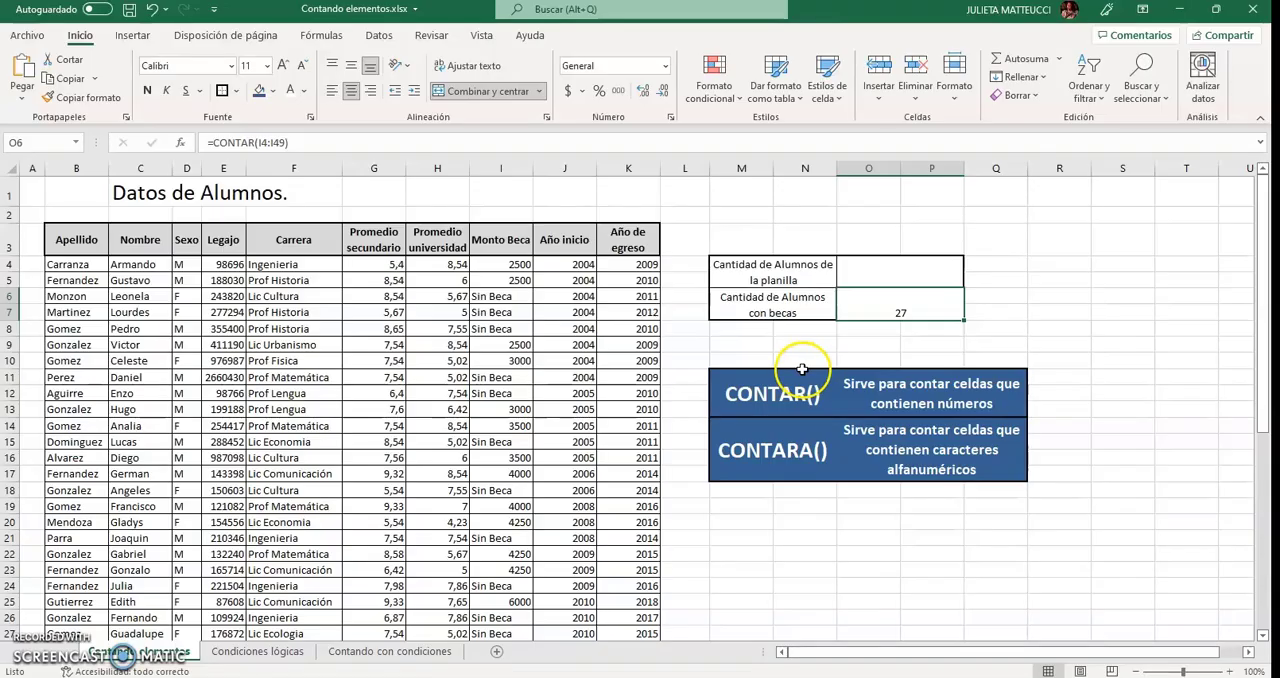
# Examine the Apellido, Nombre and Legajo columns as possible ranges for the student count in cell O4.
pyautogui.click(878, 275)
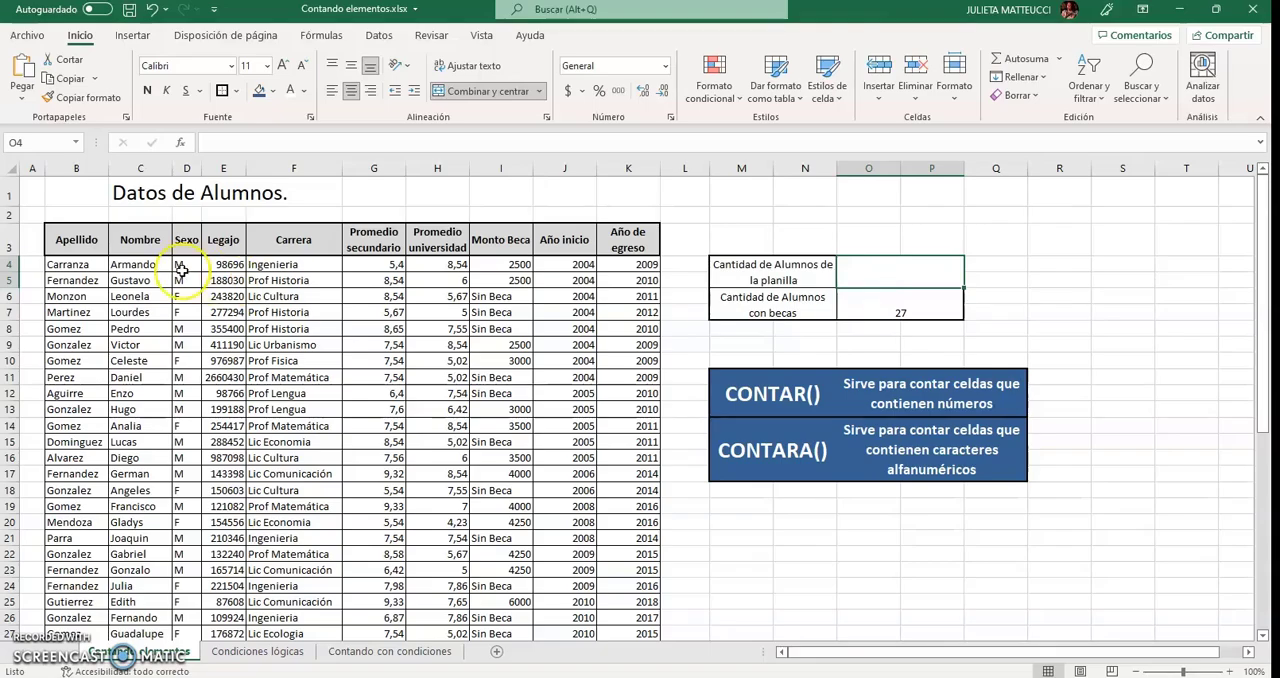
pyautogui.moveTo(63, 264); pyautogui.dragTo(77, 567)
pyautogui.scroll(5, 77, 566)
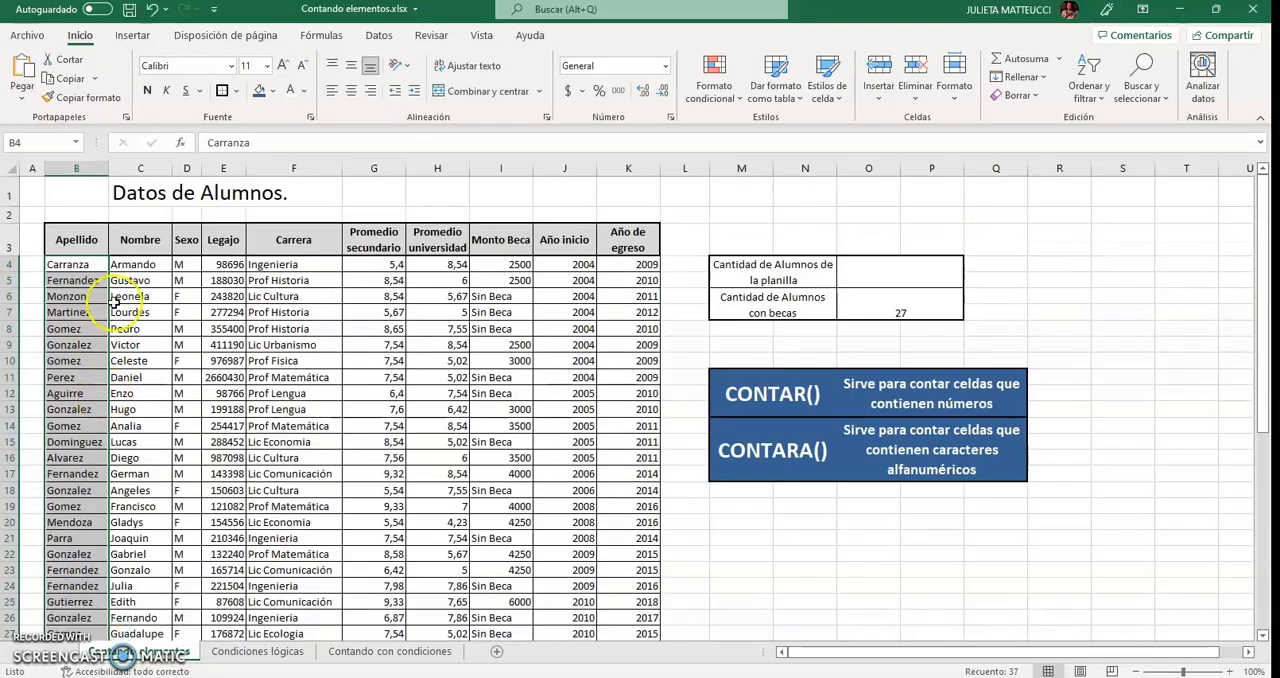
pyautogui.moveTo(131, 264); pyautogui.dragTo(116, 617)
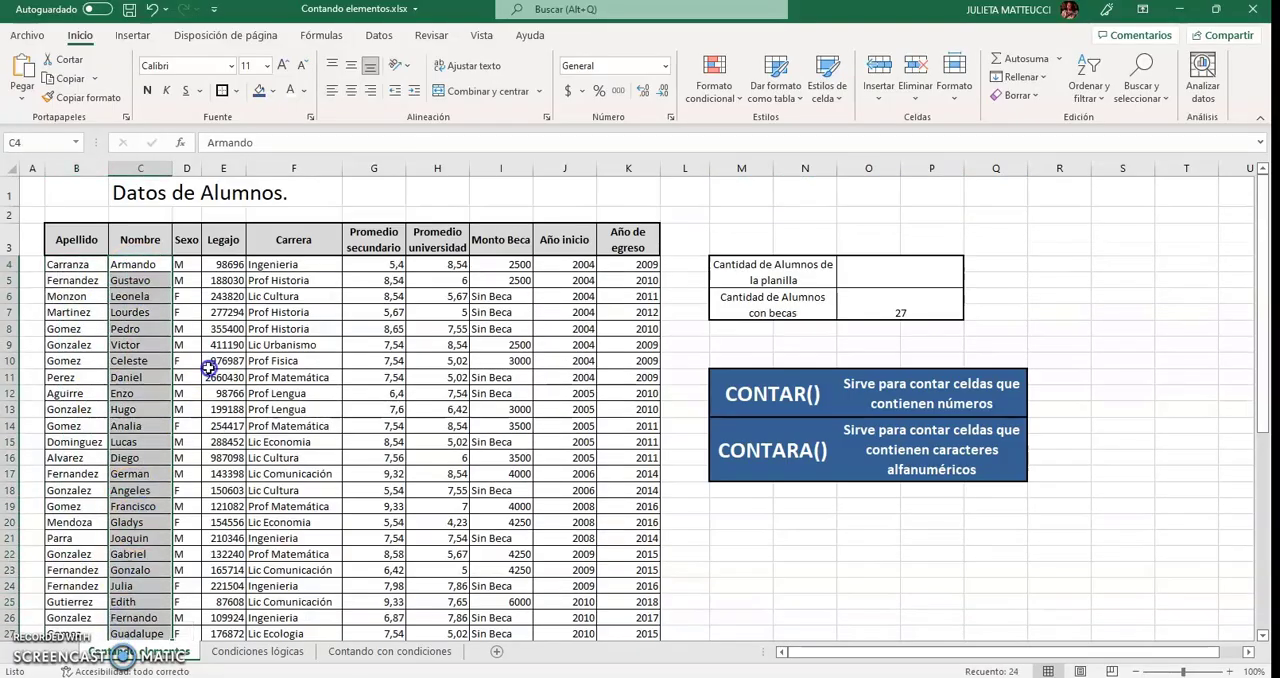
pyautogui.moveTo(228, 268); pyautogui.dragTo(228, 490)
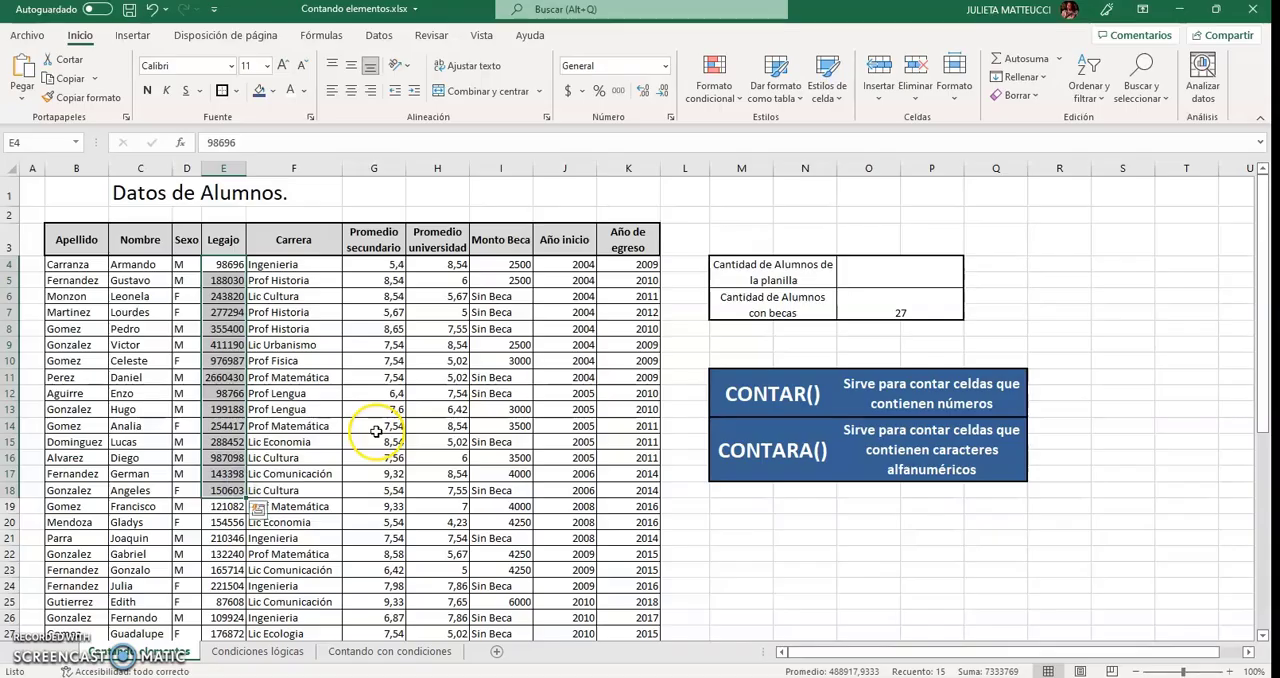
pyautogui.click(150, 377)
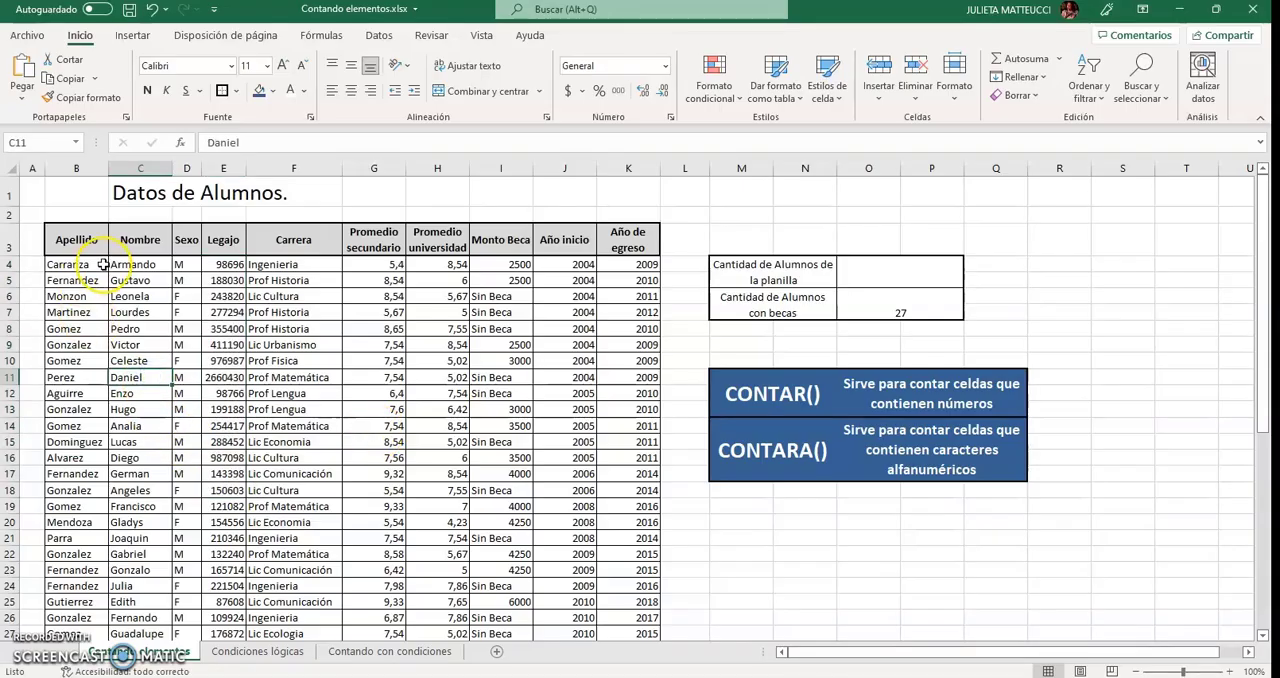
pyautogui.click(866, 271)
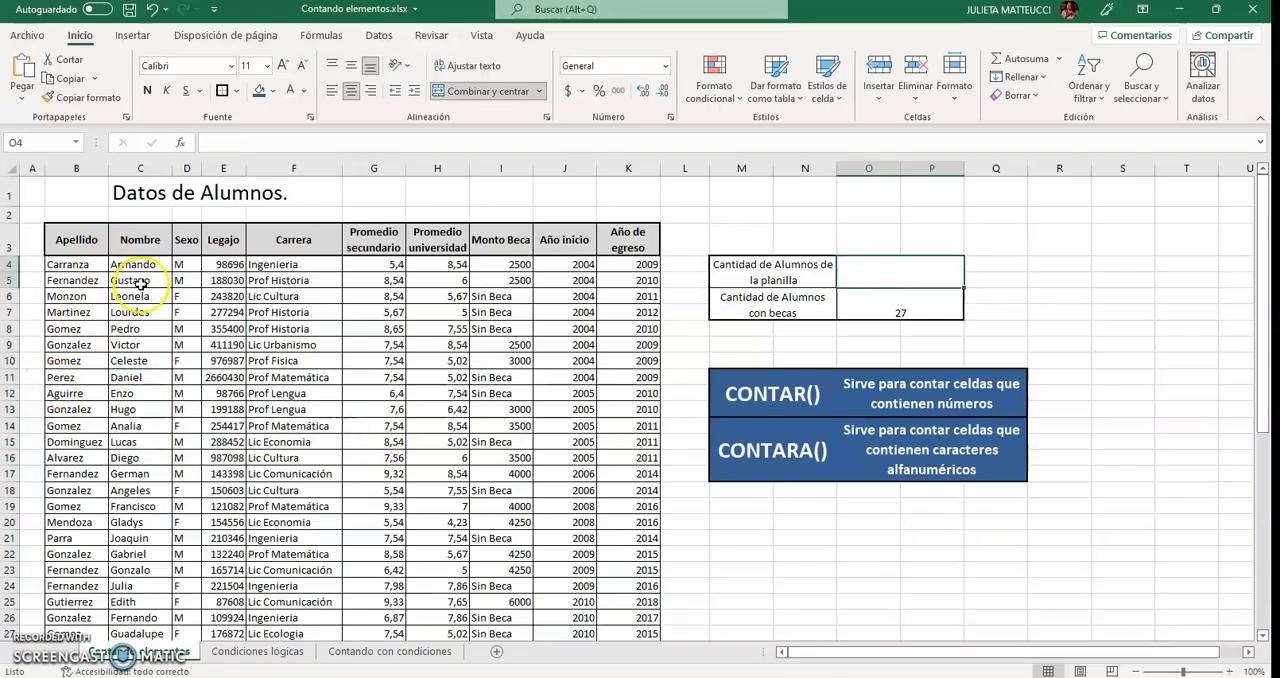
# Count the numeric Legajo entries by entering =CONTAR(E4:E49) in cell Q4, beside the student count row.
pyautogui.moveTo(223, 264); pyautogui.dragTo(223, 630)
pyautogui.scroll(-3, 228, 583)
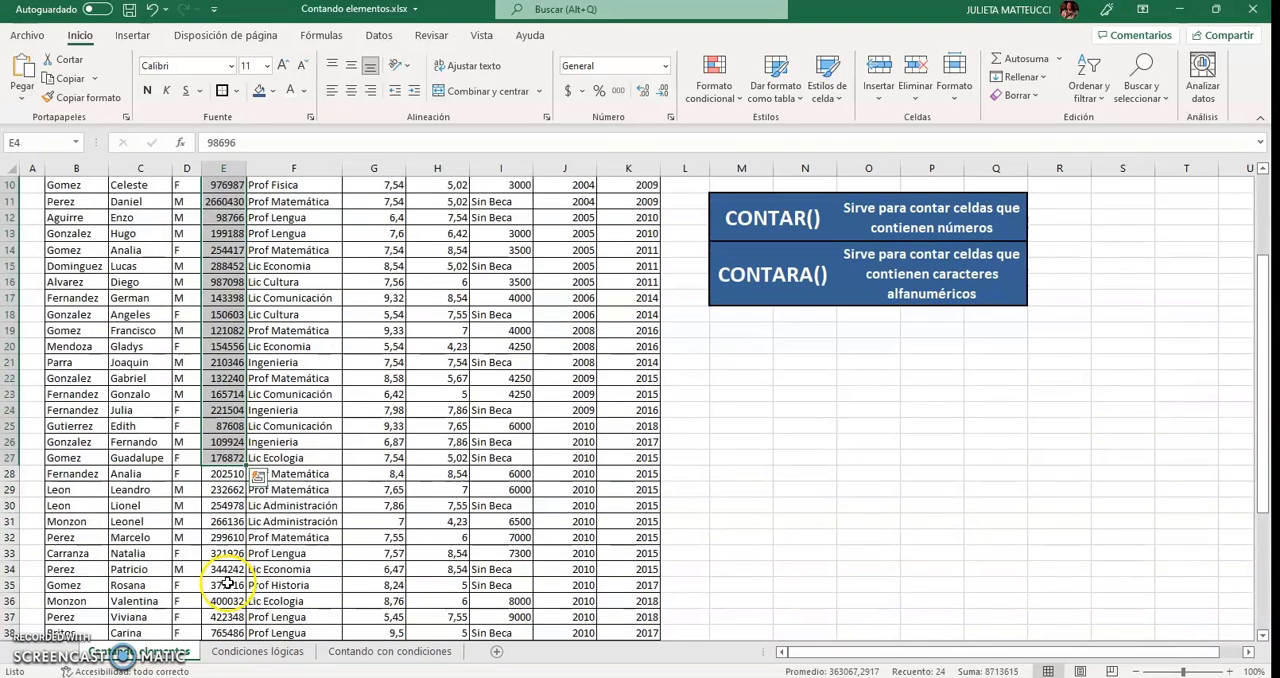
pyautogui.scroll(-6, 228, 583)
pyautogui.scroll(6, 228, 583)
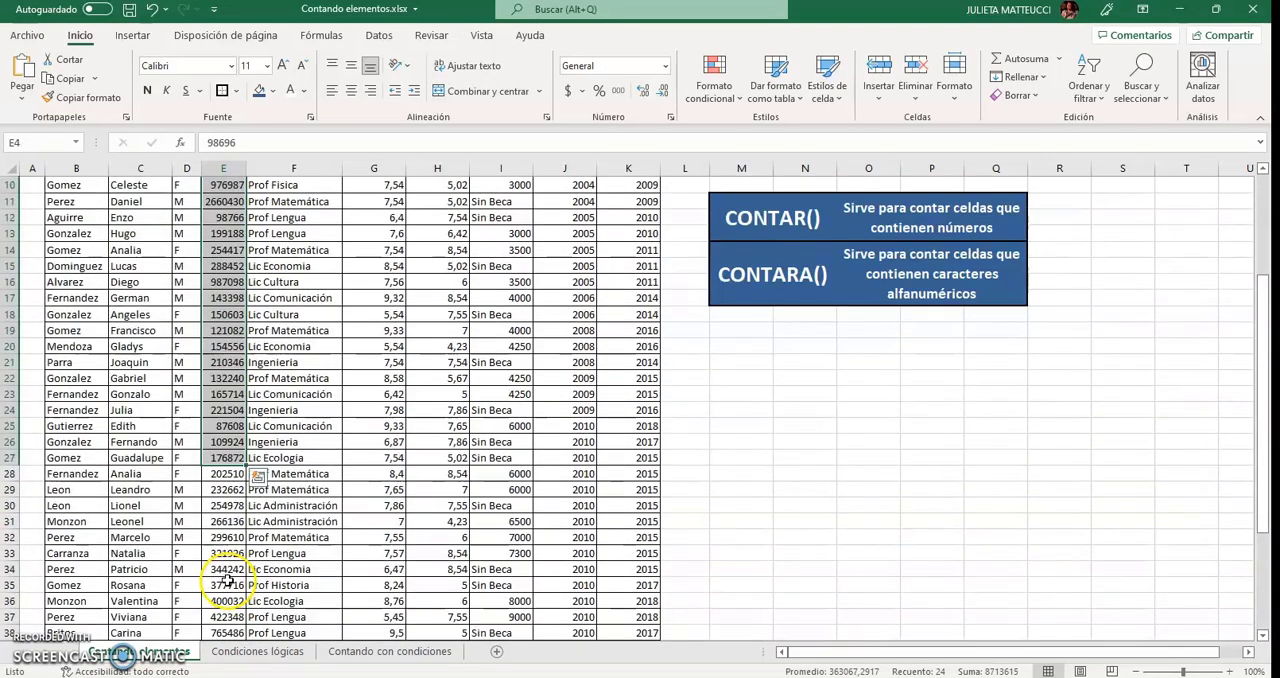
pyautogui.click(891, 475)
pyautogui.scroll(3, 891, 475)
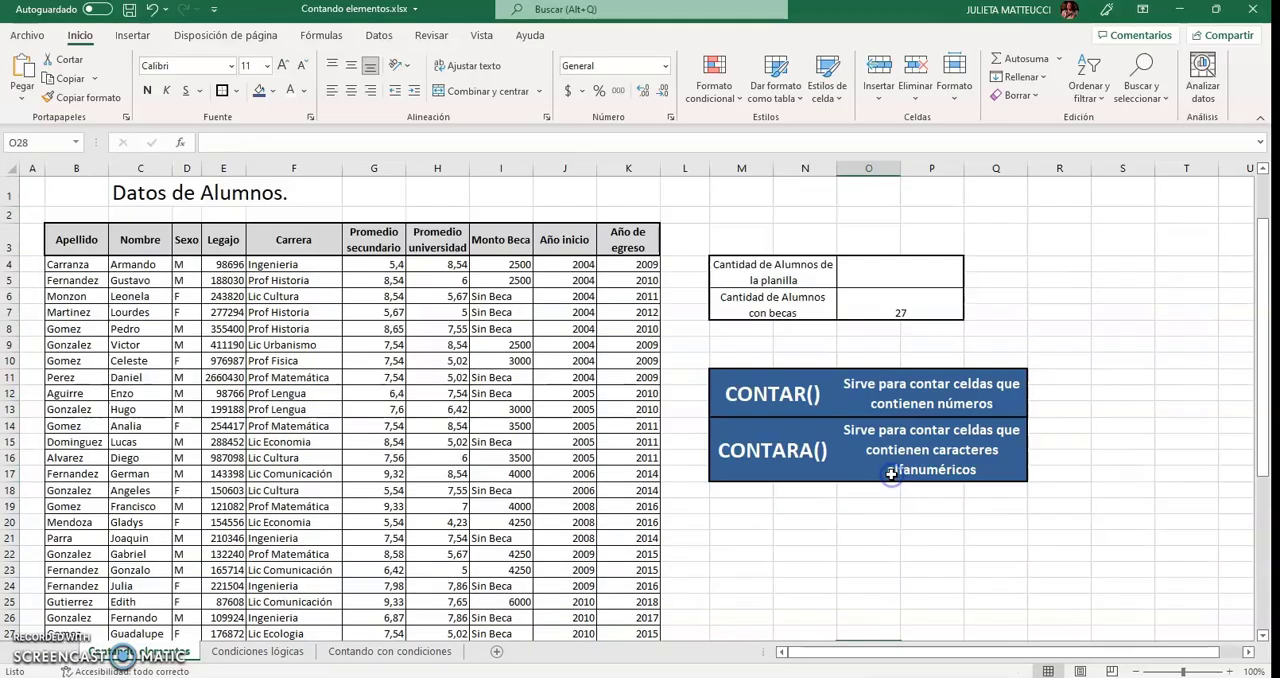
pyautogui.click(1004, 267)
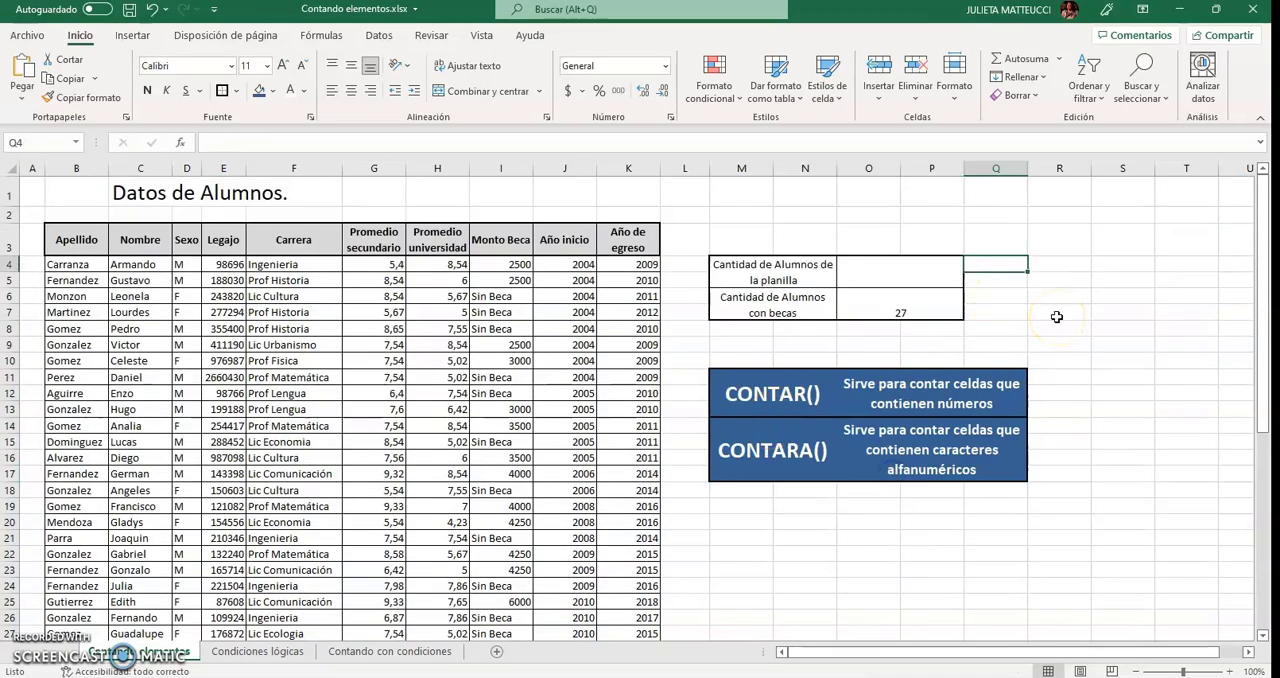
pyautogui.write('=Cont')
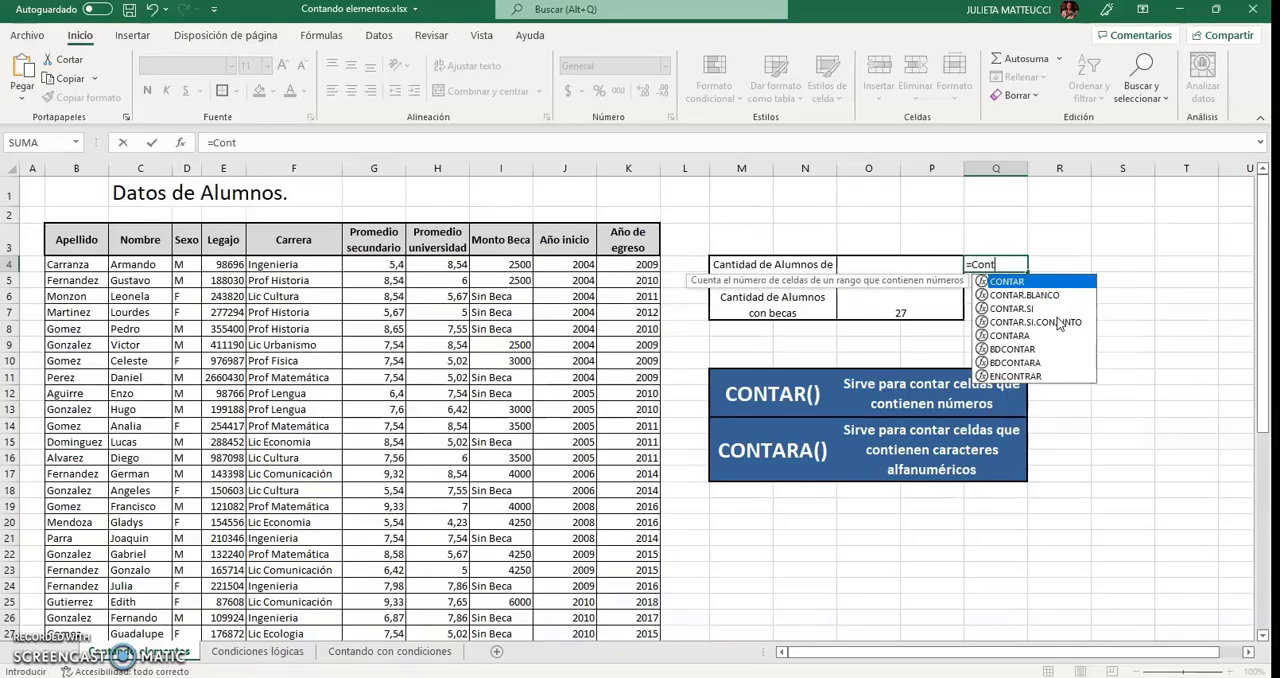
pyautogui.write('ar(')
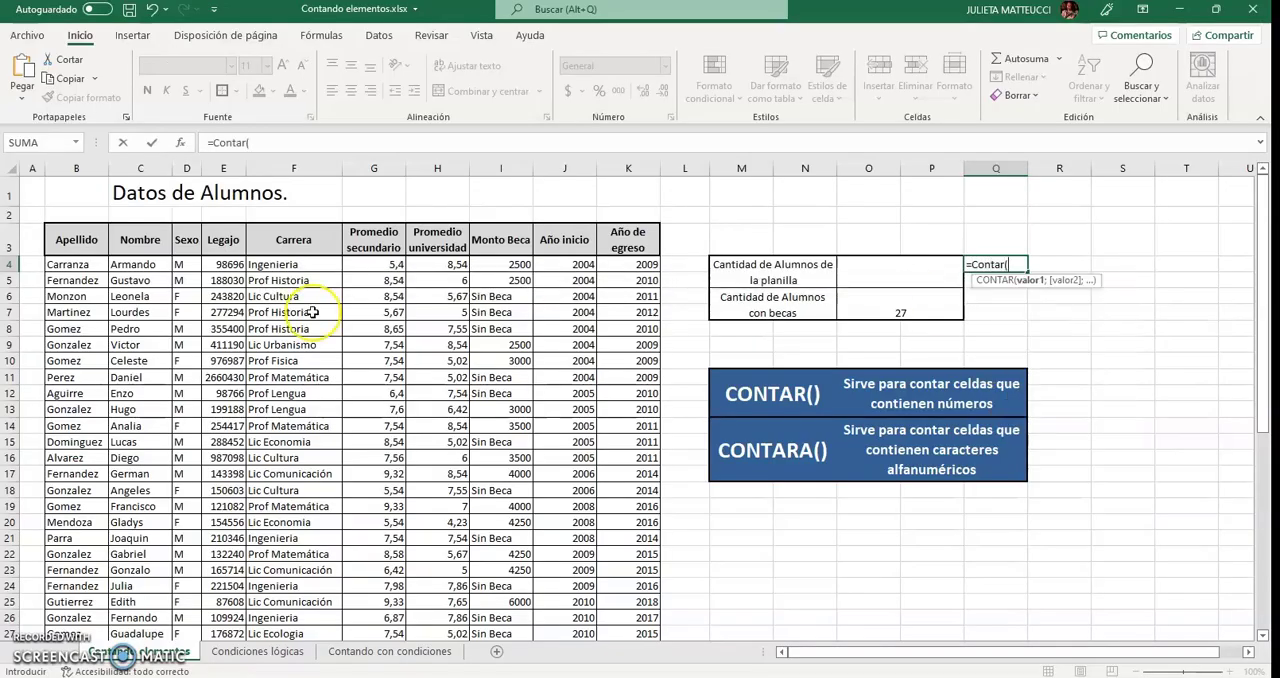
pyautogui.moveTo(236, 264); pyautogui.dragTo(218, 612)
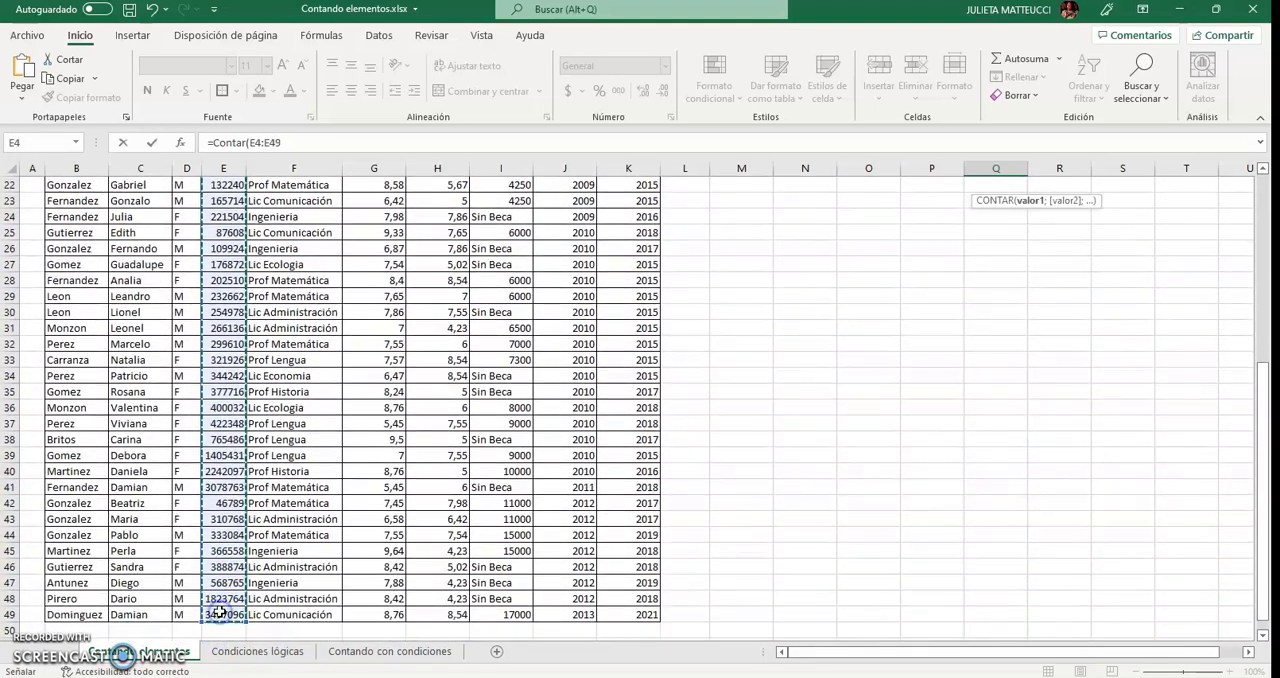
pyautogui.press('Return')
pyautogui.scroll(2, 218, 612)
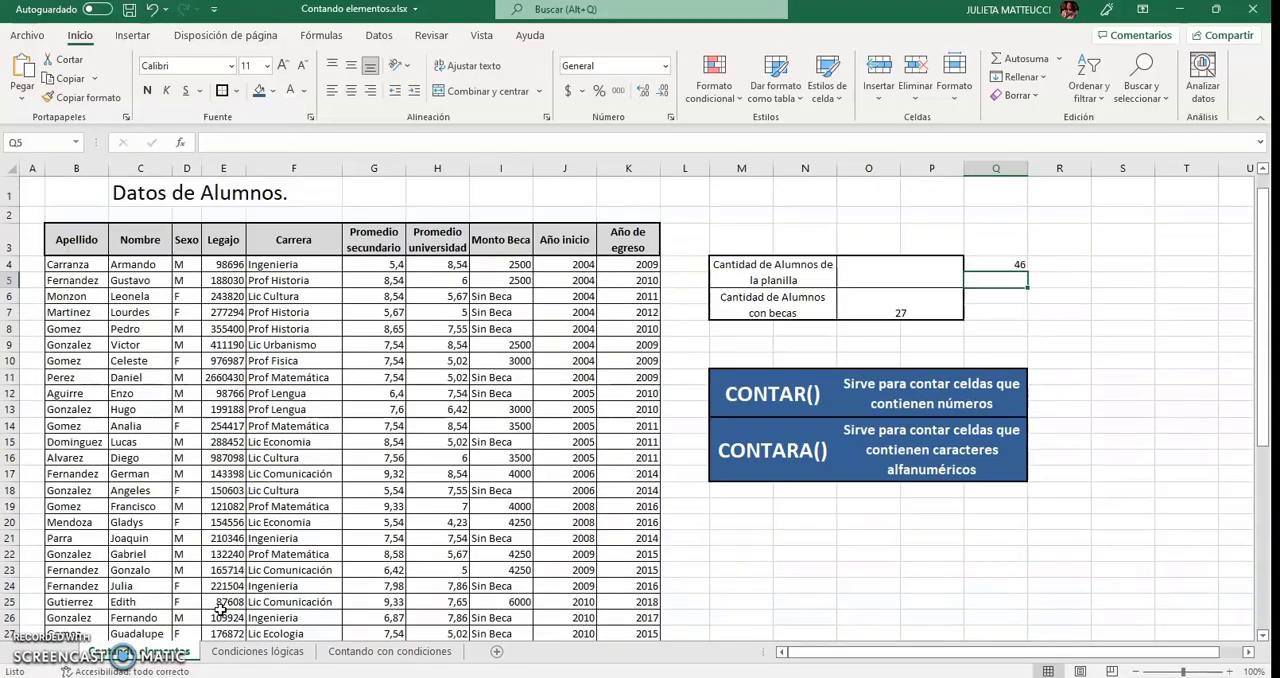
# Count all the students in the sheet by entering =CONTARA(B4:B49) in cell O4, over the Apellido column.
pyautogui.click(864, 275)
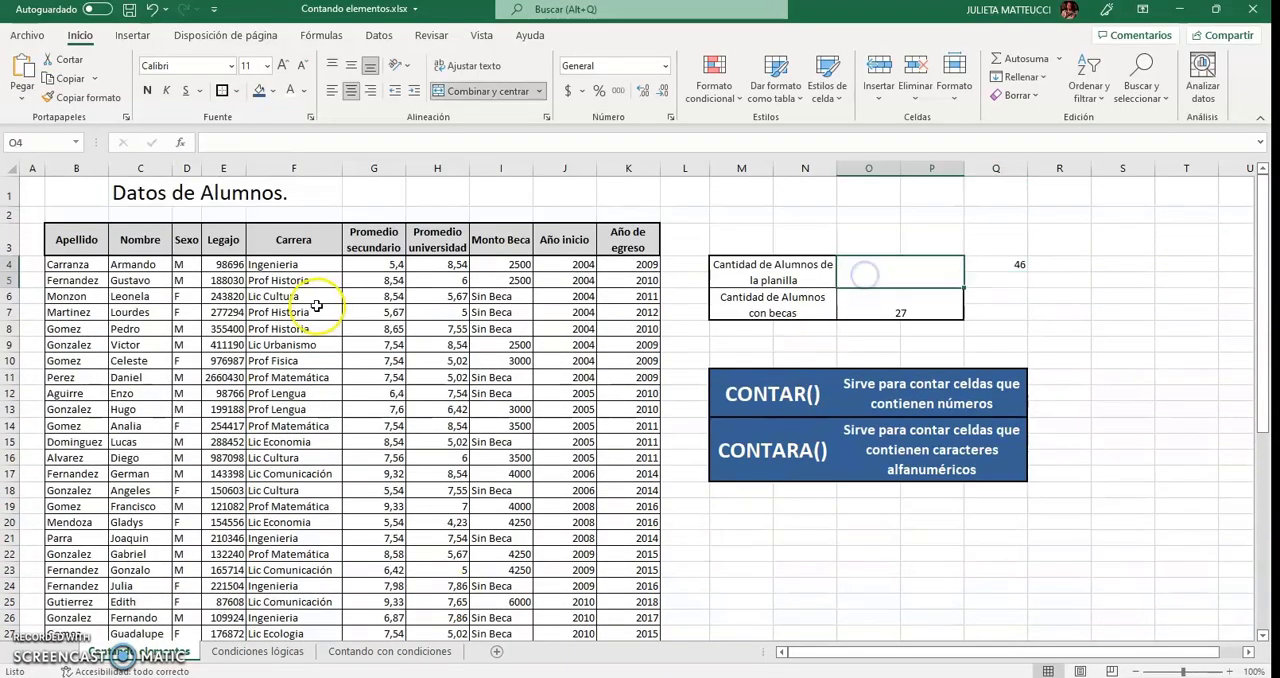
pyautogui.moveTo(62, 265); pyautogui.dragTo(72, 522)
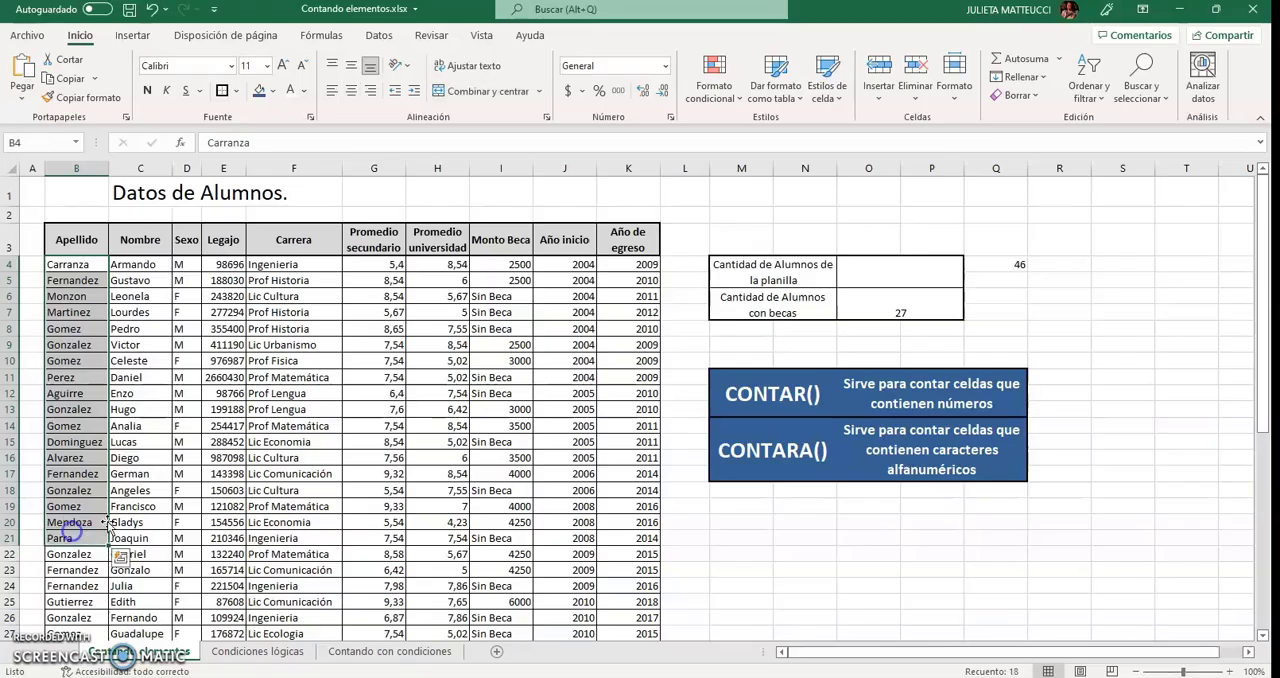
pyautogui.click(900, 274)
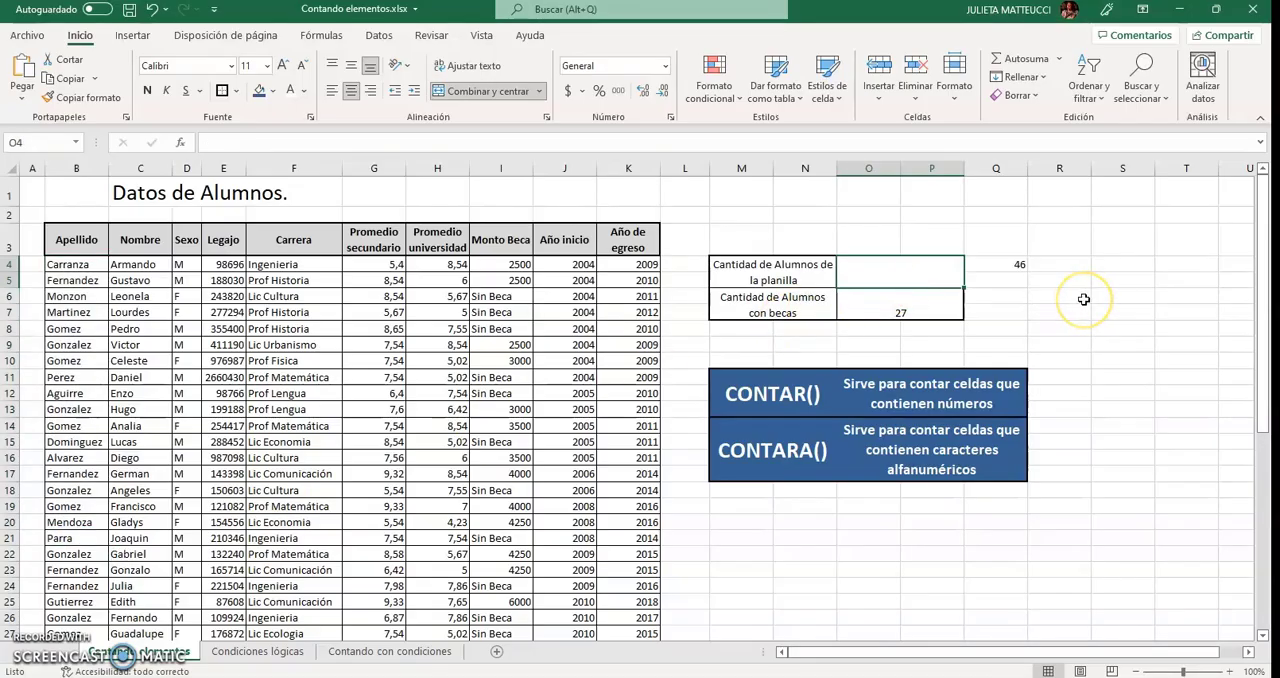
pyautogui.write('=')
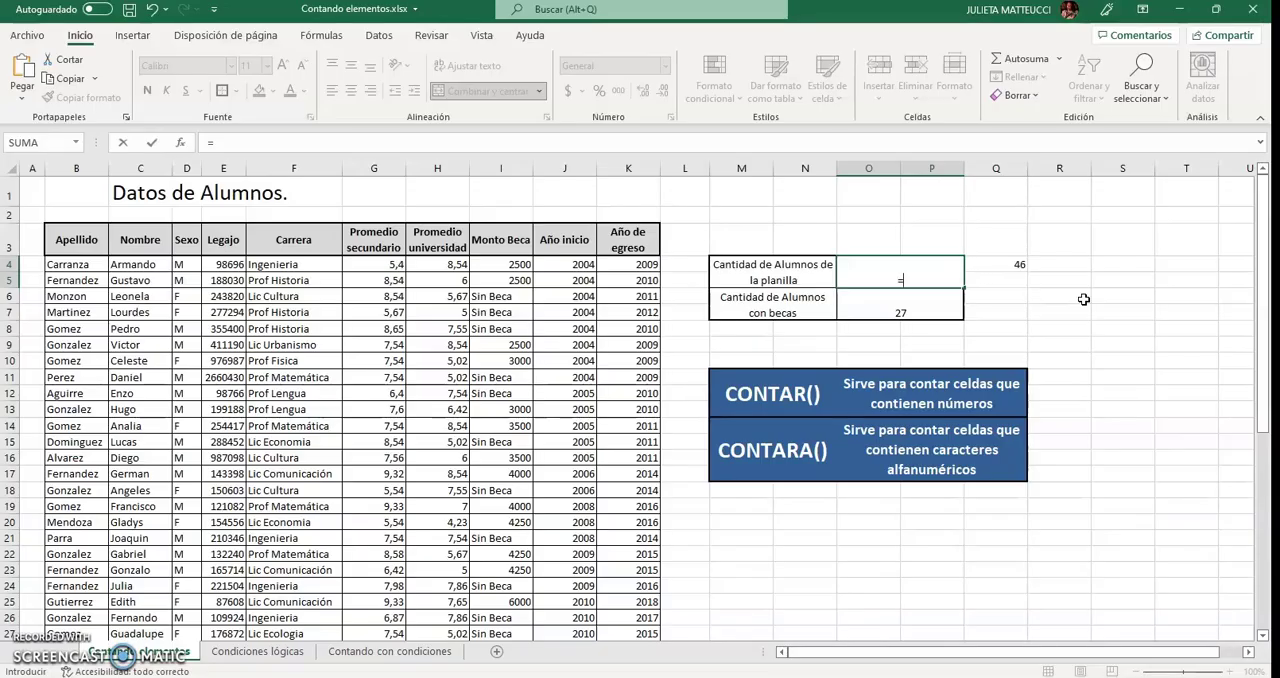
pyautogui.write('Contara')
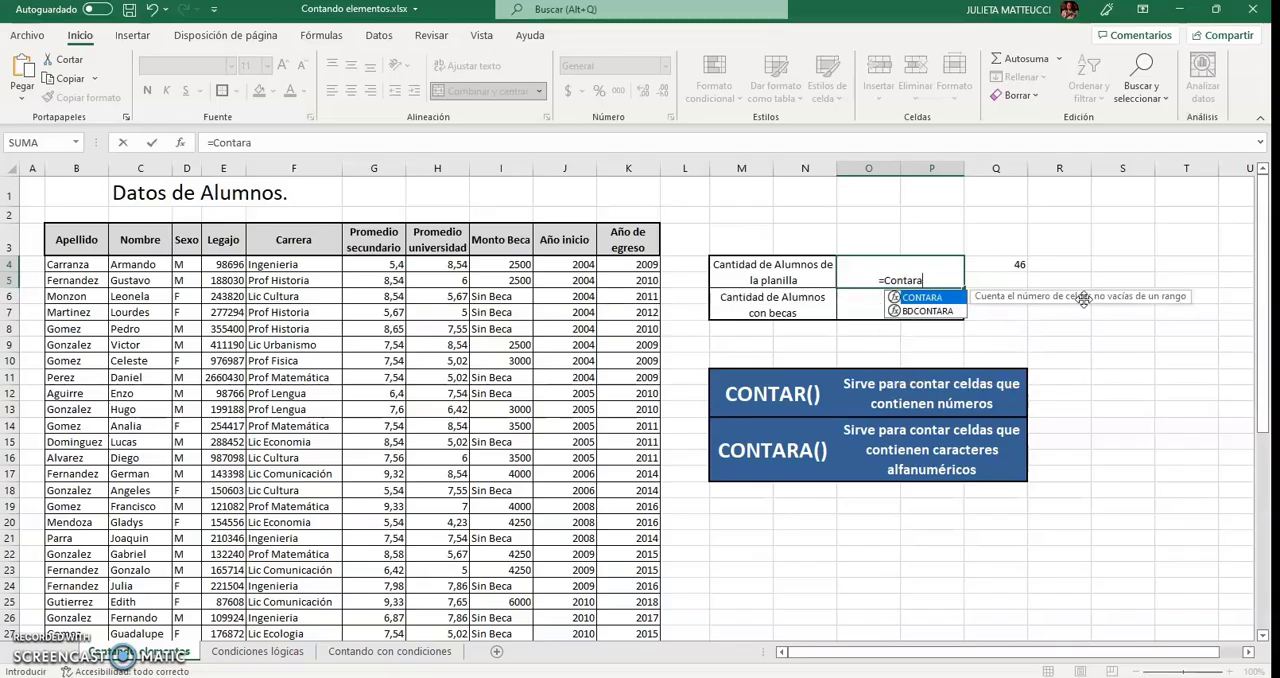
pyautogui.write('(')
pyautogui.click(81, 267)
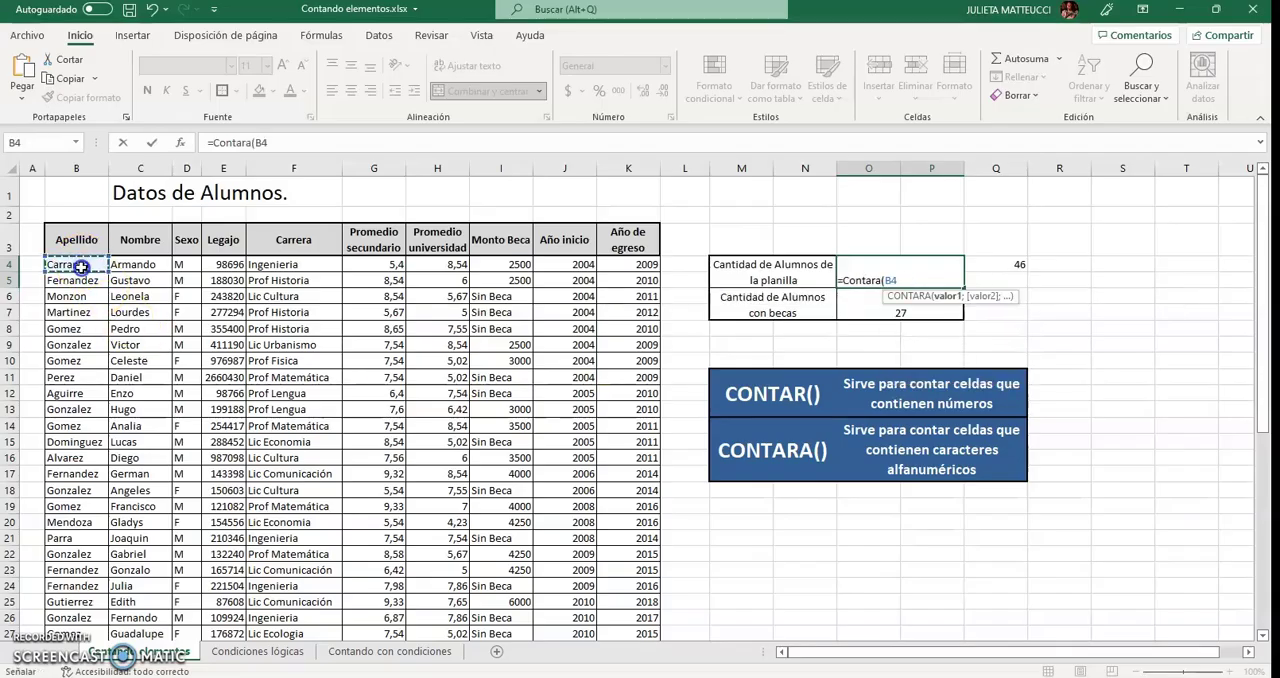
pyautogui.moveTo(81, 267); pyautogui.dragTo(57, 583)
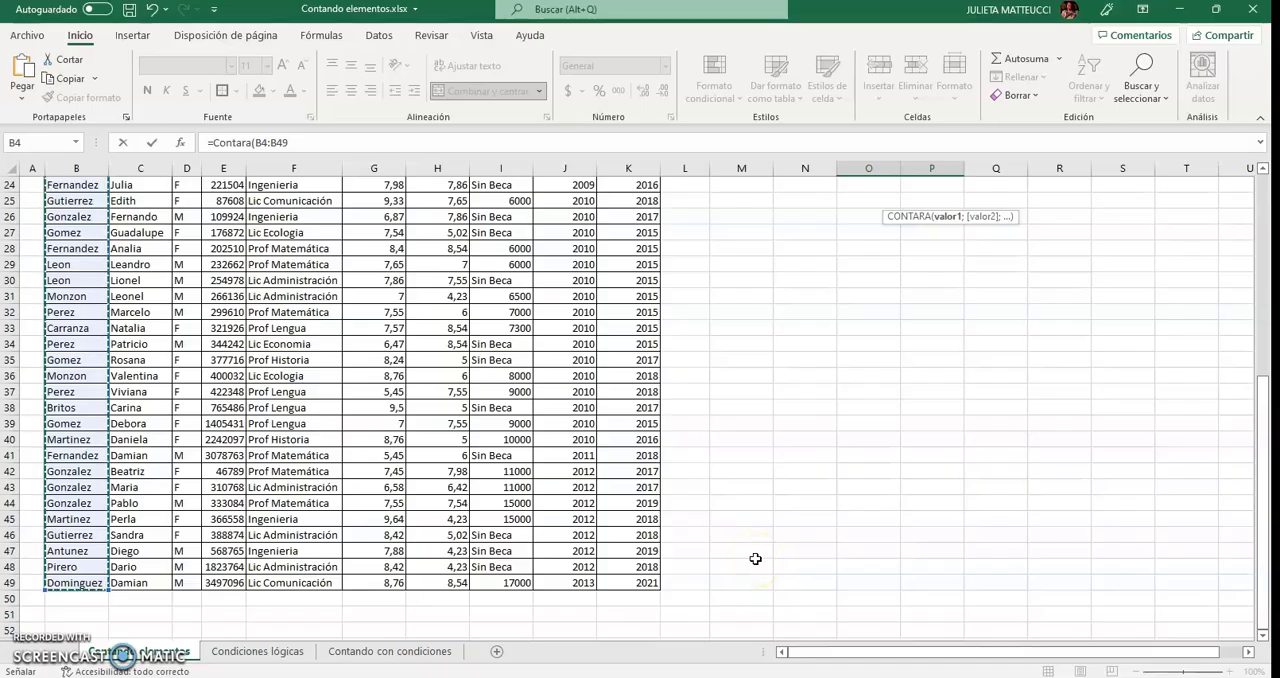
pyautogui.write(')')
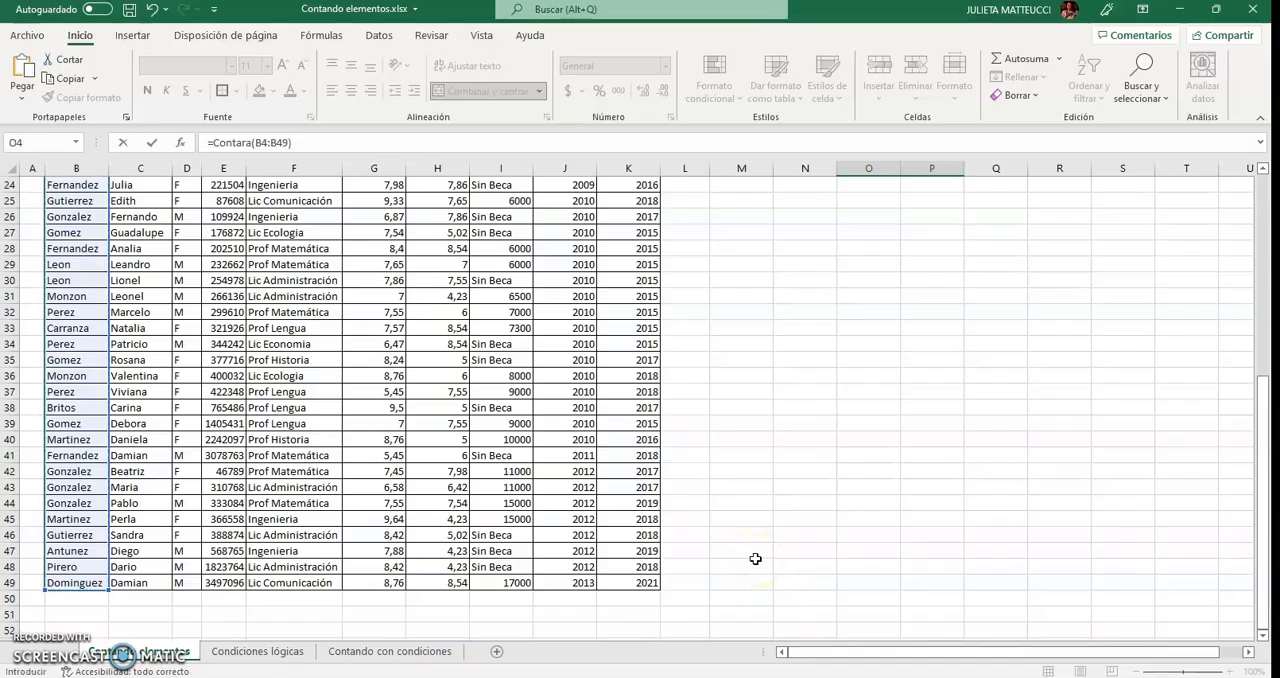
pyautogui.scroll(8, 755, 558)
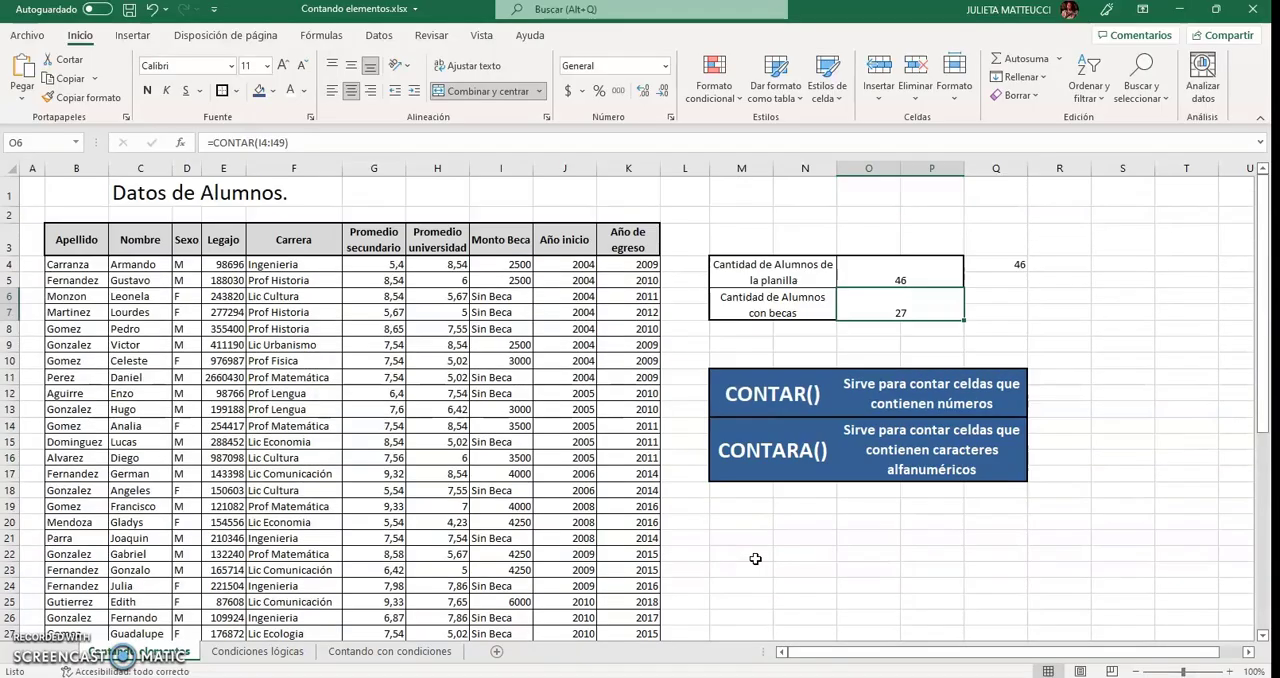
# Apply CONTARA to the Monto Beca column by entering =CONTARA(I4:I49) in cell Q5.
pyautogui.click(910, 289)
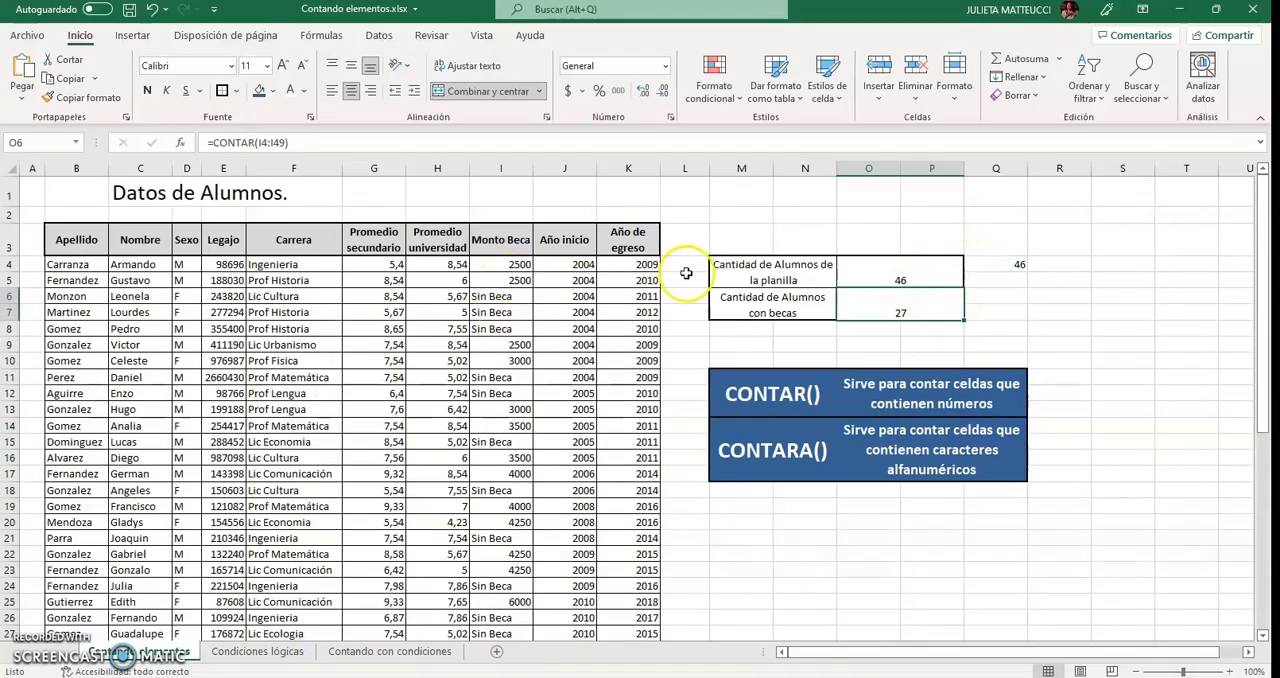
pyautogui.click(1015, 280)
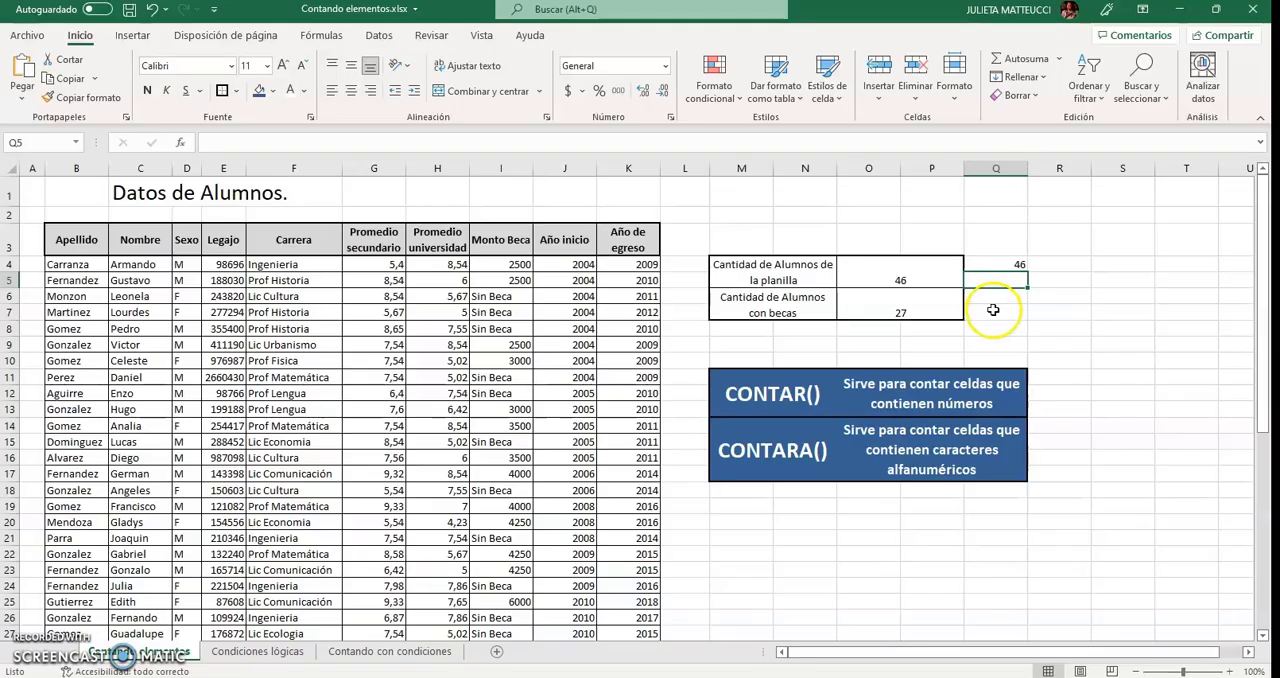
pyautogui.write('=')
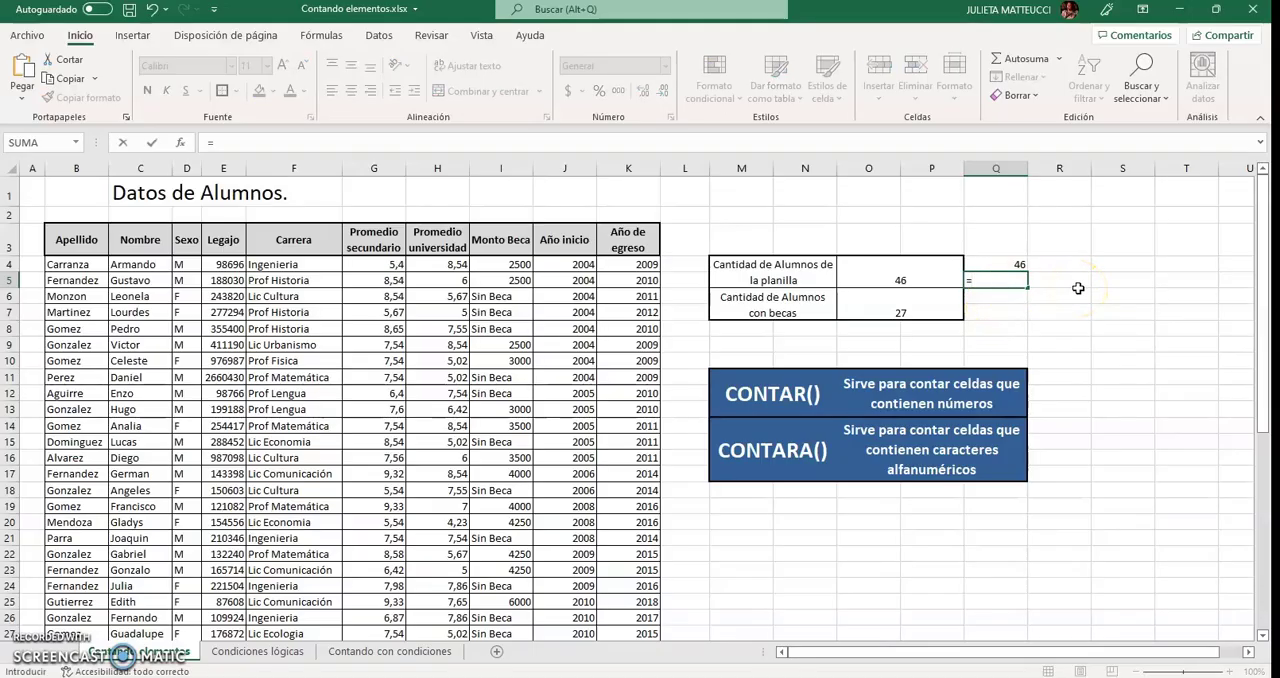
pyautogui.write('Contara(')
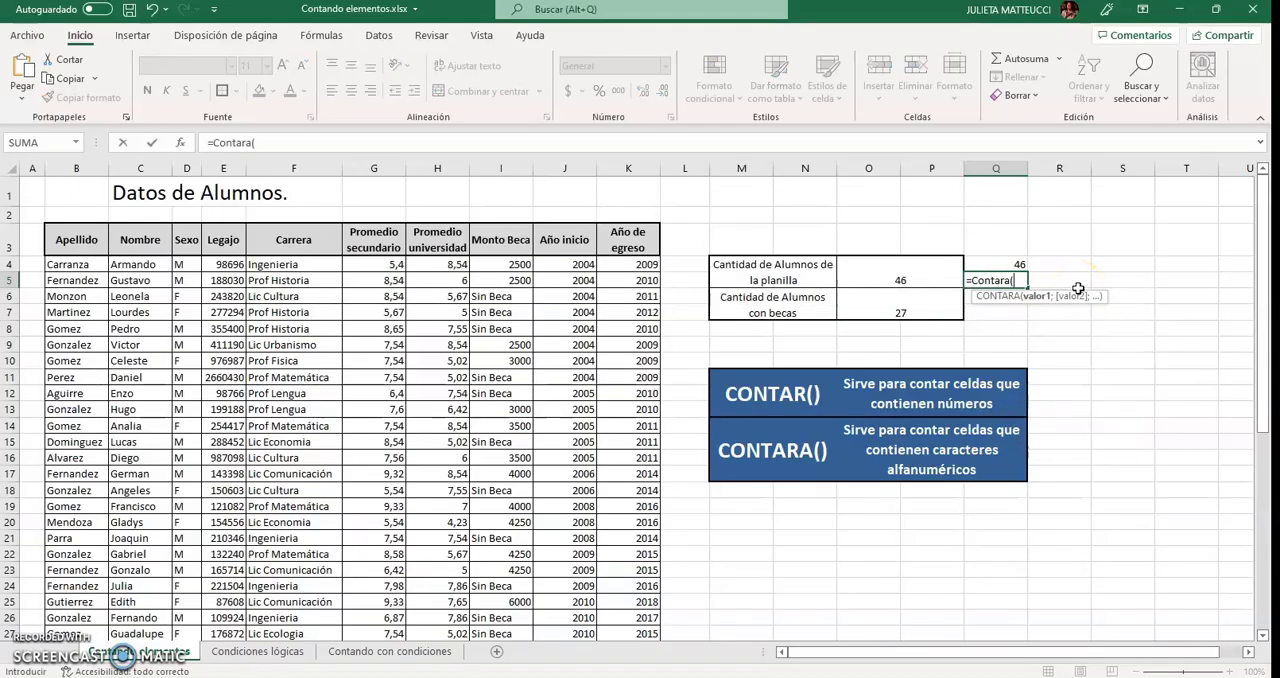
pyautogui.moveTo(514, 265); pyautogui.dragTo(503, 592)
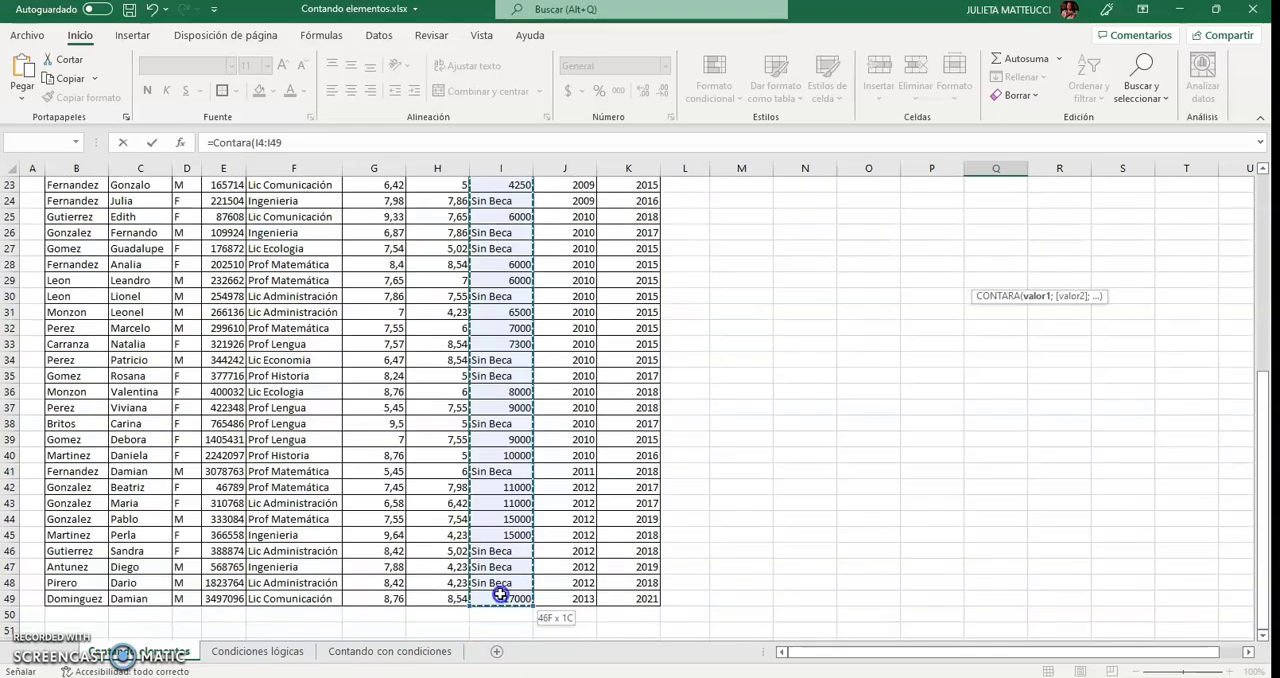
pyautogui.write(')')
pyautogui.press('Return')
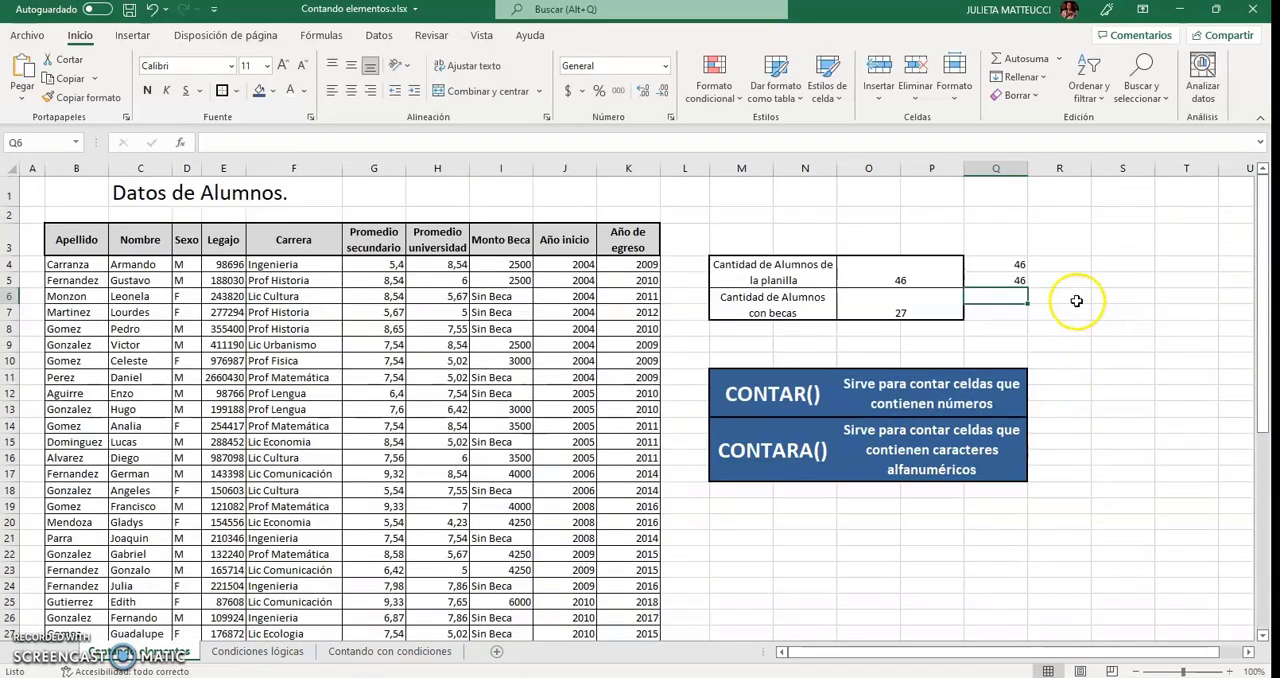
# Compare the counts in cells Q5 and O6, and examine the numeric entries of the Monto Beca column.
pyautogui.click(1012, 280)
pyautogui.click(896, 305)
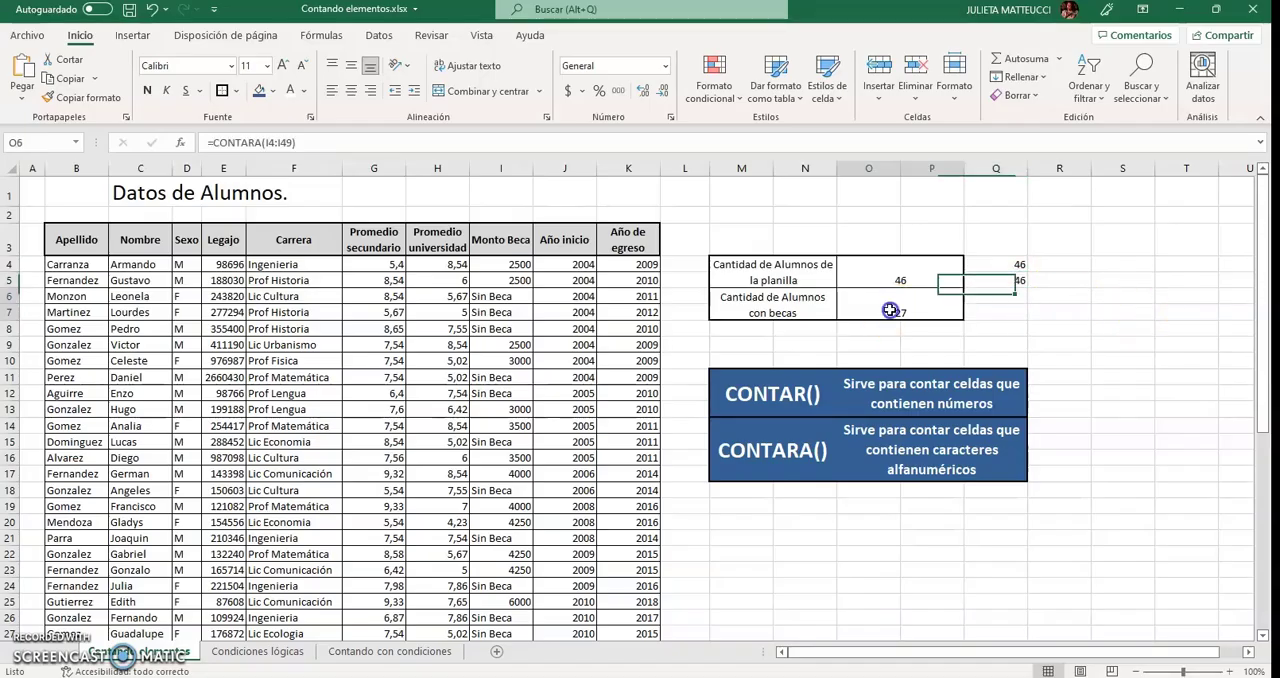
pyautogui.click(502, 277)
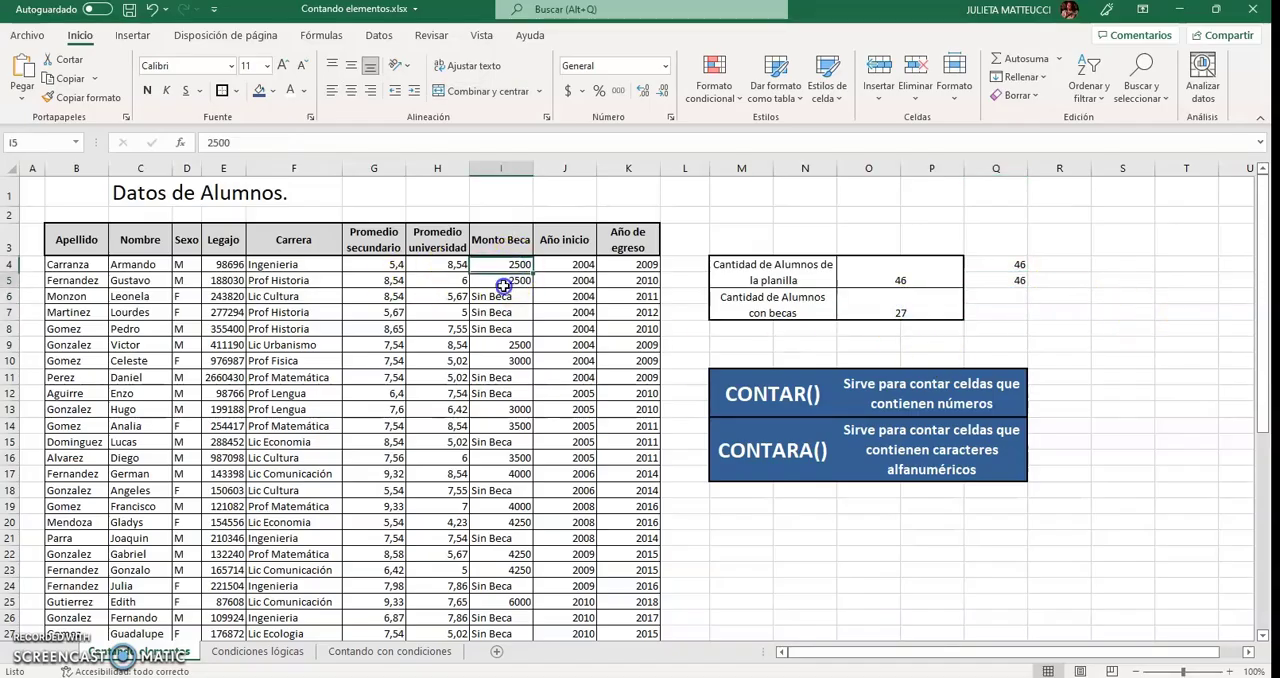
pyautogui.click(495, 349)
pyautogui.click(495, 366)
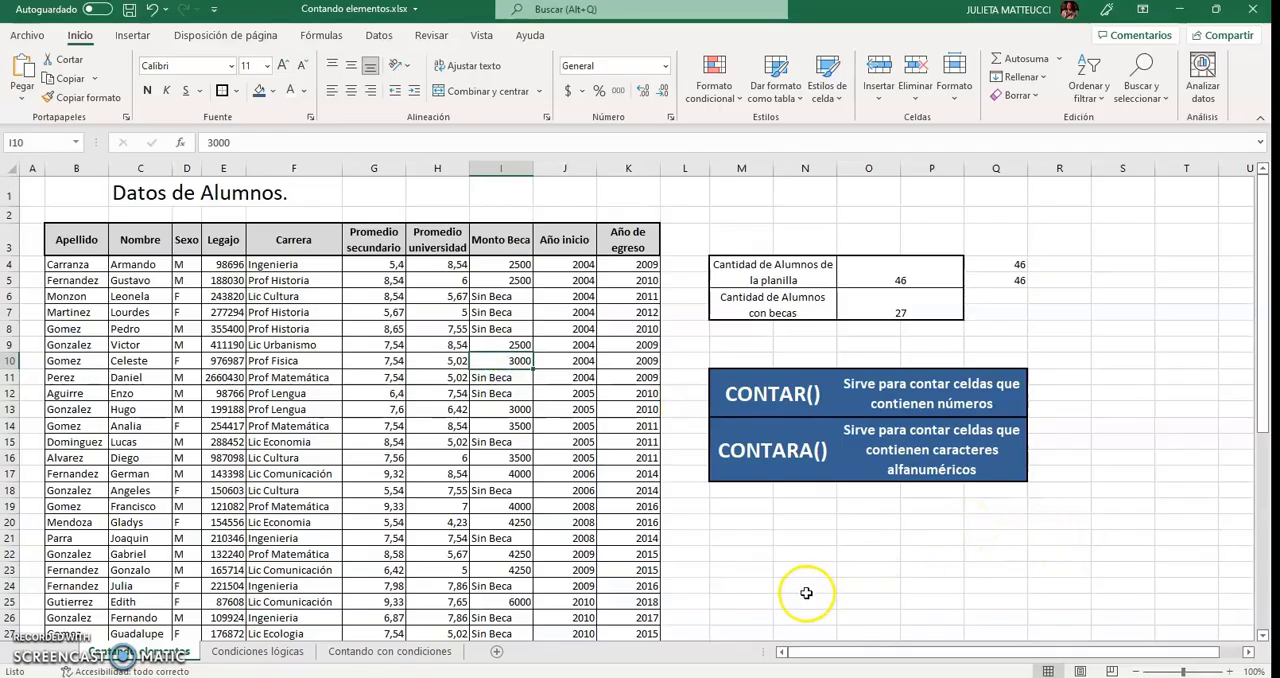
# Open the Condiciones lógicas sheet and examine the first true-or-false statement, about cell F20, against the Carrera column.
pyautogui.click(275, 656)
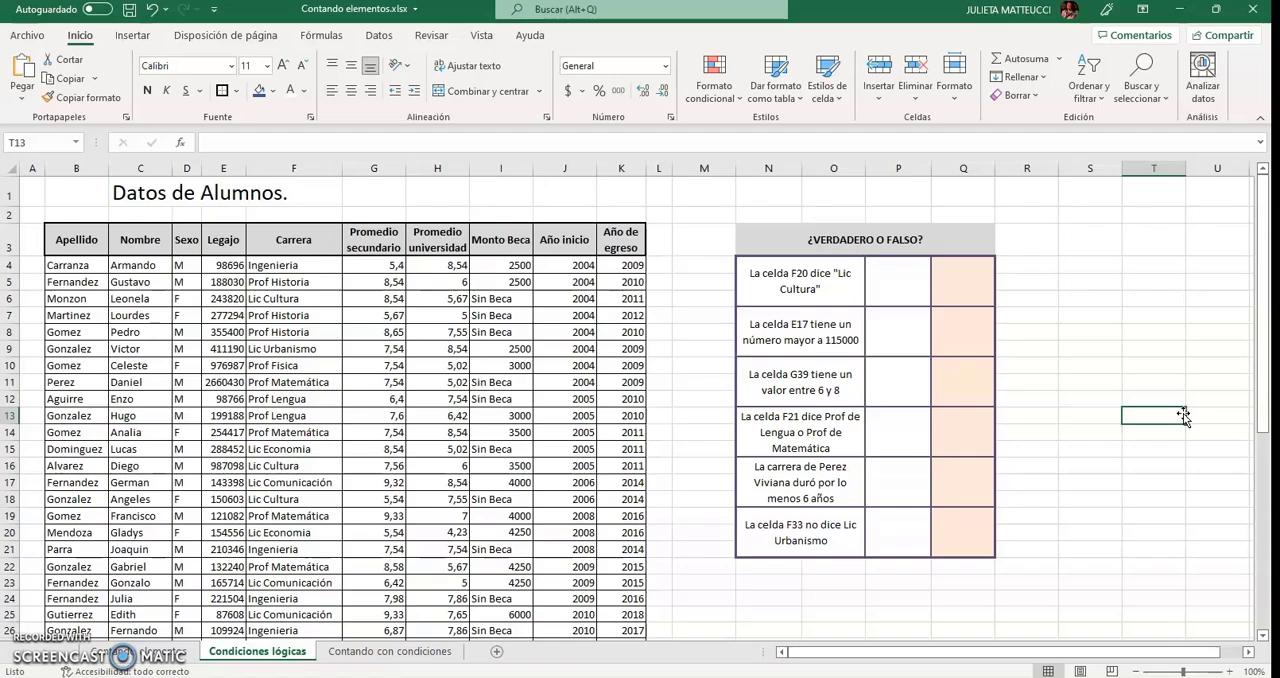
pyautogui.click(752, 270)
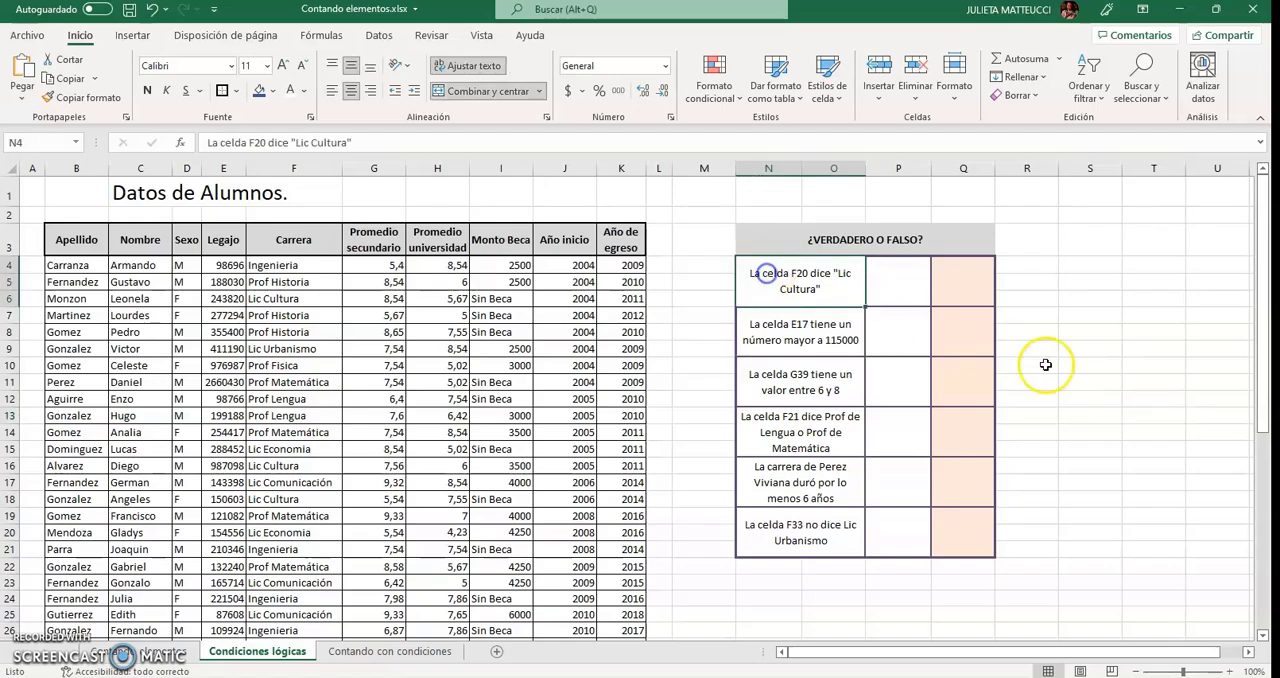
pyautogui.click(904, 288)
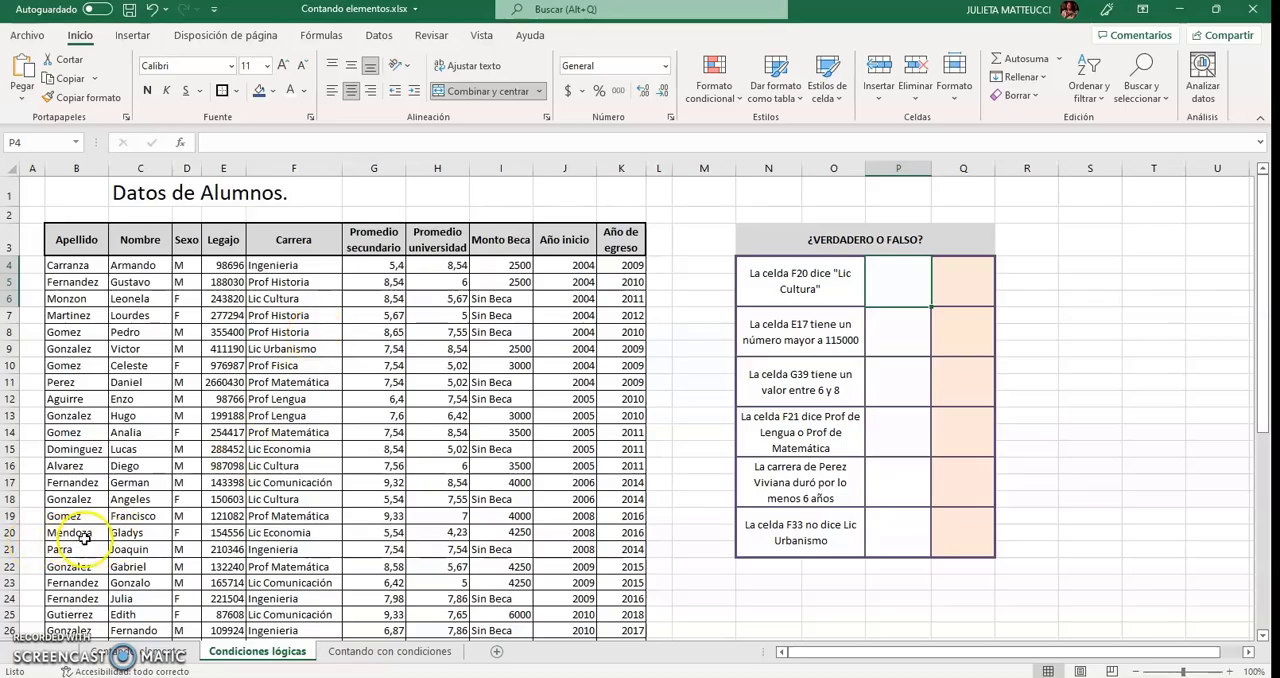
pyautogui.click(285, 549)
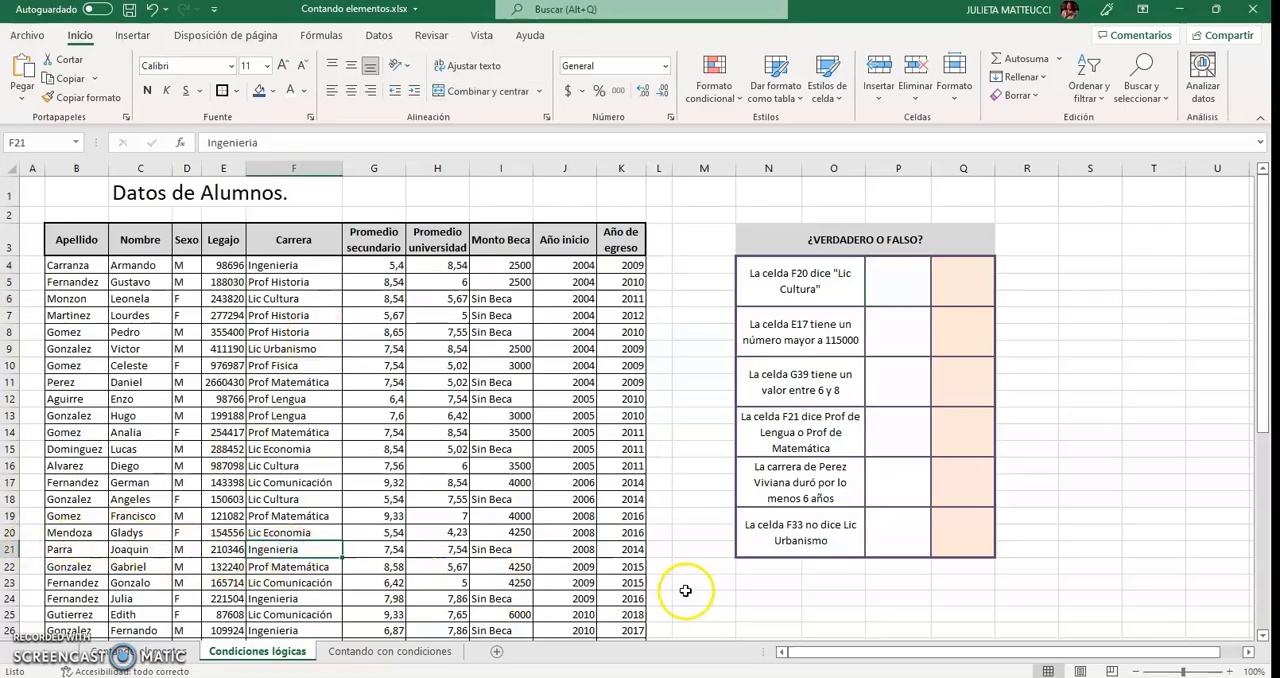
# Test the first statement by entering =F20="Lic Cultura" in cell P4.
pyautogui.click(889, 288)
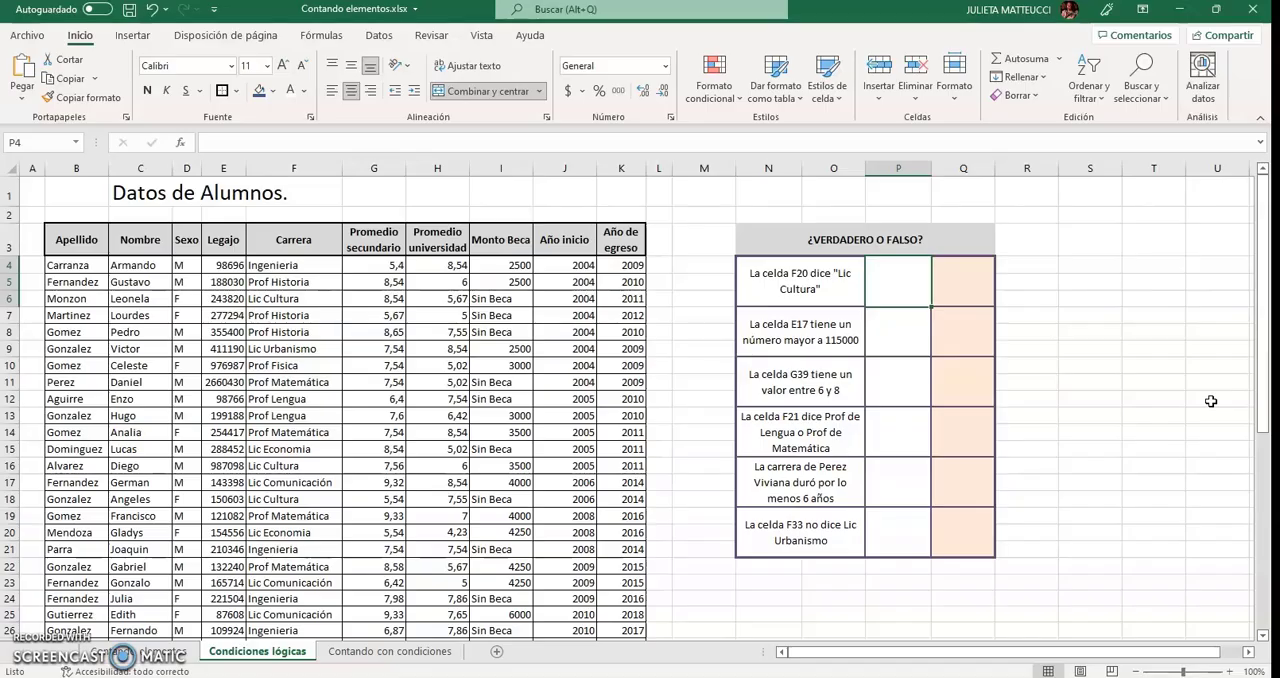
pyautogui.write('=')
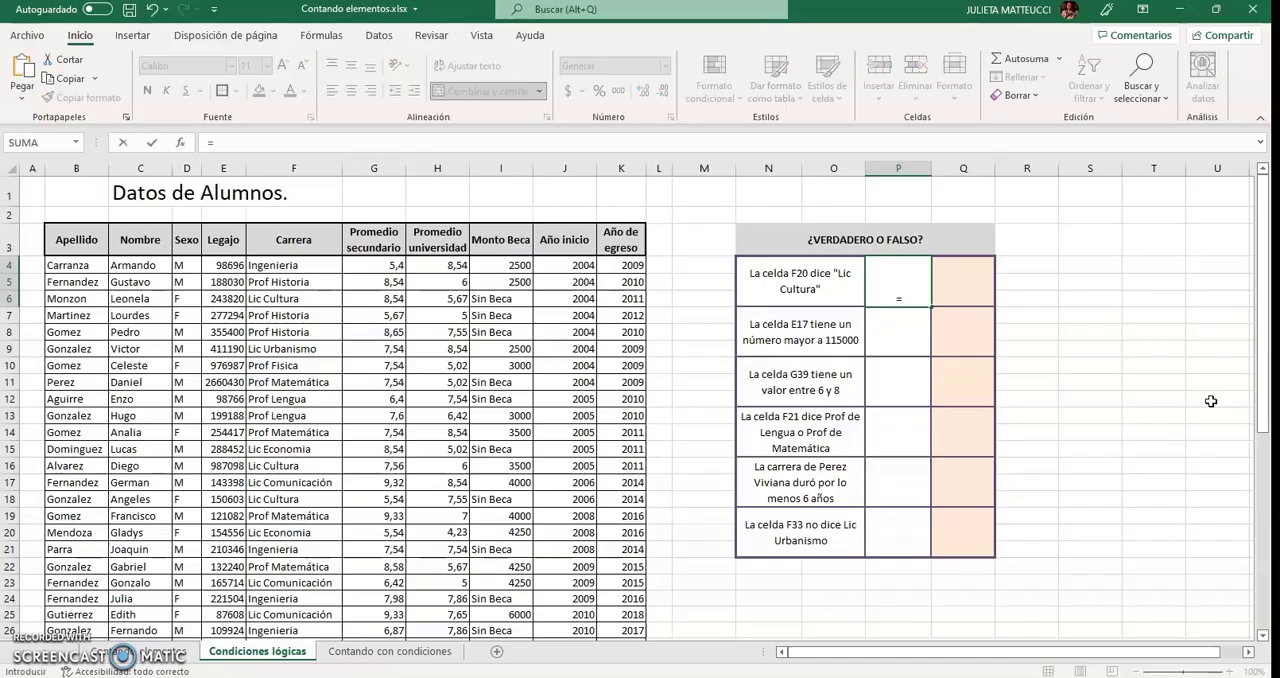
pyautogui.write('F20=')
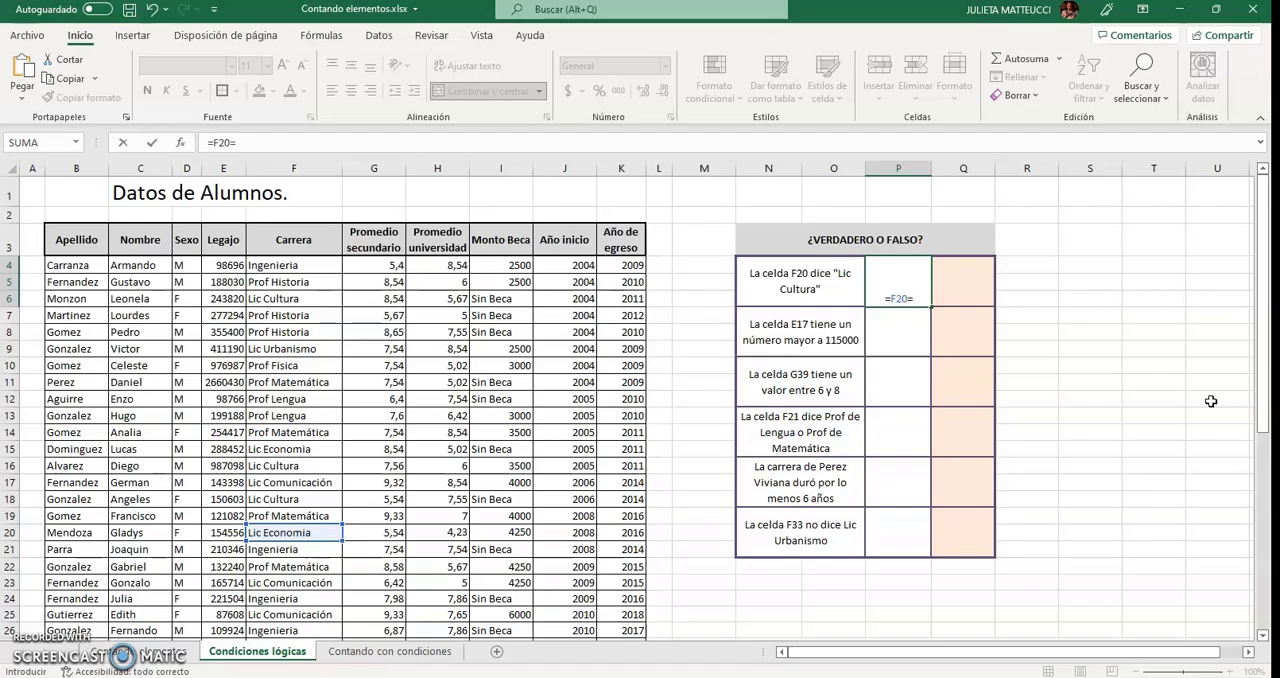
pyautogui.write('"')
pyautogui.write('Lic')
pyautogui.write('Cultir')
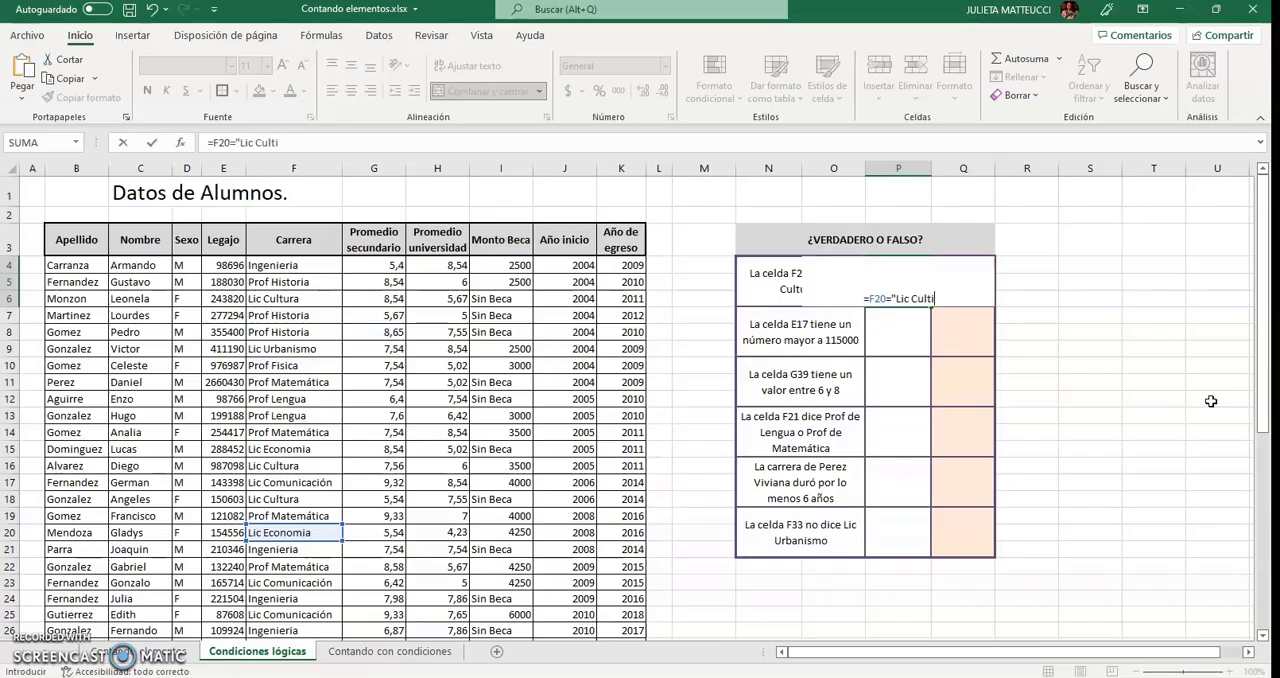
pyautogui.press('BackSpace')
pyautogui.press('BackSpace')
pyautogui.write('ura')
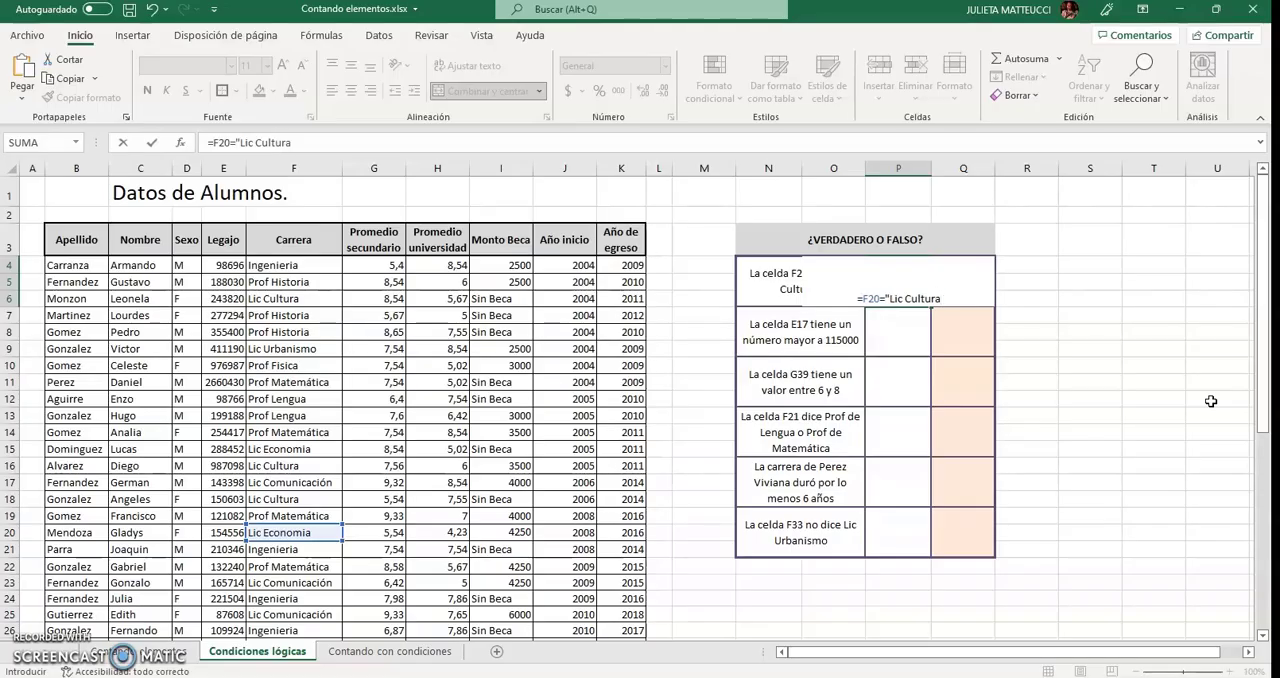
pyautogui.write('"')
pyautogui.press('Return')
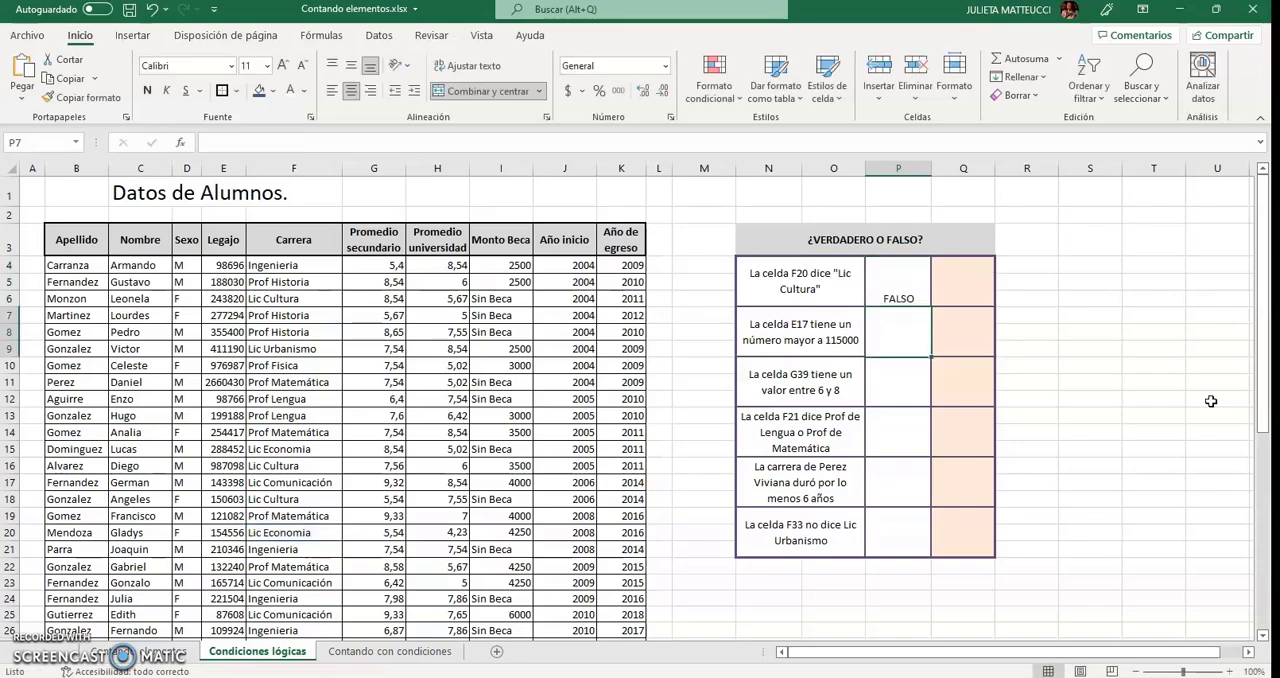
# Review the formula in cell P4 and note its operator, =, in cell Q4.
pyautogui.click(908, 288)
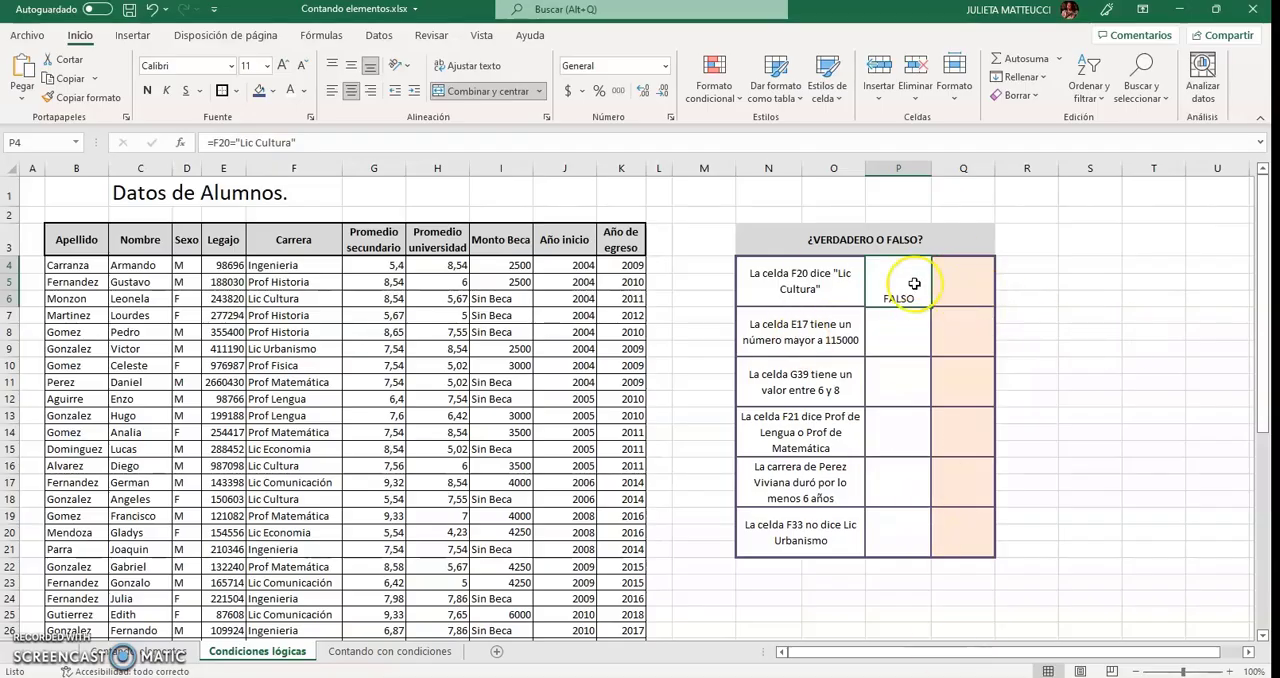
pyautogui.click(965, 283)
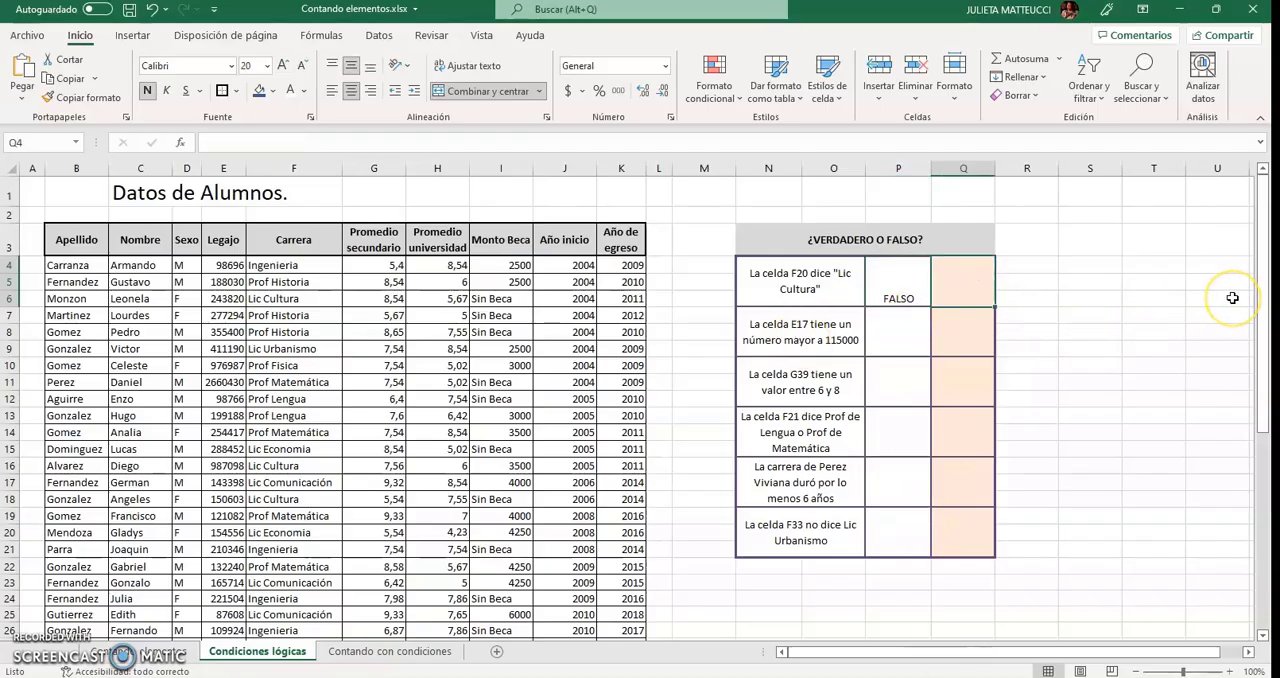
pyautogui.write('=')
pyautogui.press('Return')
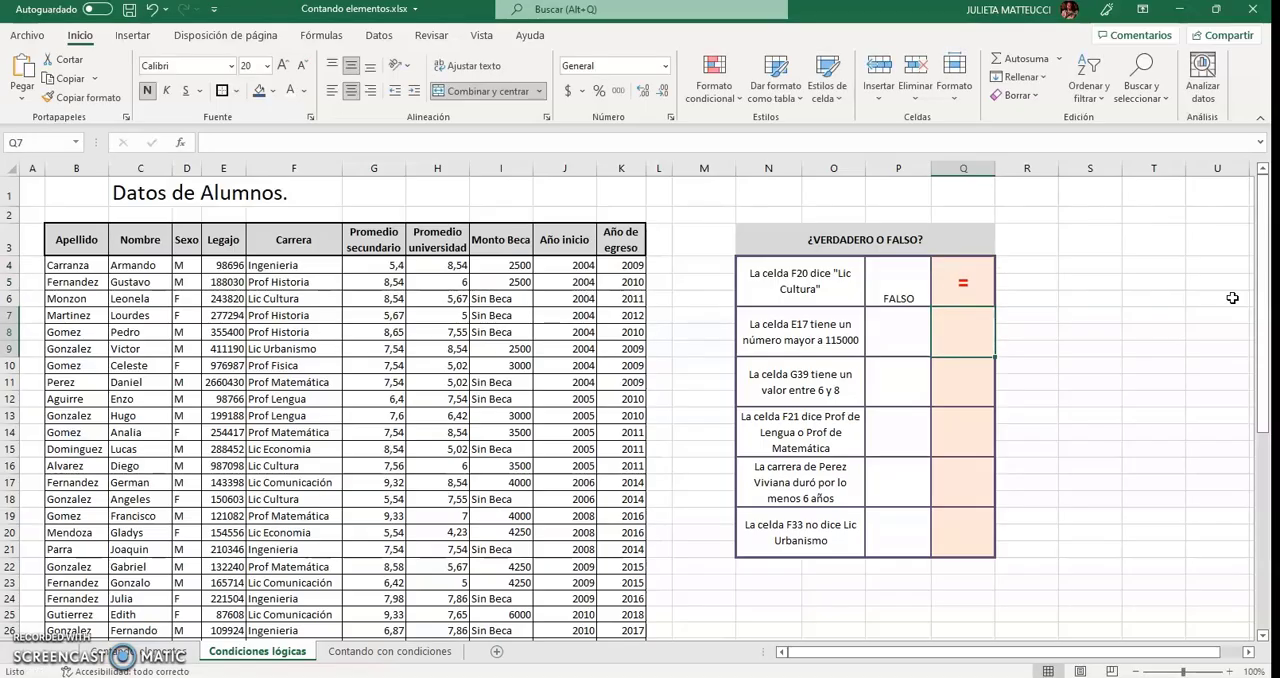
# Note the operator > in cell Q7, beside the statement about cell E17.
pyautogui.click(814, 346)
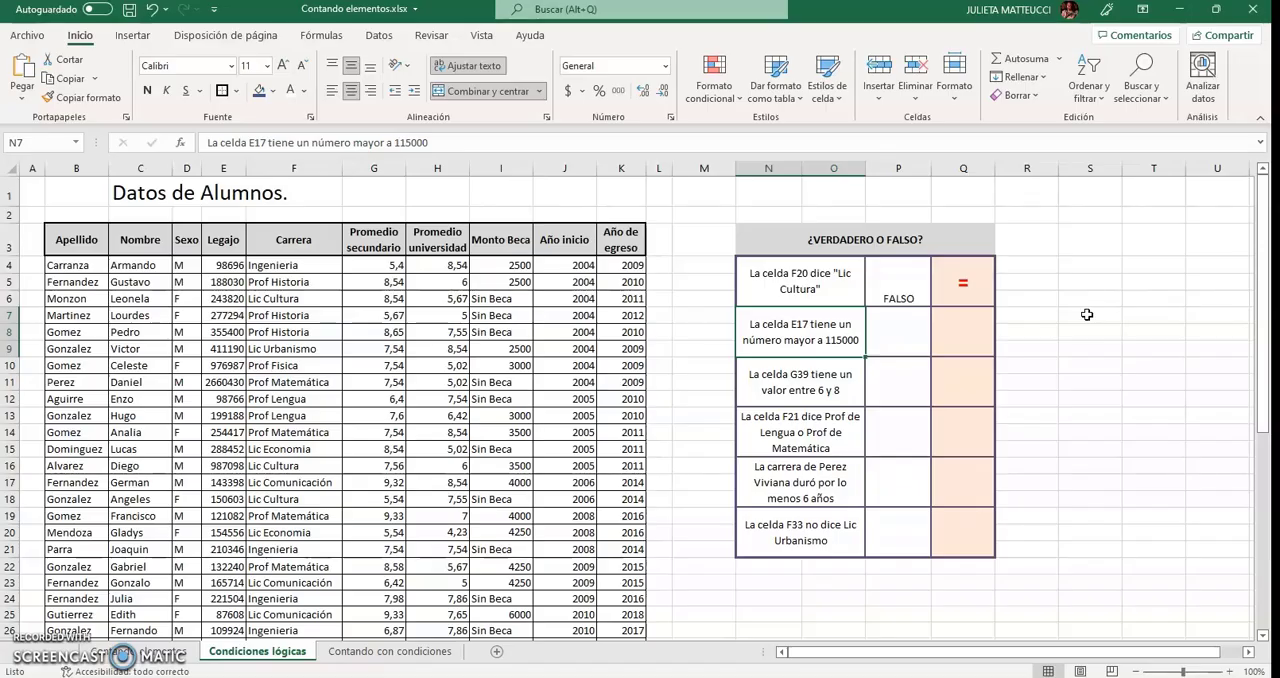
pyautogui.click(975, 328)
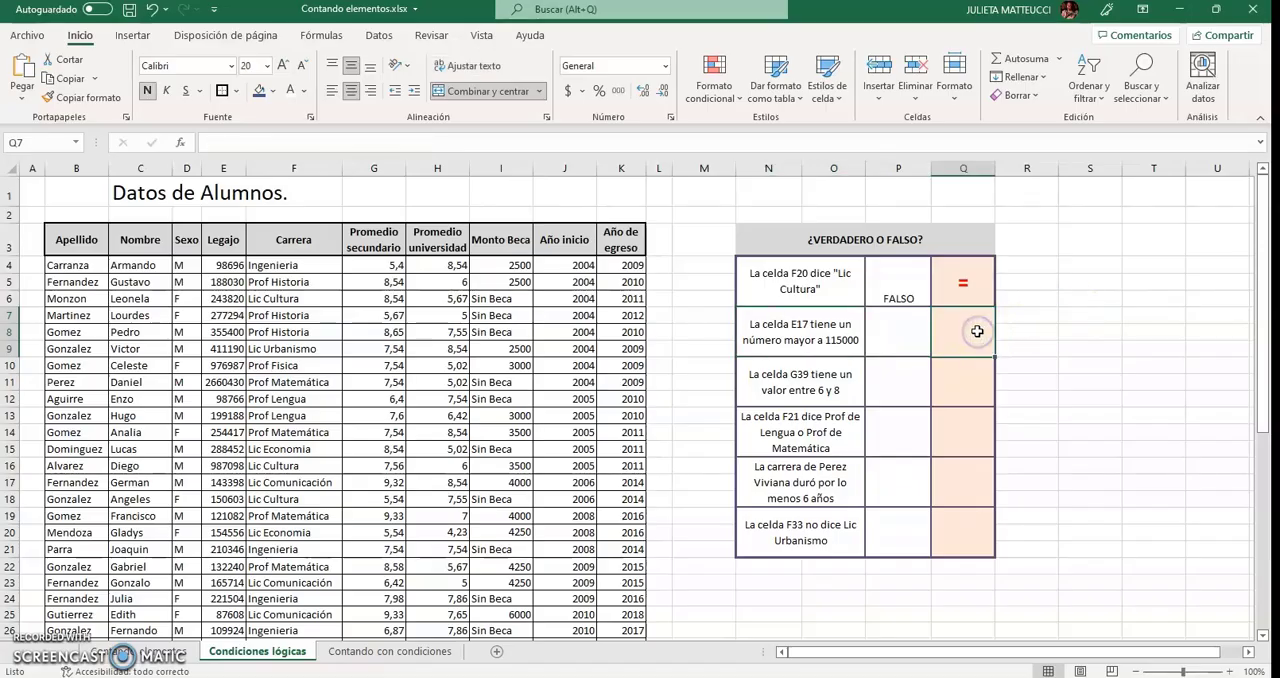
pyautogui.write('>')
pyautogui.press('Return')
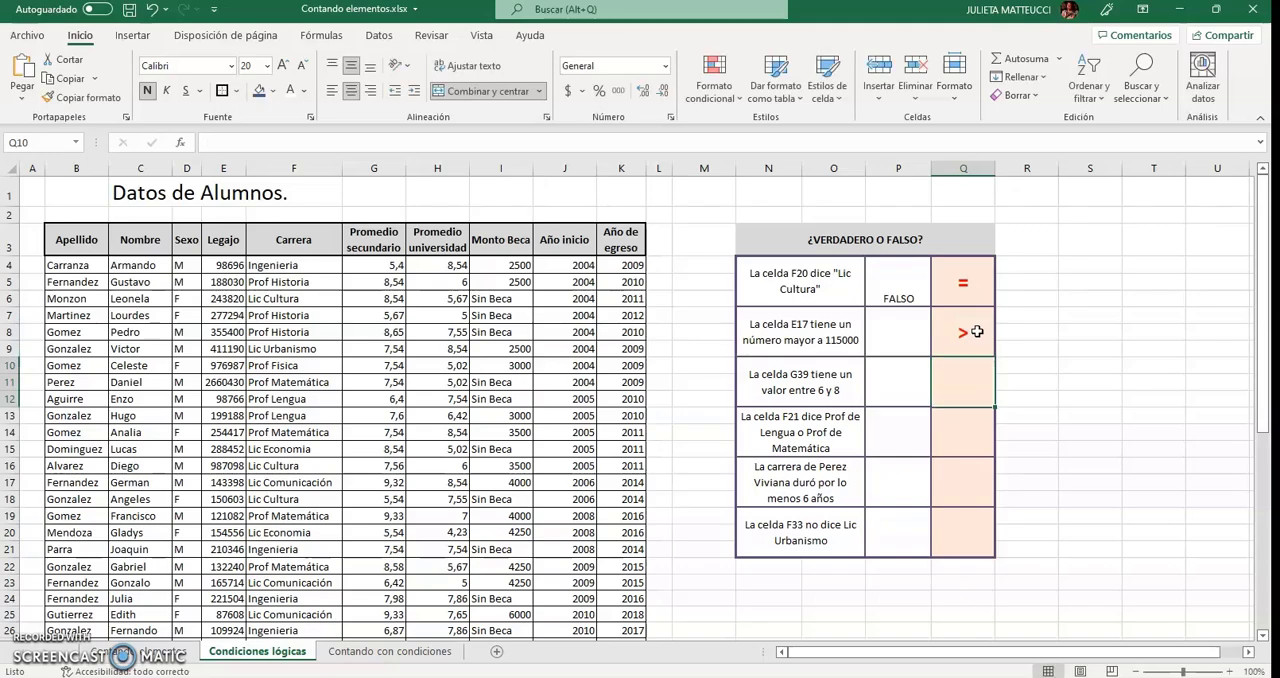
# Test the second statement by entering =E17>115000 in cell P7, and check the formula against the Legajo number in E17.
pyautogui.click(893, 338)
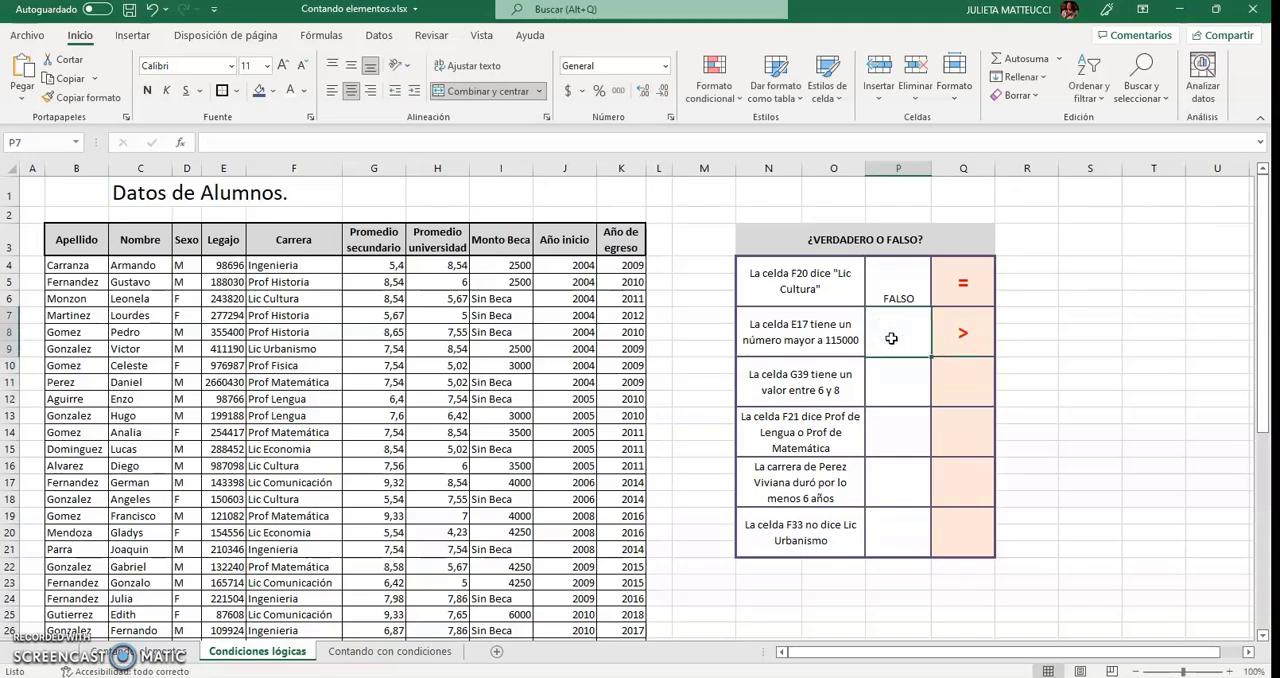
pyautogui.write('=')
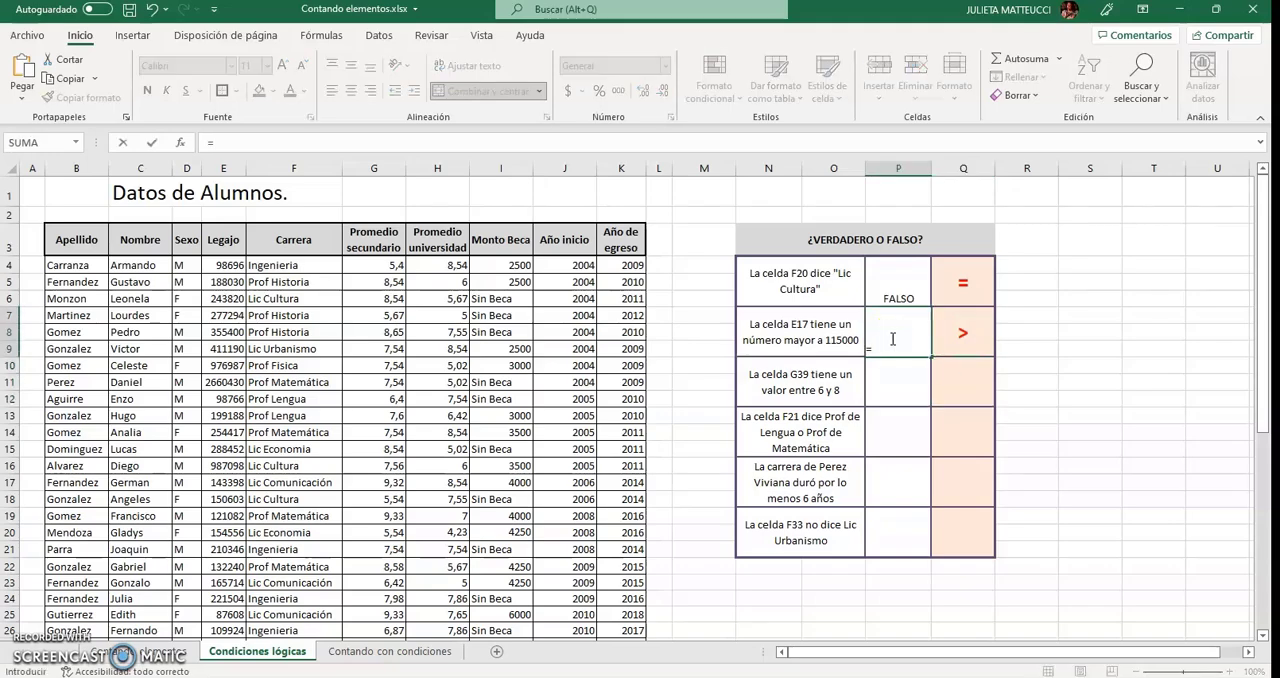
pyautogui.write('E17')
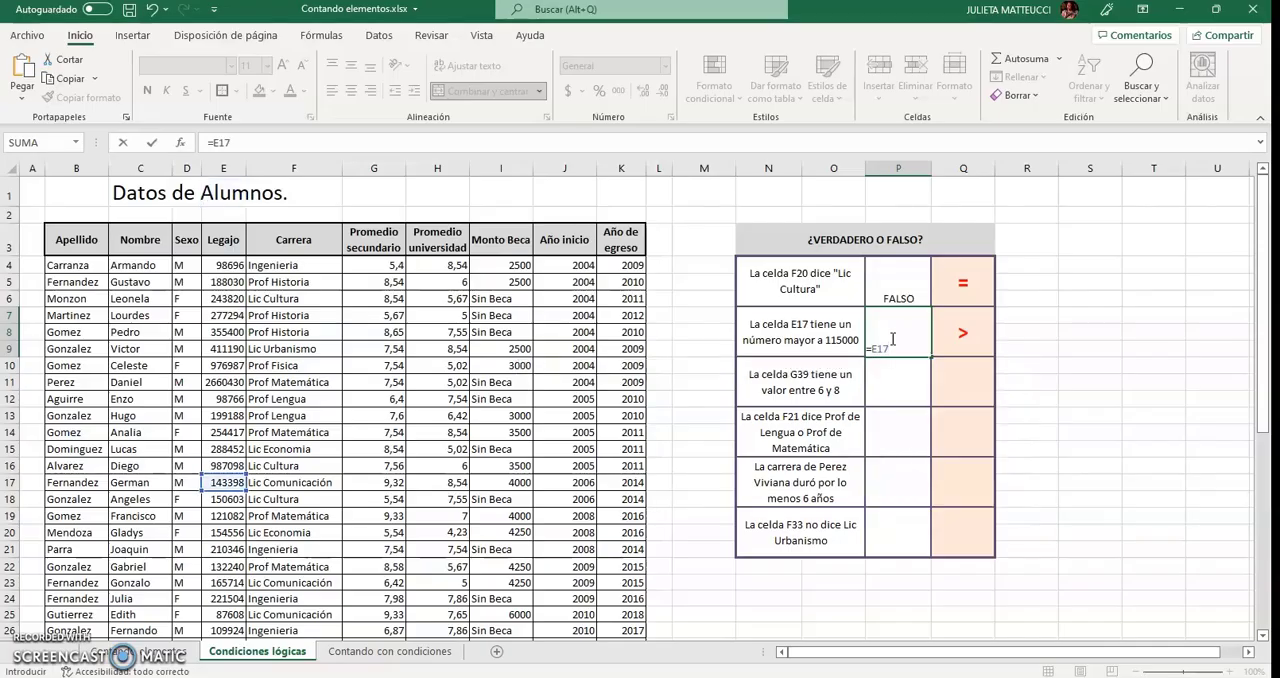
pyautogui.write('>115000')
pyautogui.press('Return')
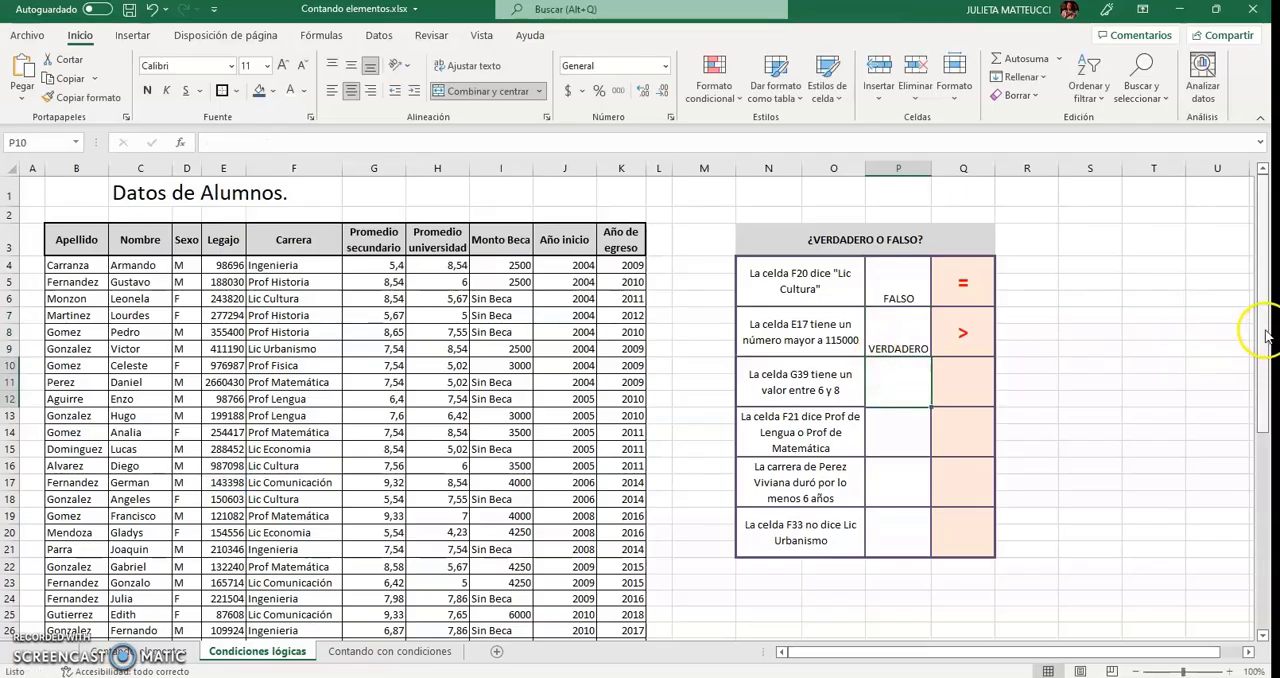
pyautogui.click(898, 338)
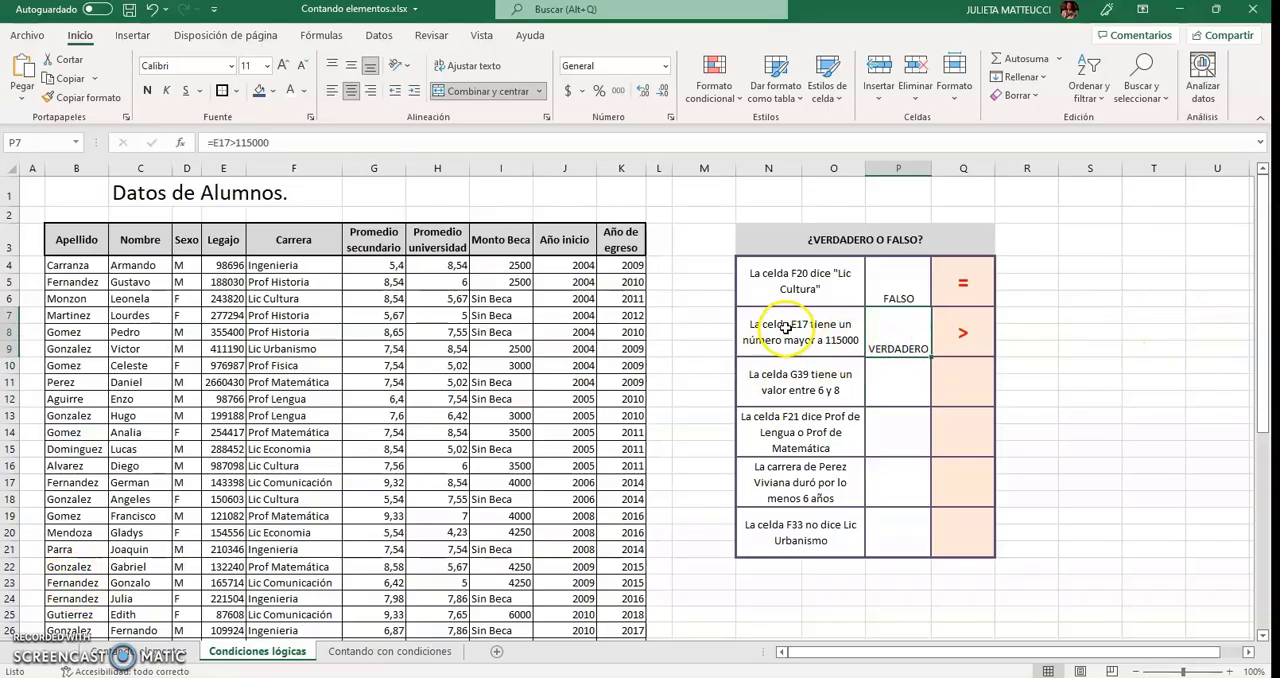
pyautogui.click(218, 484)
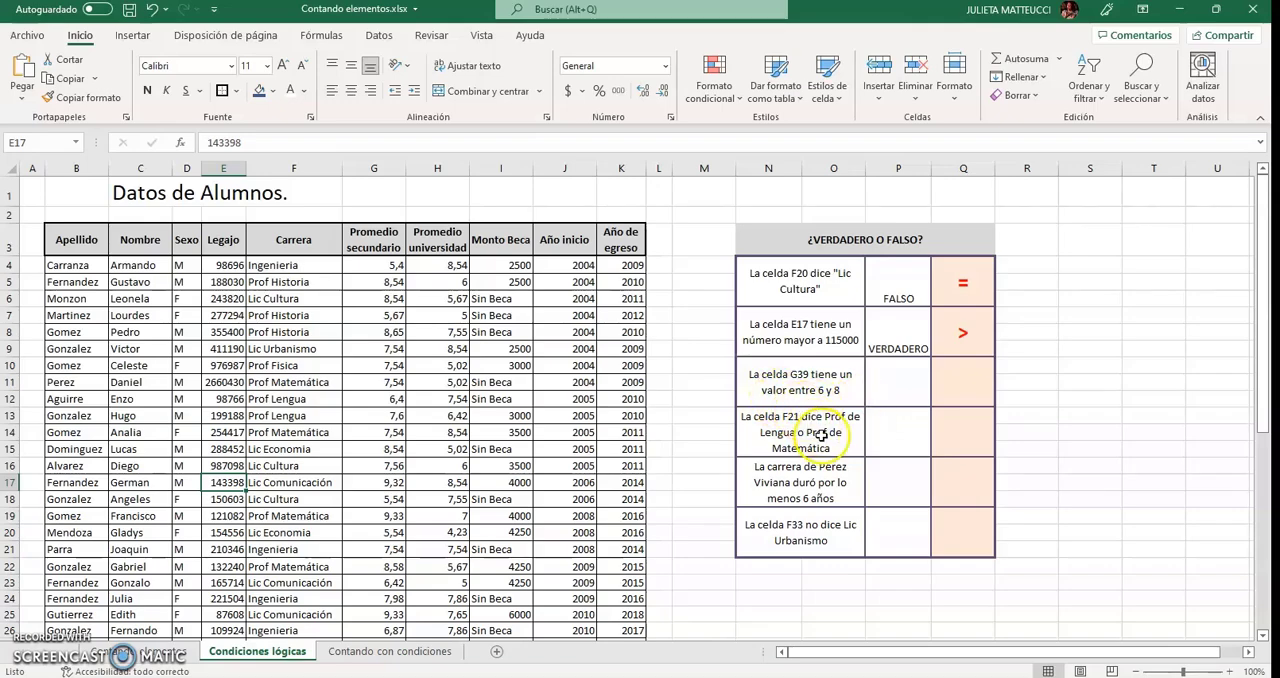
# Note the logical function Y in cell Q10, beside the statement about cell G39.
pyautogui.click(882, 393)
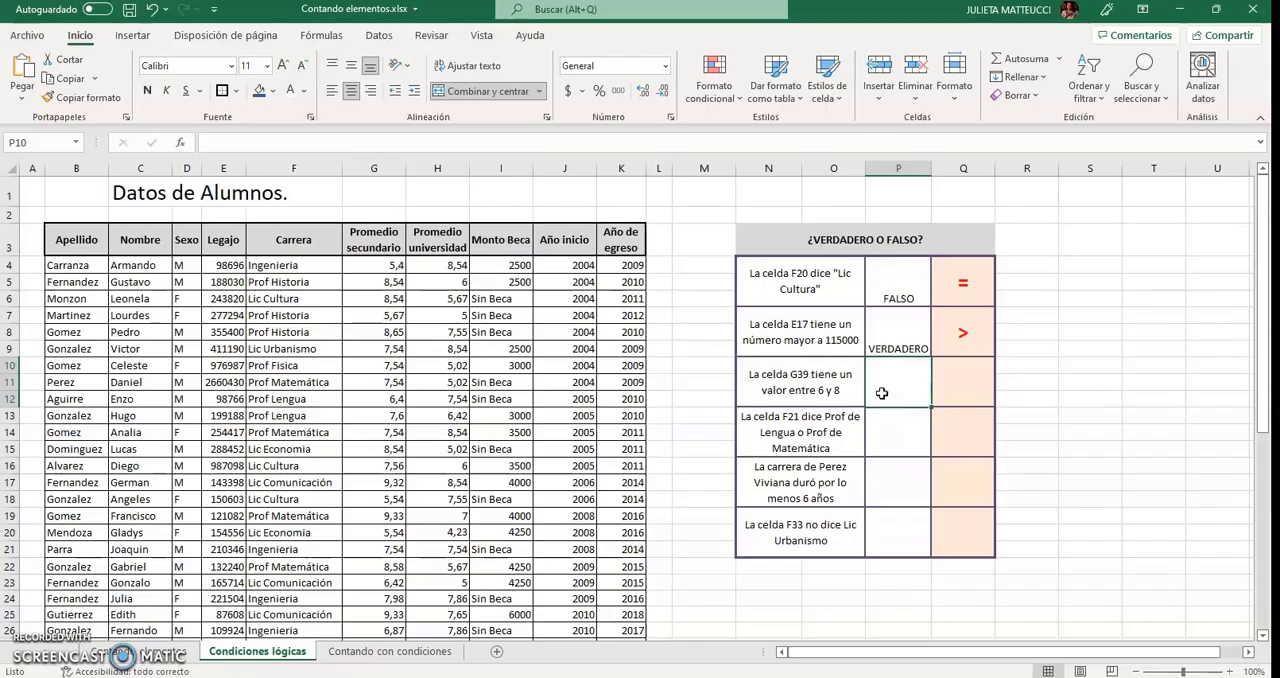
pyautogui.press('Right')
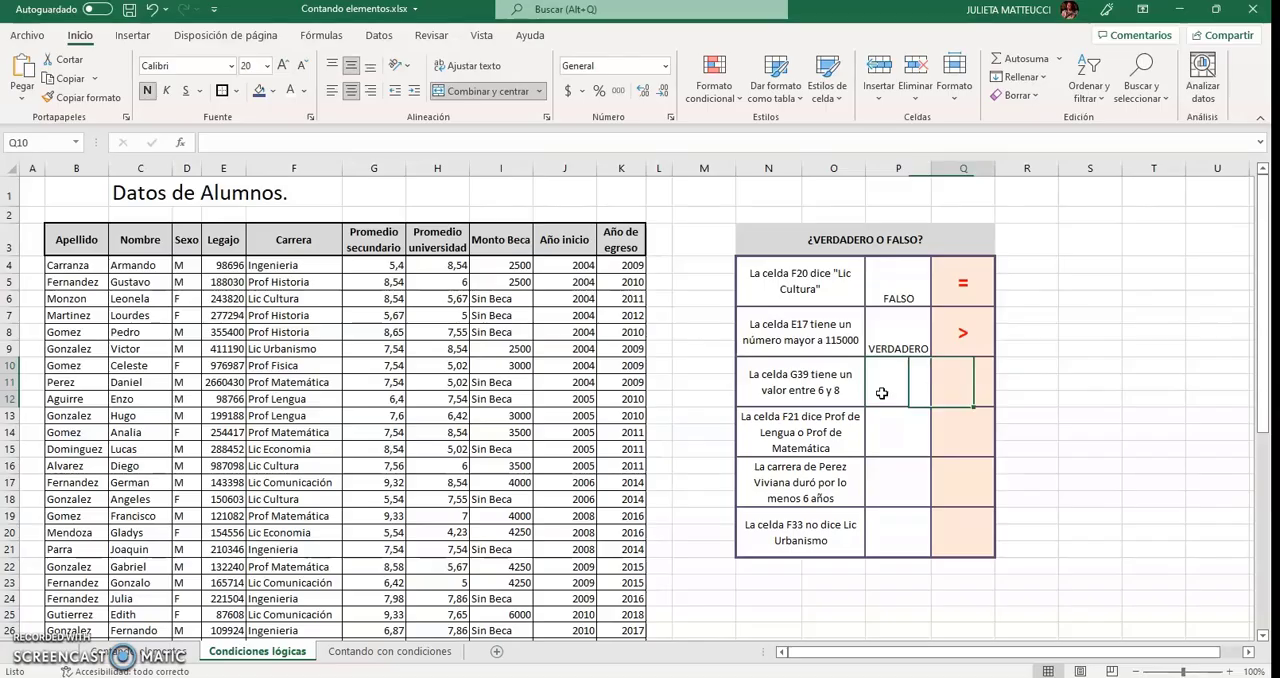
pyautogui.write('Y')
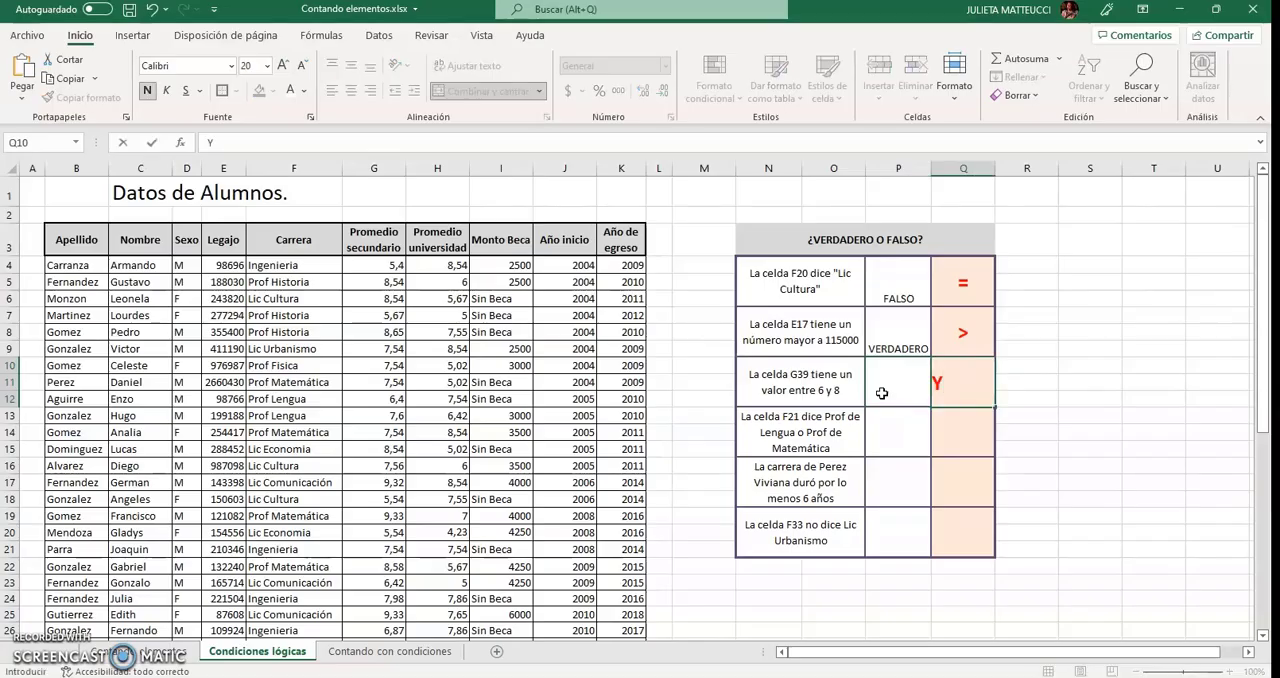
pyautogui.press('Return')
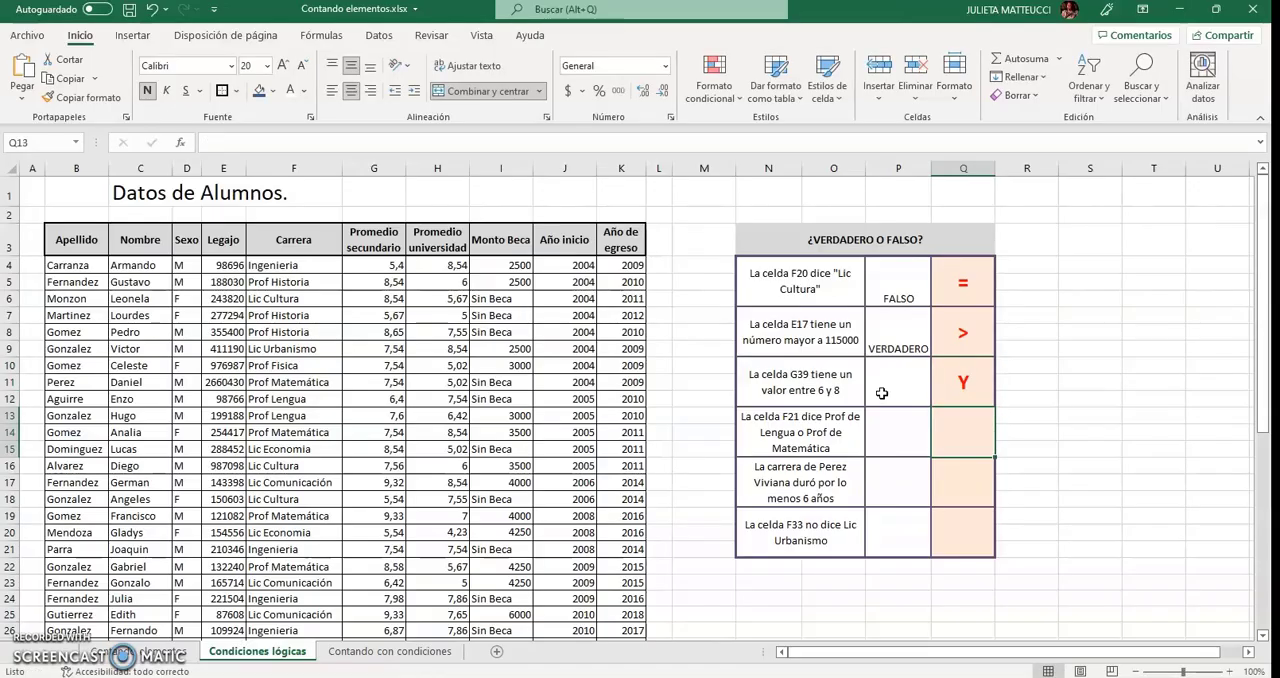
# Test in cell P10 whether G39 lies between 6 and 8, using the Y function with the conditions G39>6 and G39<8.
pyautogui.click(882, 393)
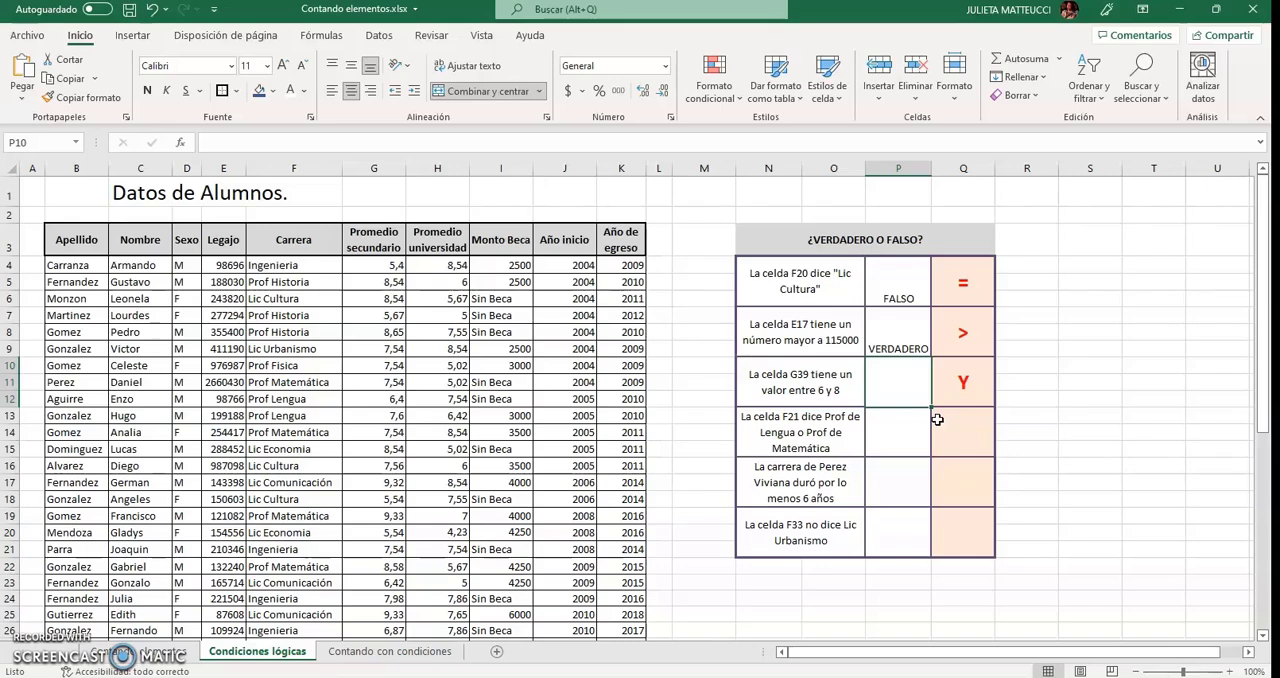
pyautogui.write('=Y')
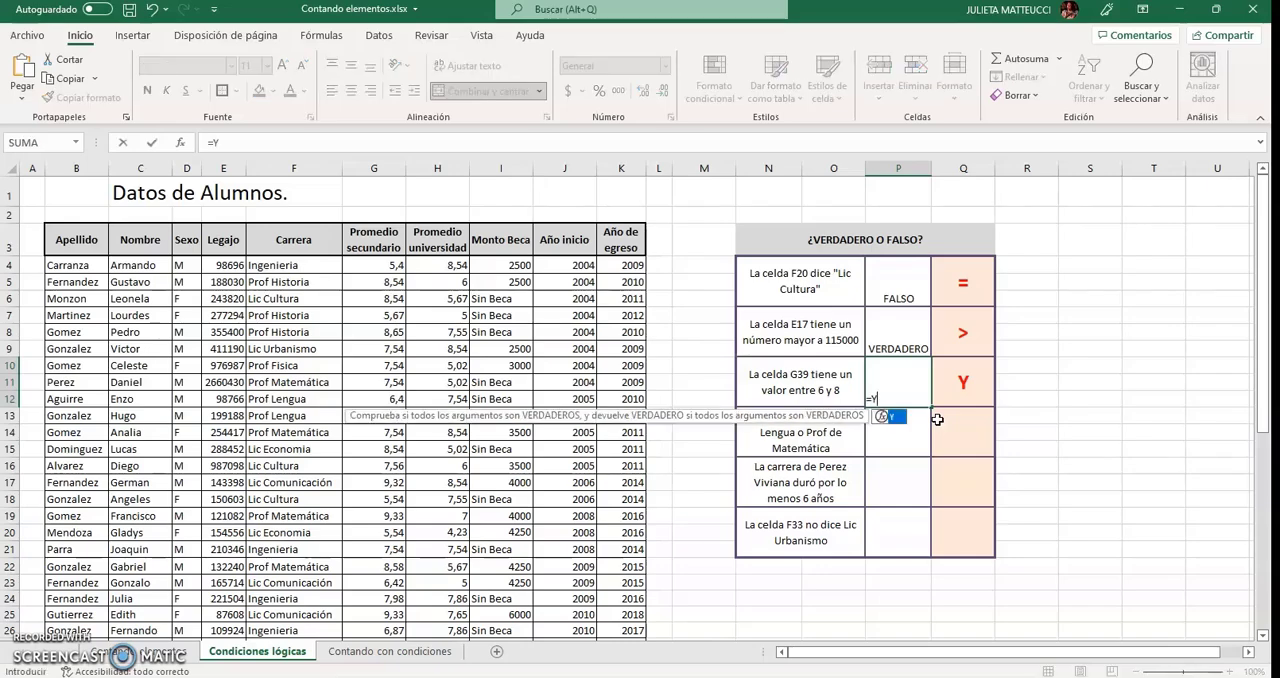
pyautogui.write('(')
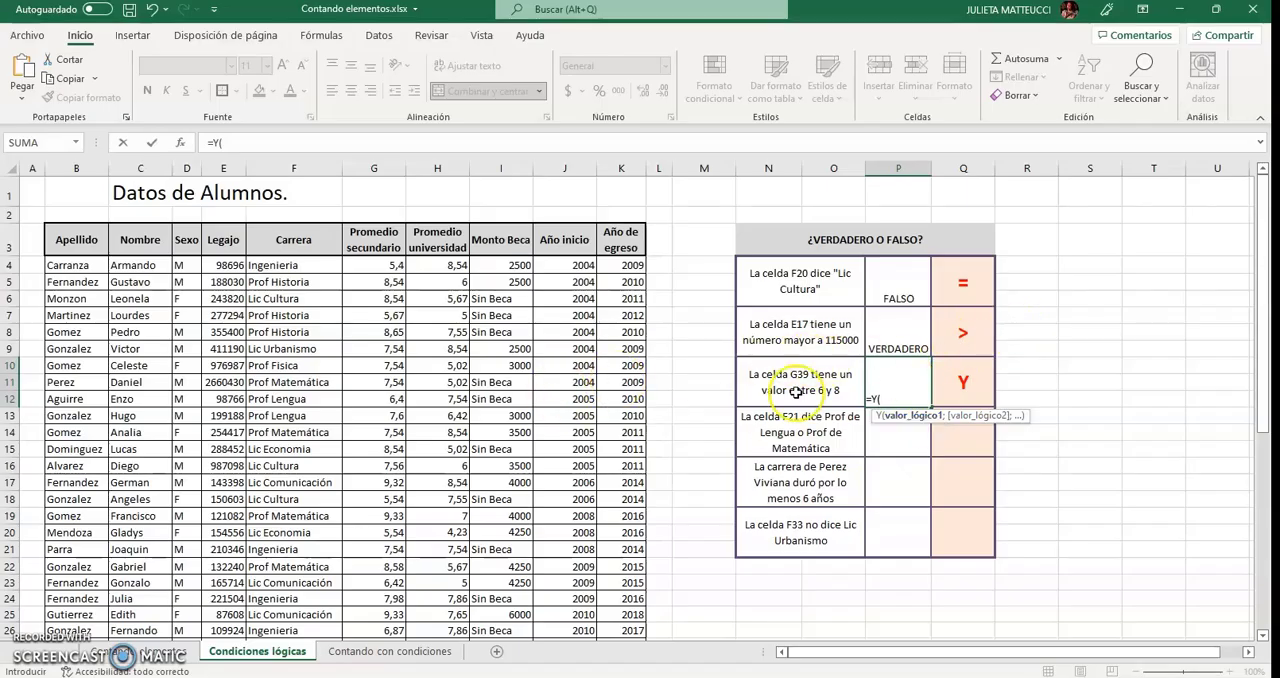
pyautogui.scroll(-4, 278, 455)
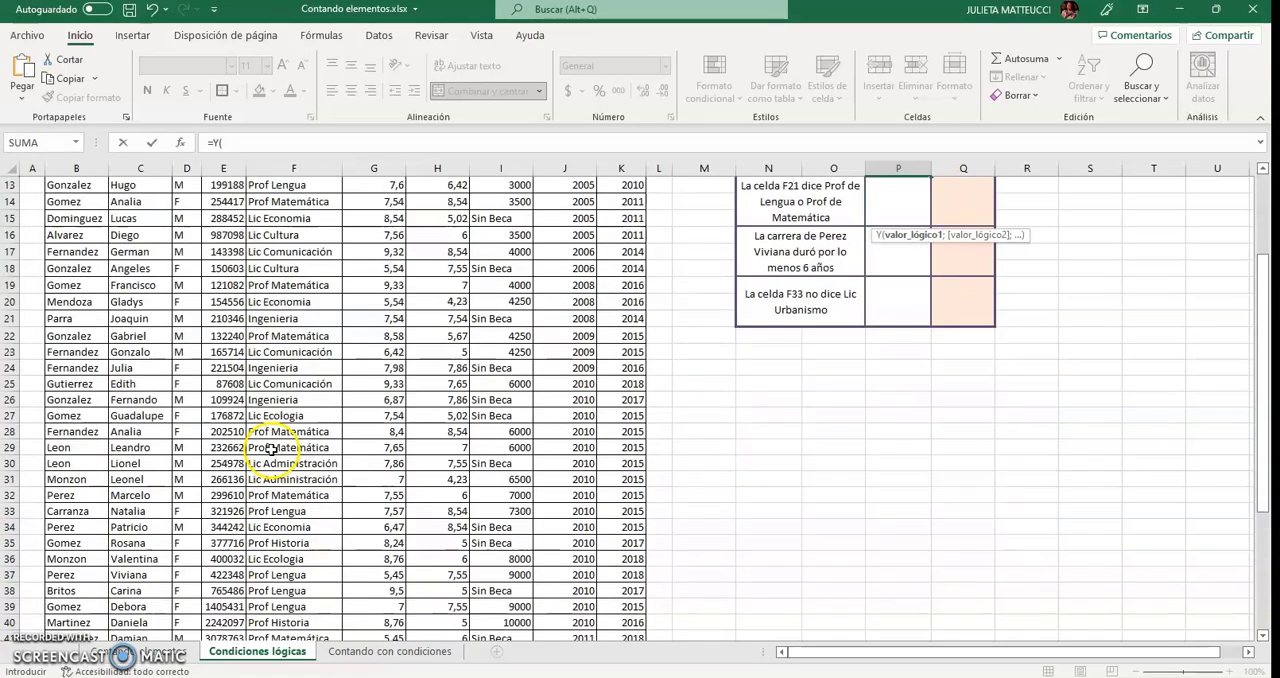
pyautogui.click(392, 607)
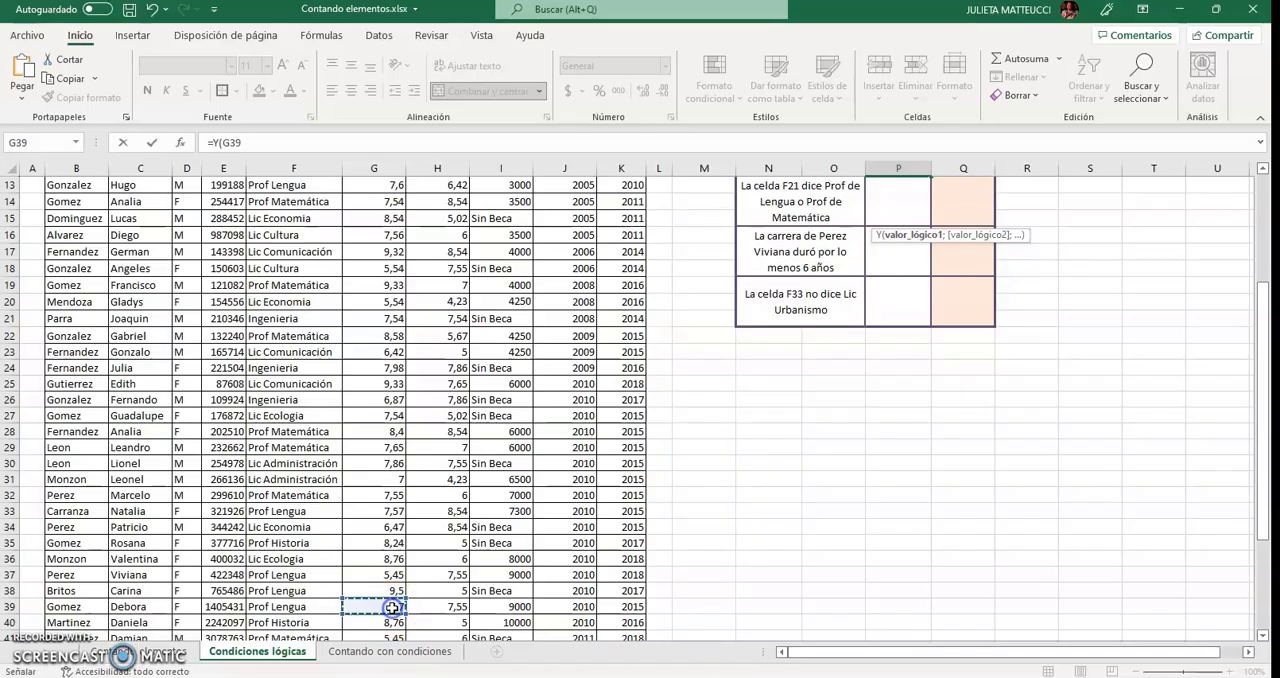
pyautogui.scroll(4, 390, 607)
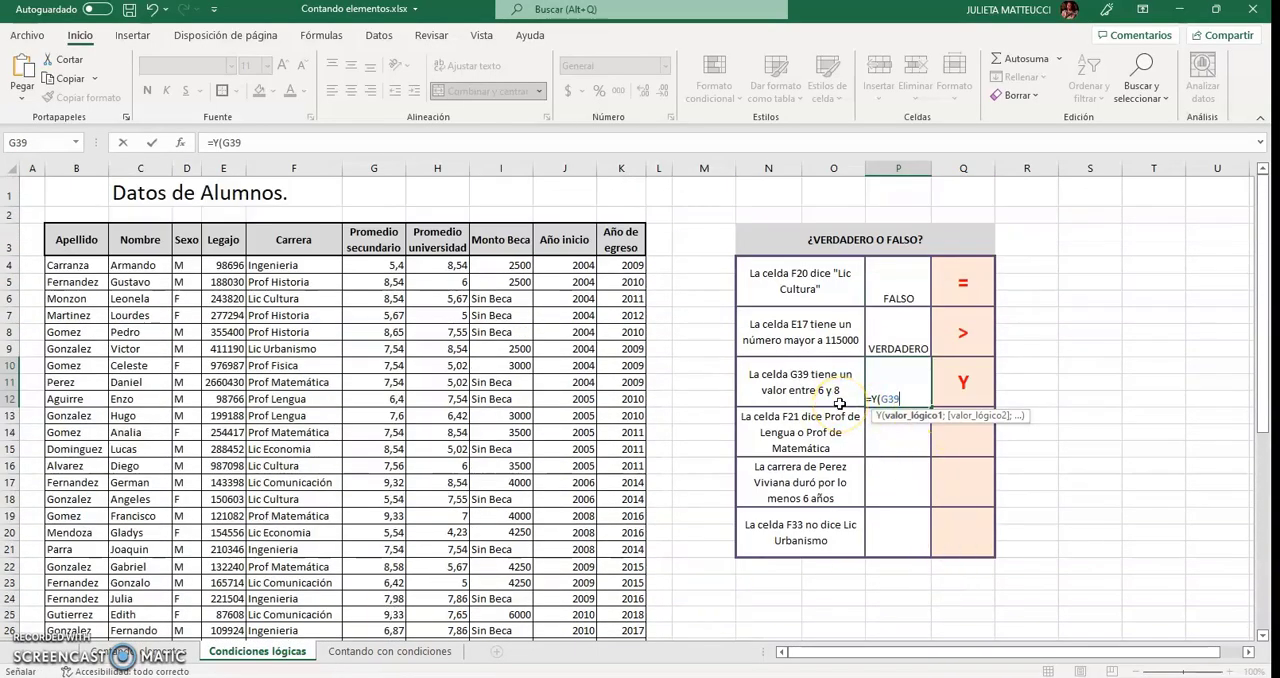
pyautogui.write('>6')
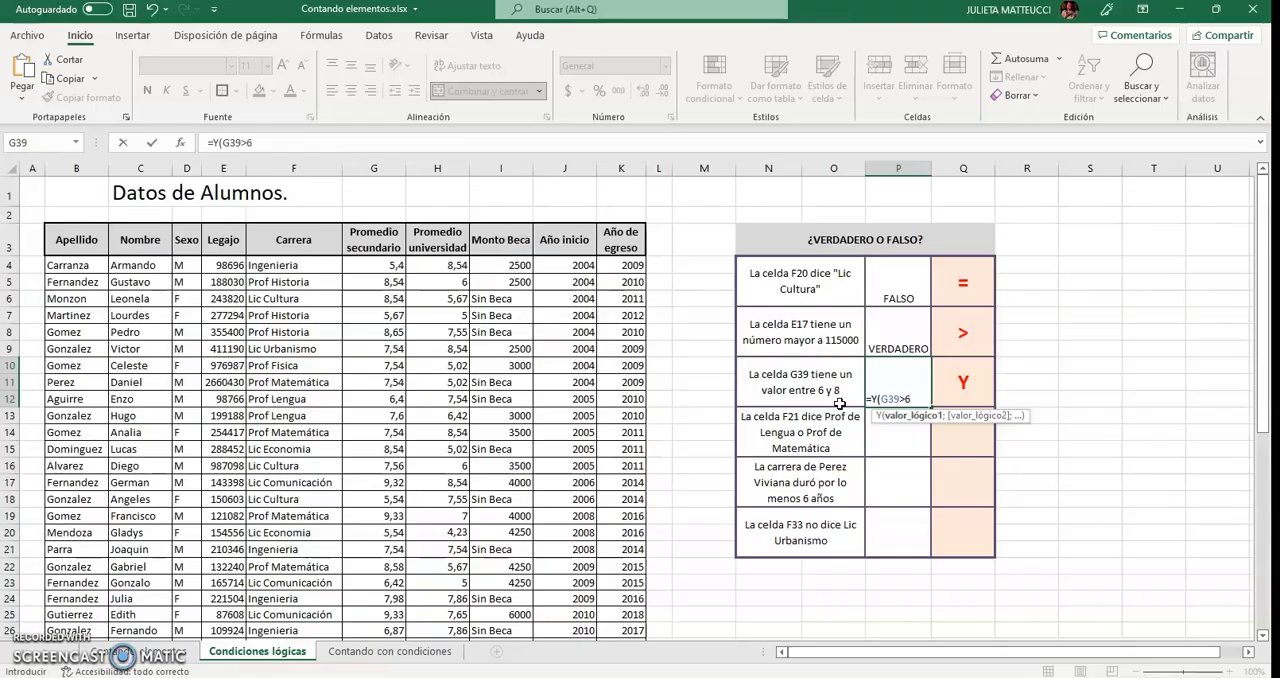
pyautogui.write(';')
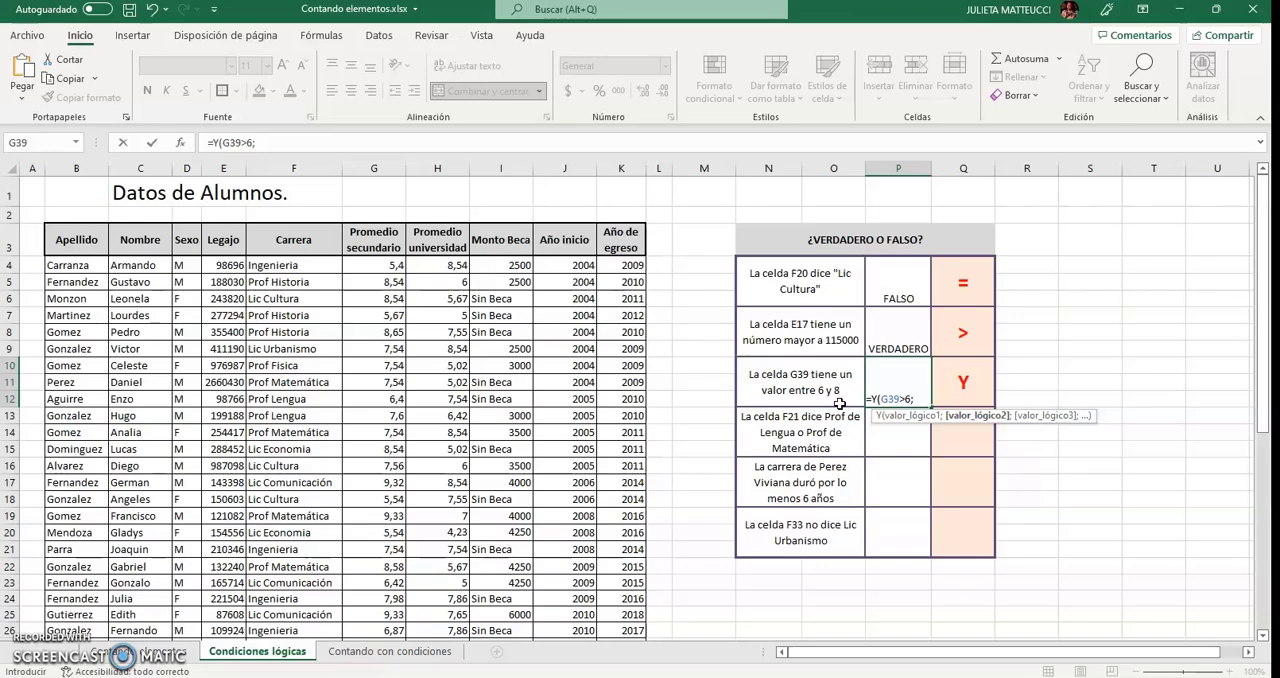
pyautogui.write('G39')
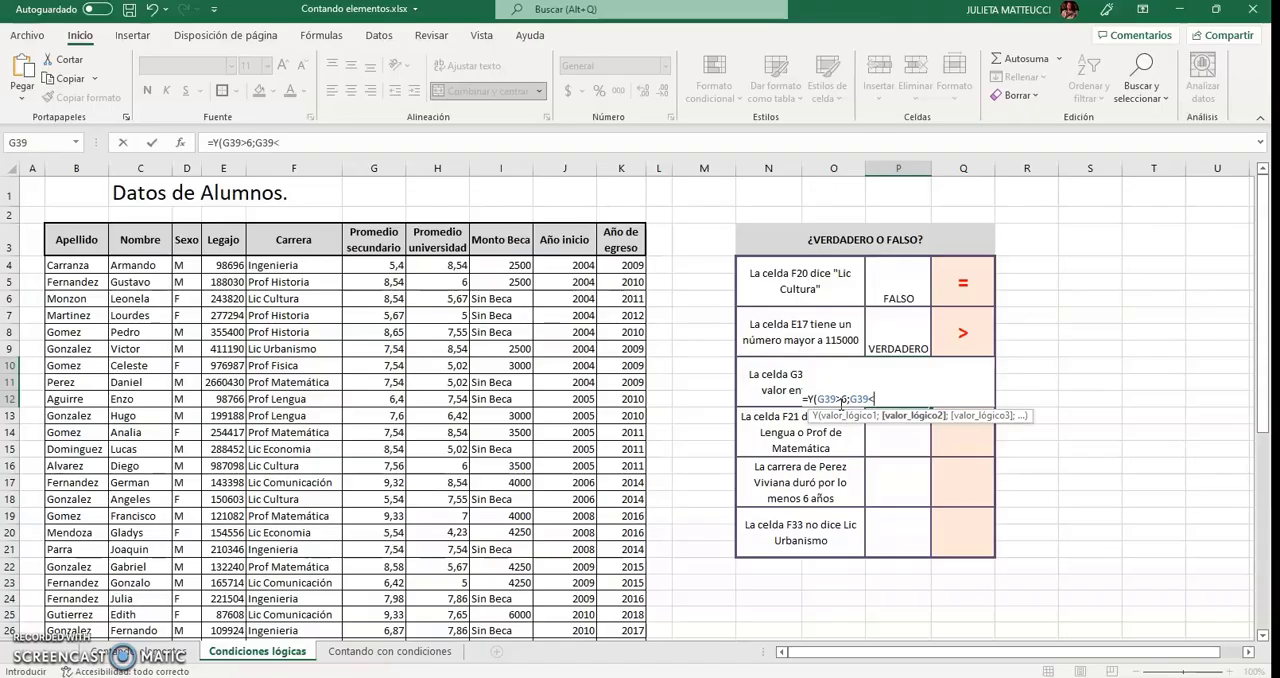
pyautogui.write('<8')
pyautogui.press('Return')
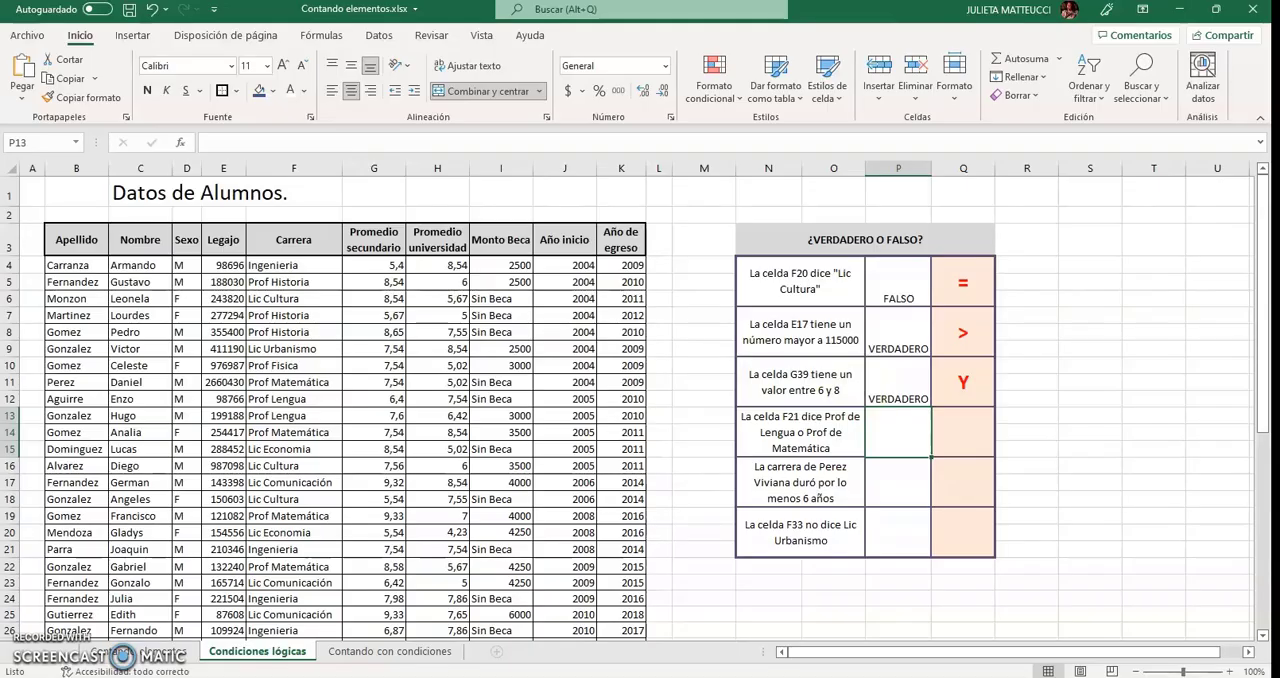
# Note the logical function O in cell Q13 for the statement about F21, and select its answer cell P13.
pyautogui.click(951, 437)
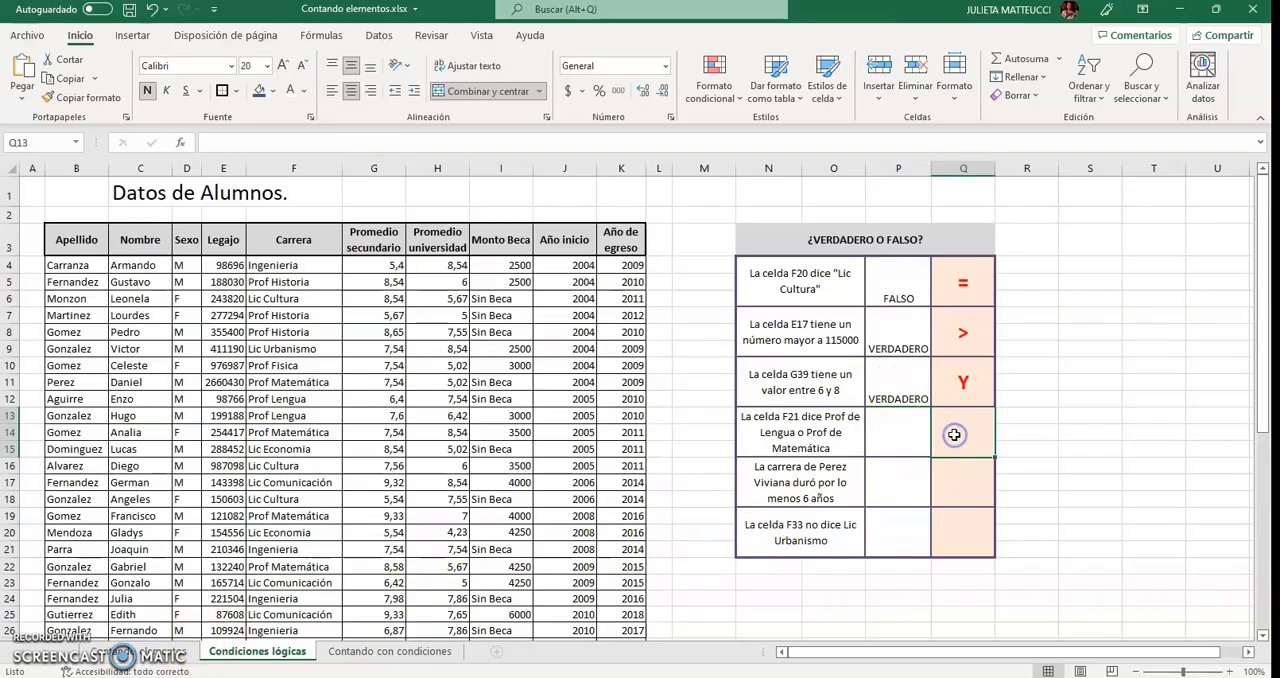
pyautogui.write('O')
pyautogui.press('Return')
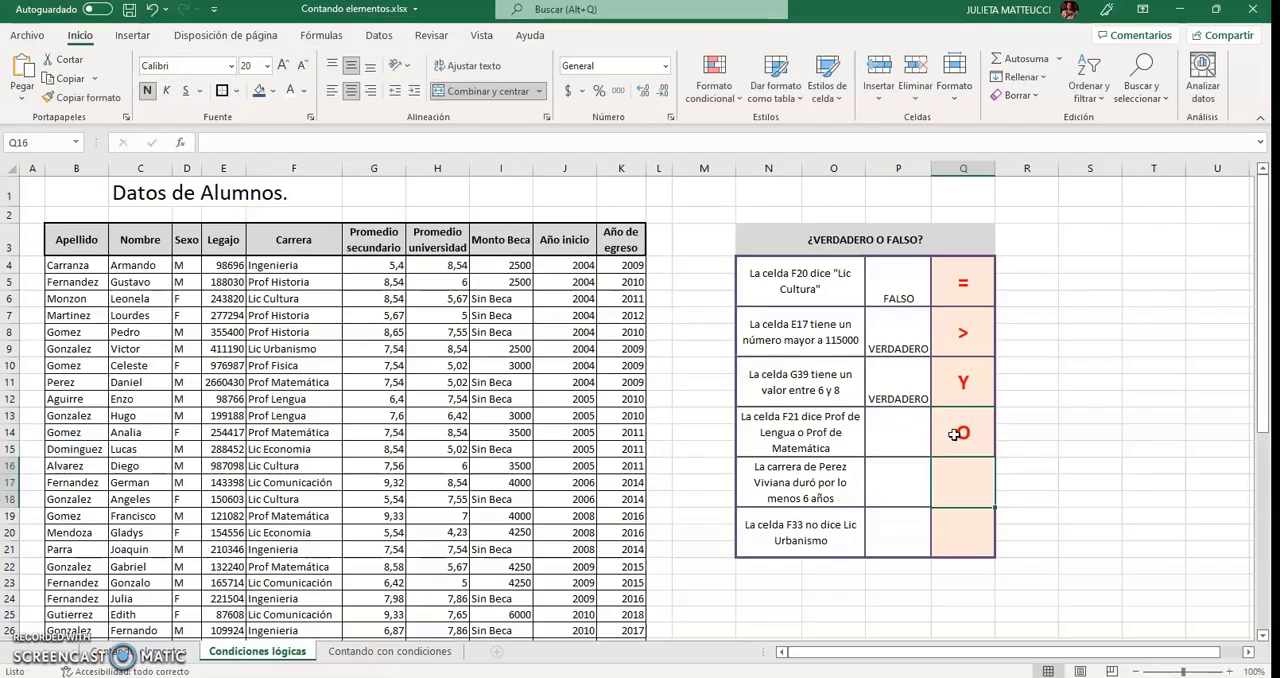
pyautogui.click(898, 440)
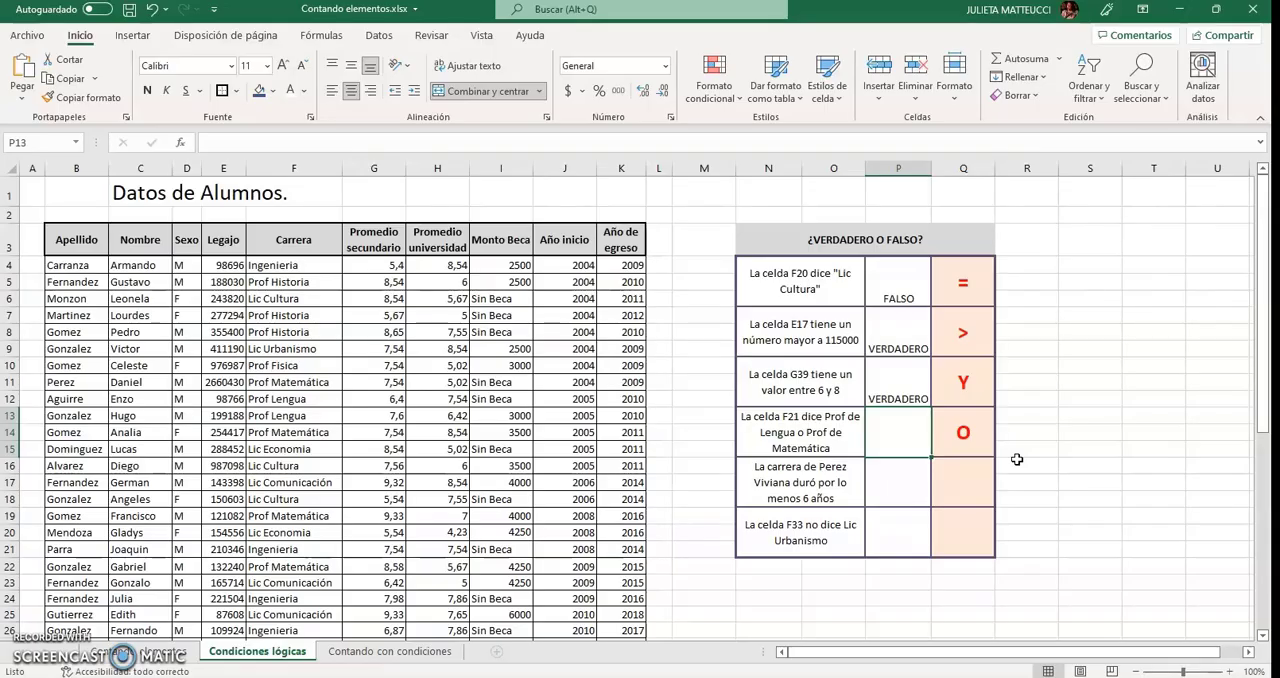
# Begin an O function formula in cell P13 with F21="Prof Lengua" as its first condition.
pyautogui.click(916, 428)
pyautogui.write('=')
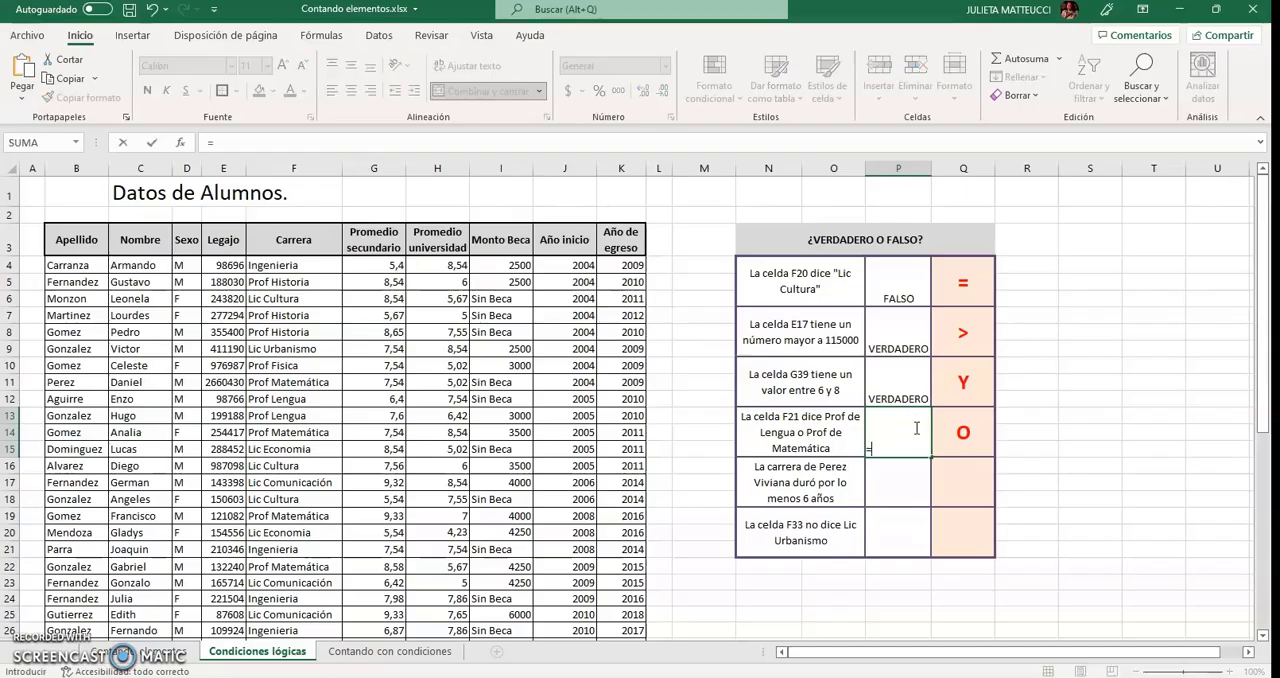
pyautogui.write('O(')
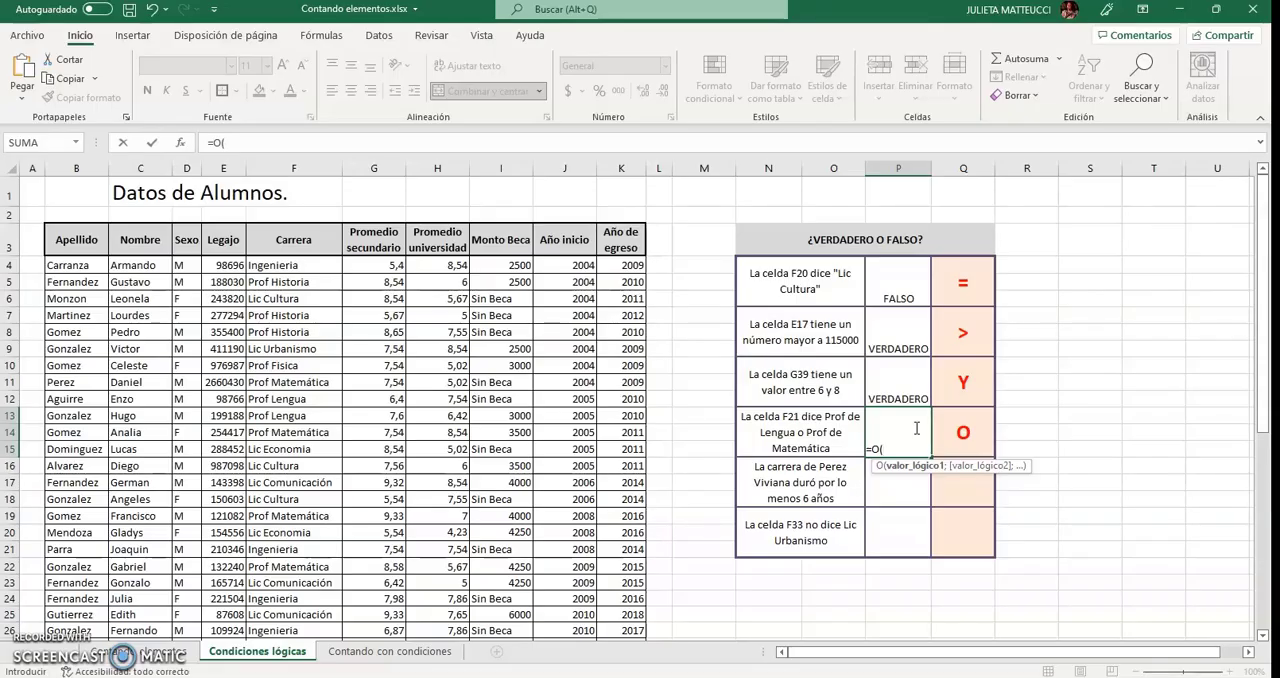
pyautogui.write('F21')
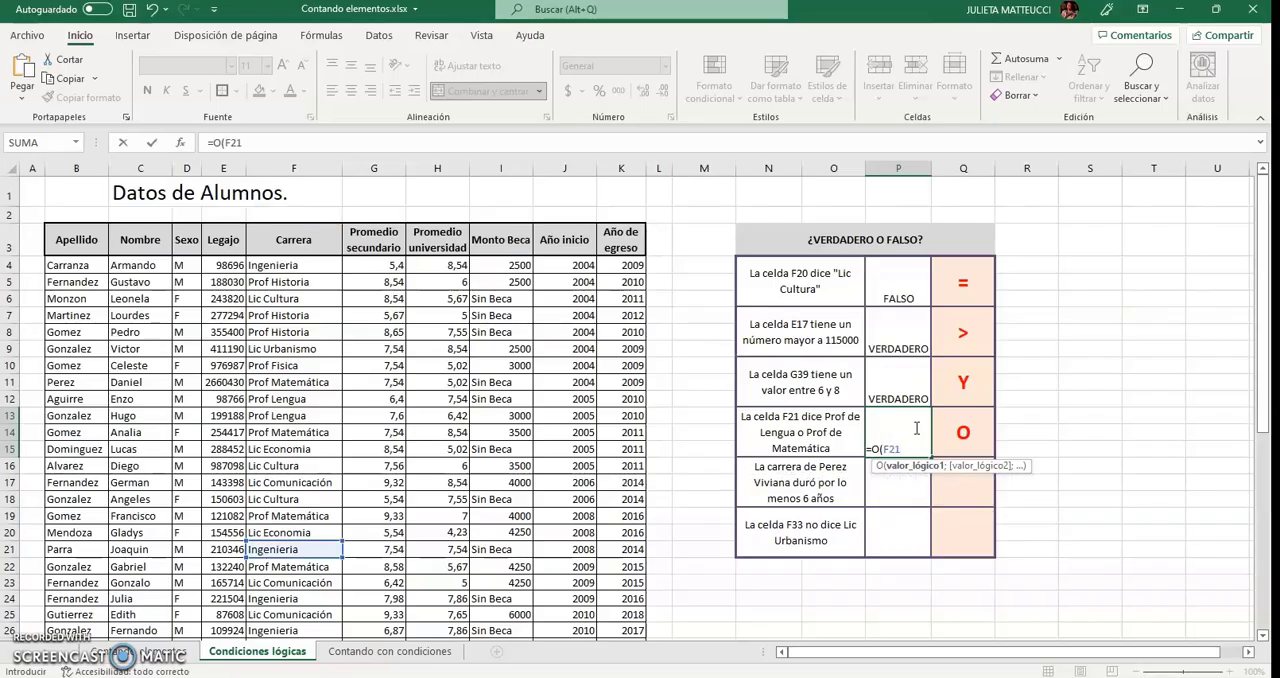
pyautogui.write('="Pro')
pyautogui.write('f Lengua')
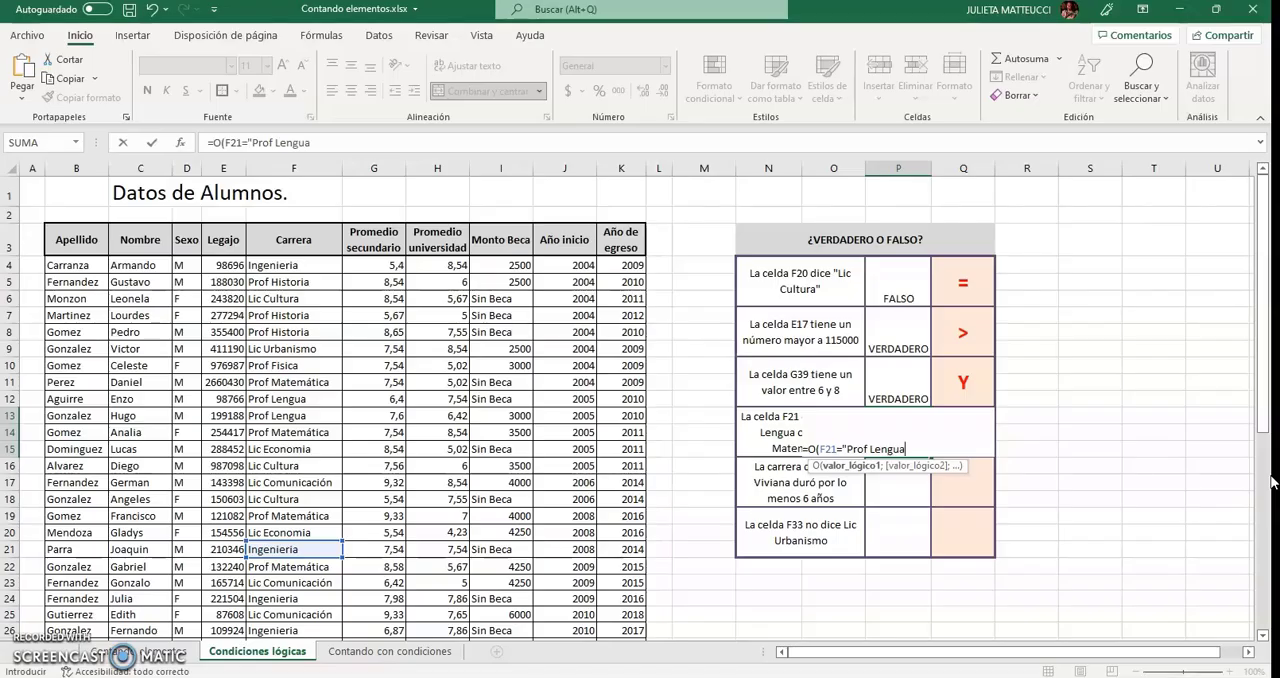
pyautogui.write('";')
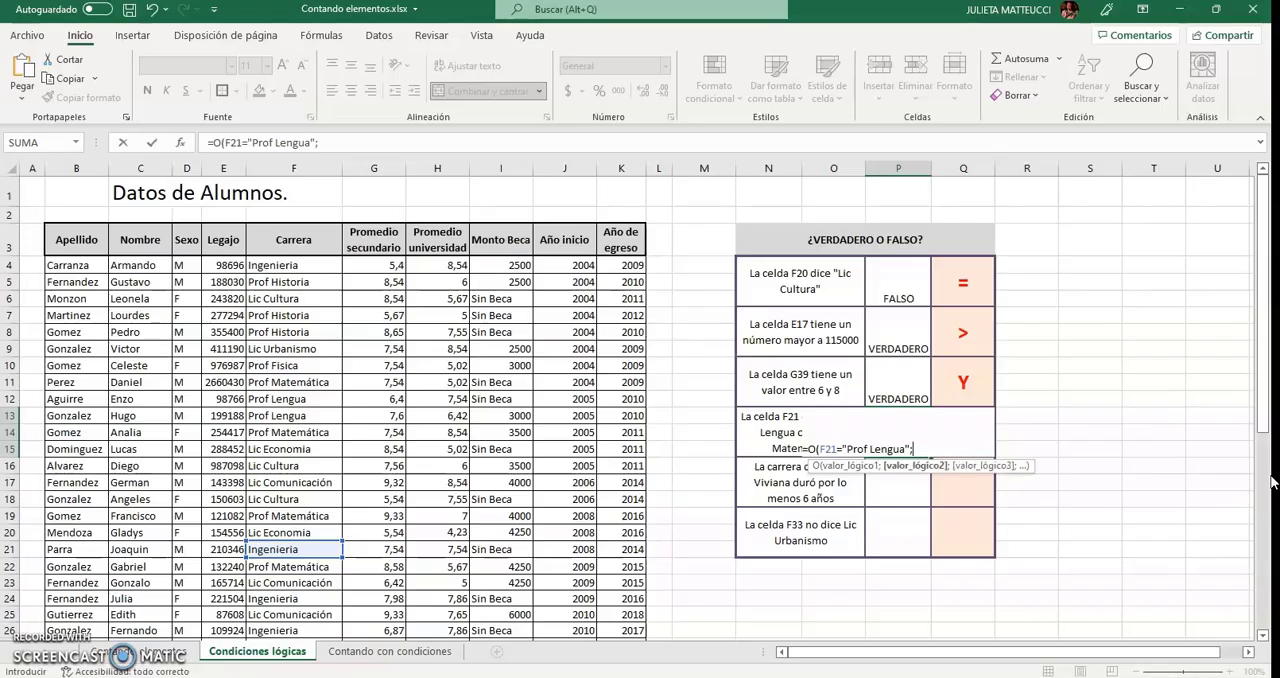
pyautogui.write('F21')
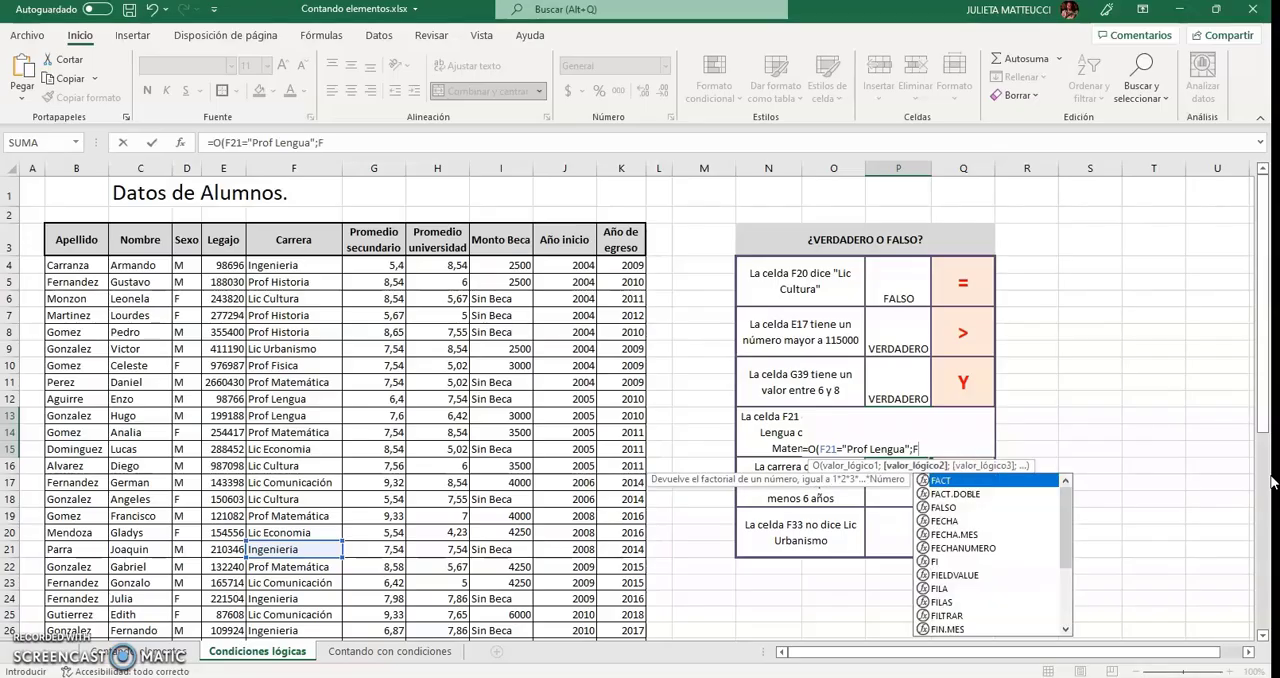
pyautogui.write('=')
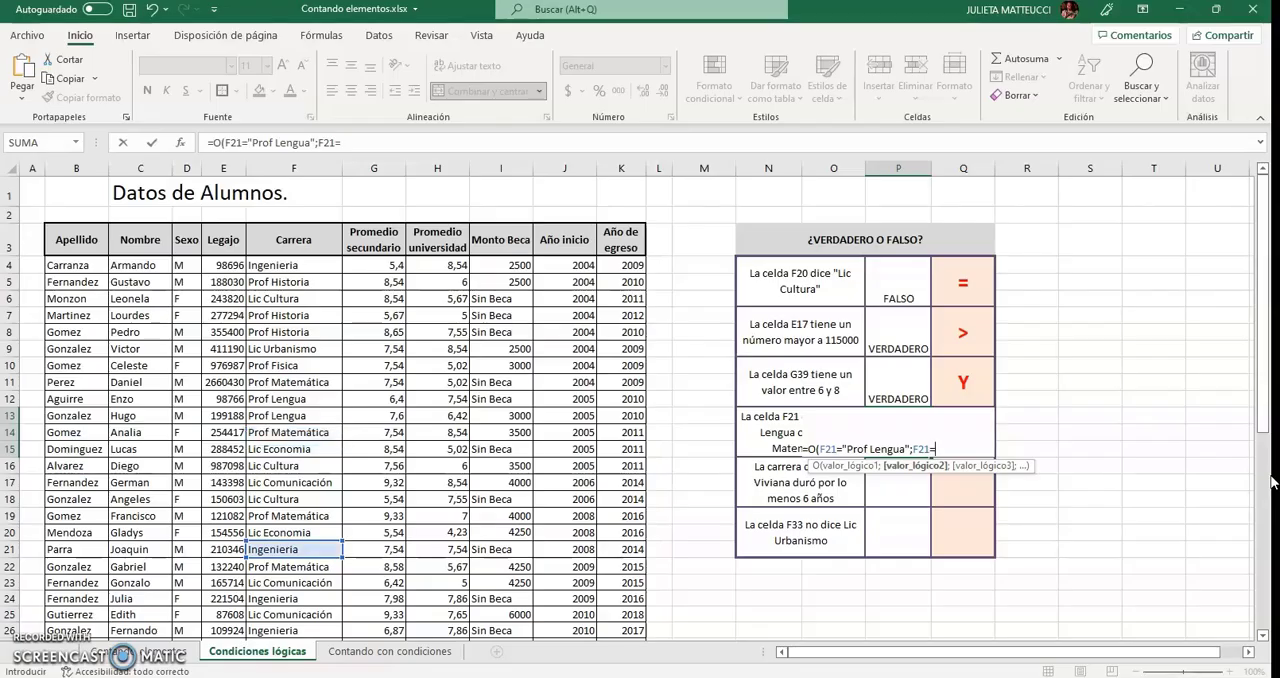
pyautogui.write('"')
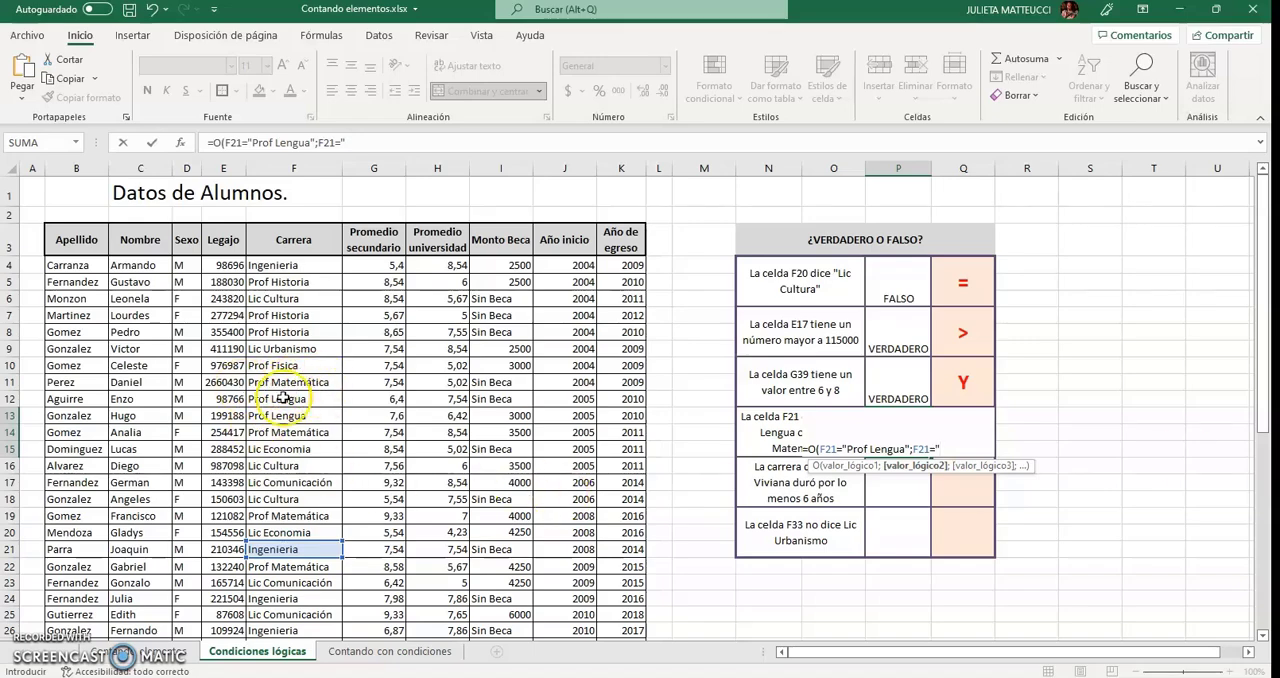
# Complete the P13 formula with the second condition F21="Prof Matemática", and check it against the career in cell F21.
pyautogui.write('P')
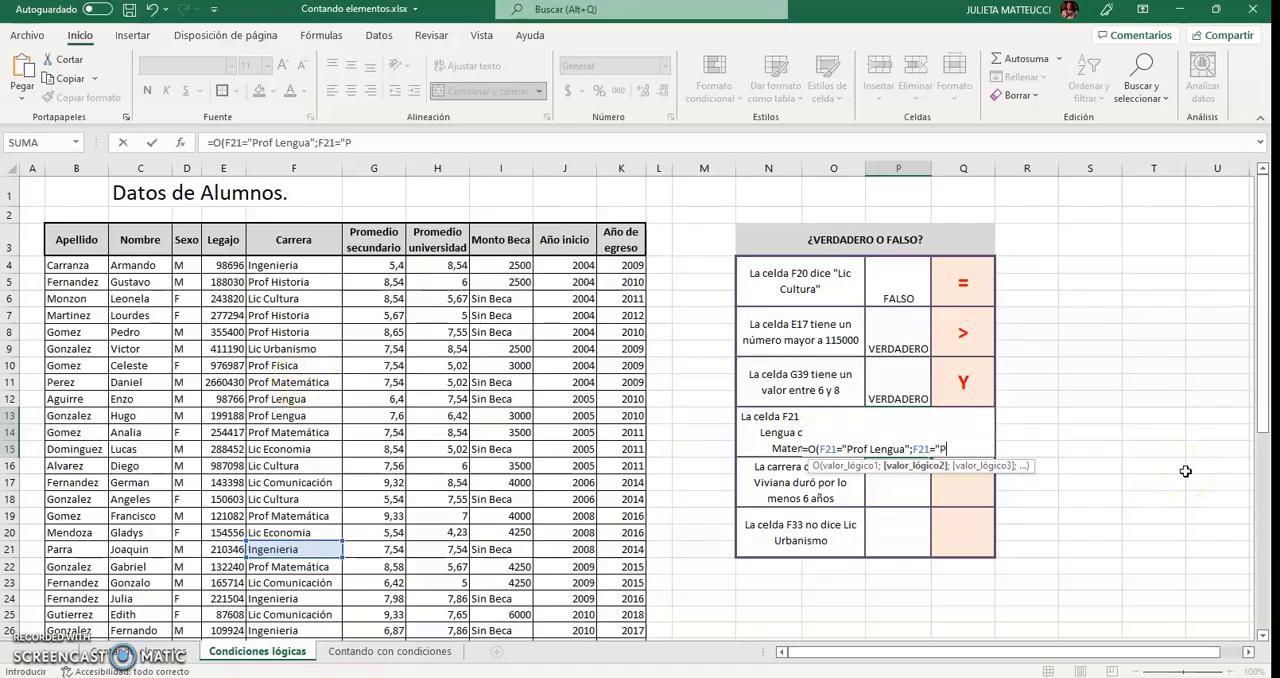
pyautogui.write('rof Matem')
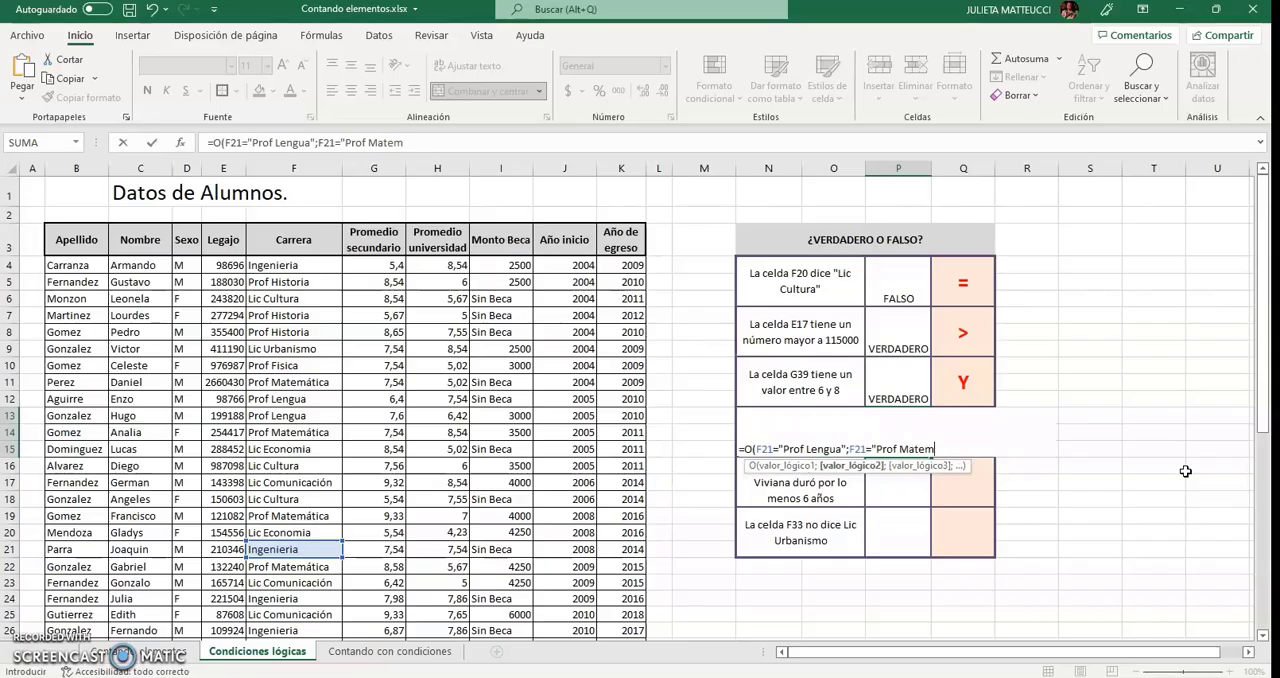
pyautogui.write('ática")')
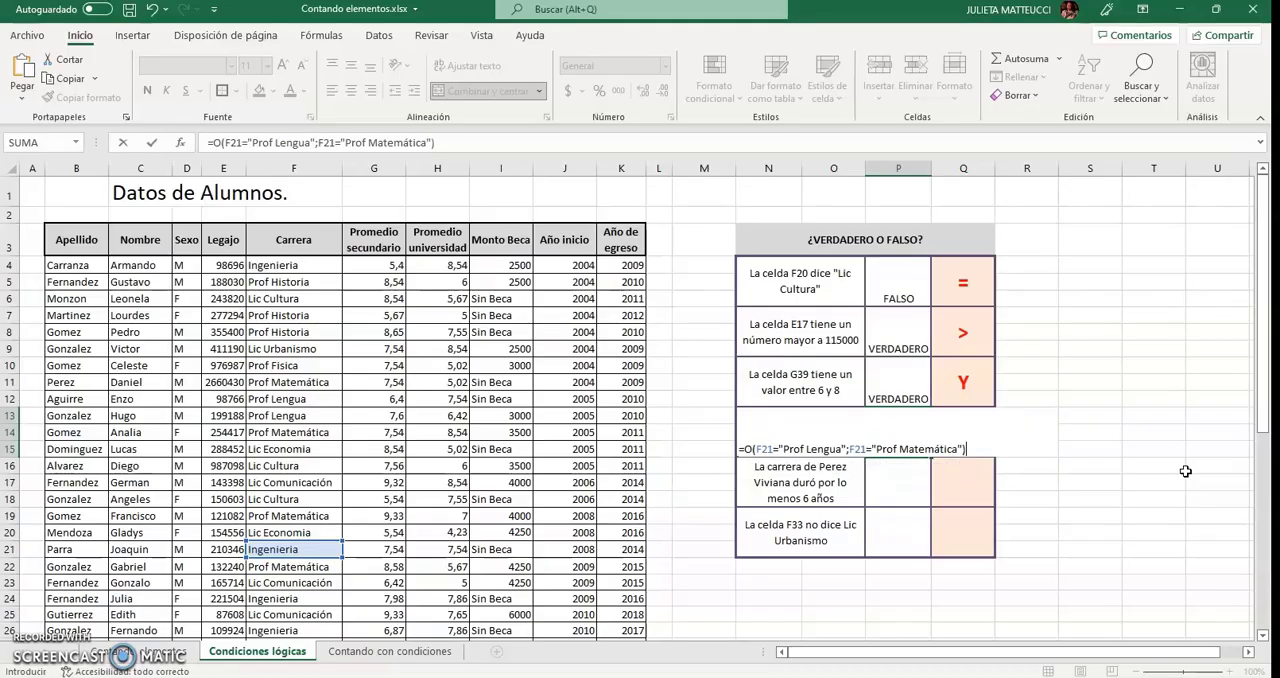
pyautogui.press('Return')
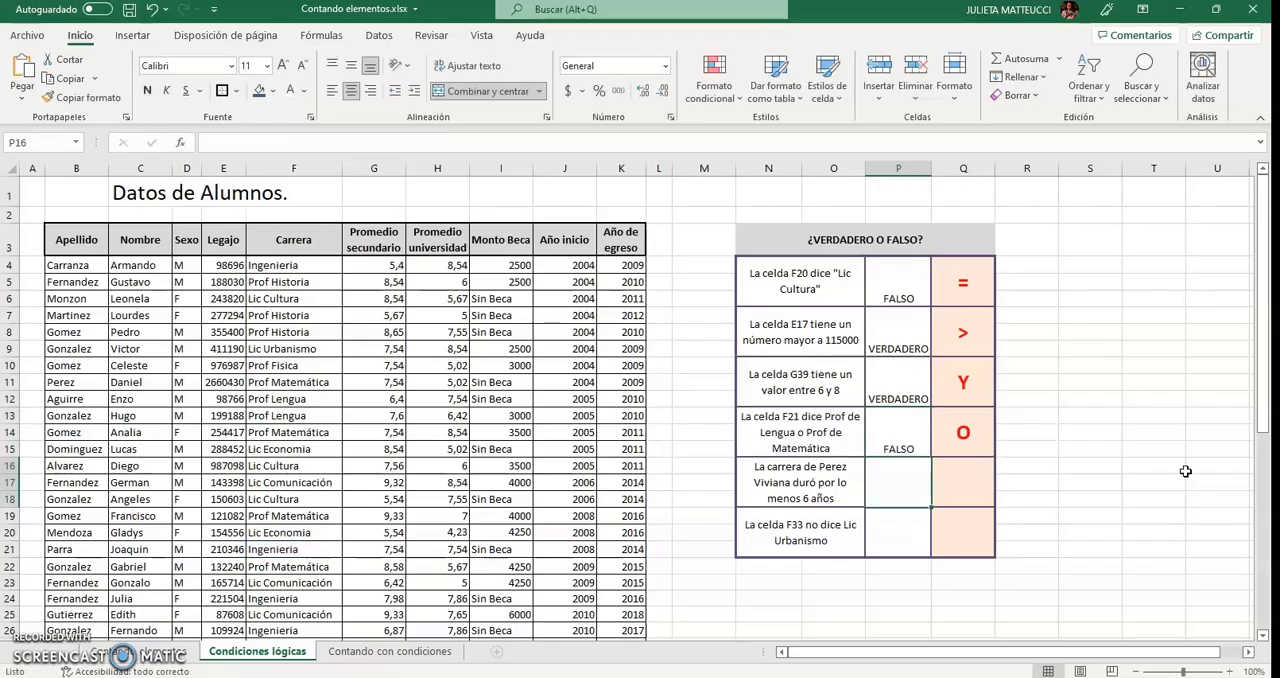
pyautogui.click(899, 440)
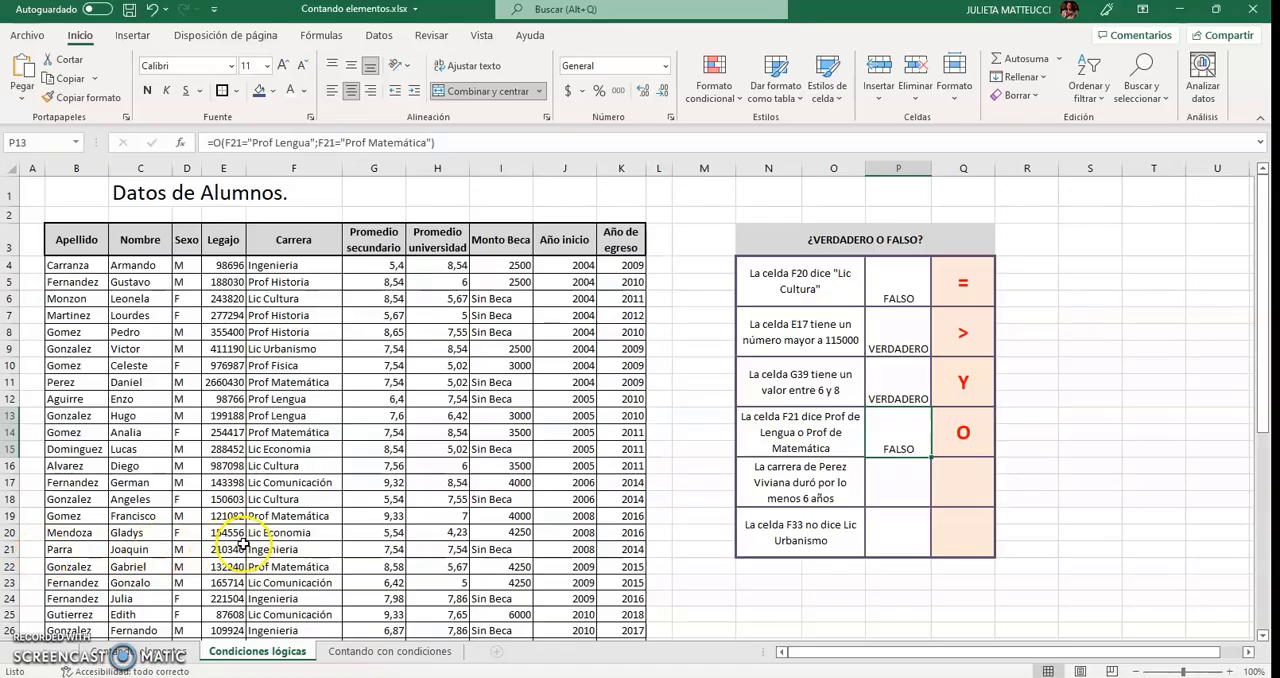
pyautogui.click(273, 543)
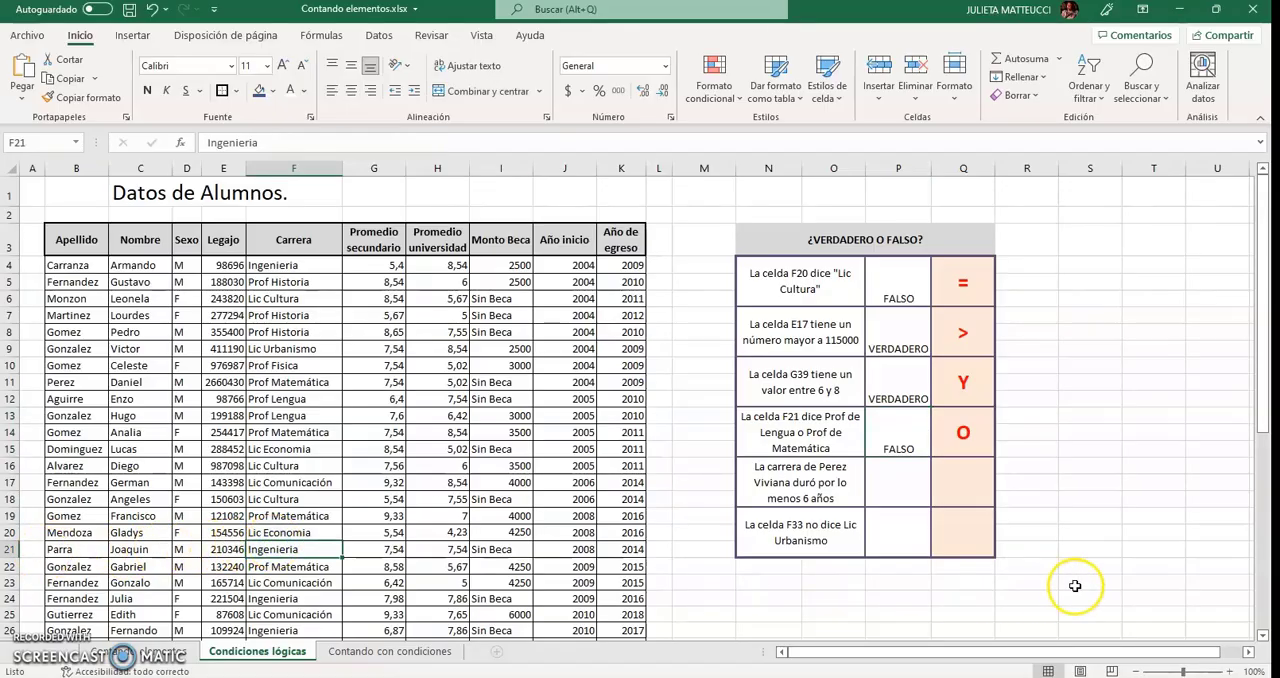
# Find the row of the student named in the fifth statement and examine that student's Año inicio and Año de egreso.
pyautogui.click(893, 482)
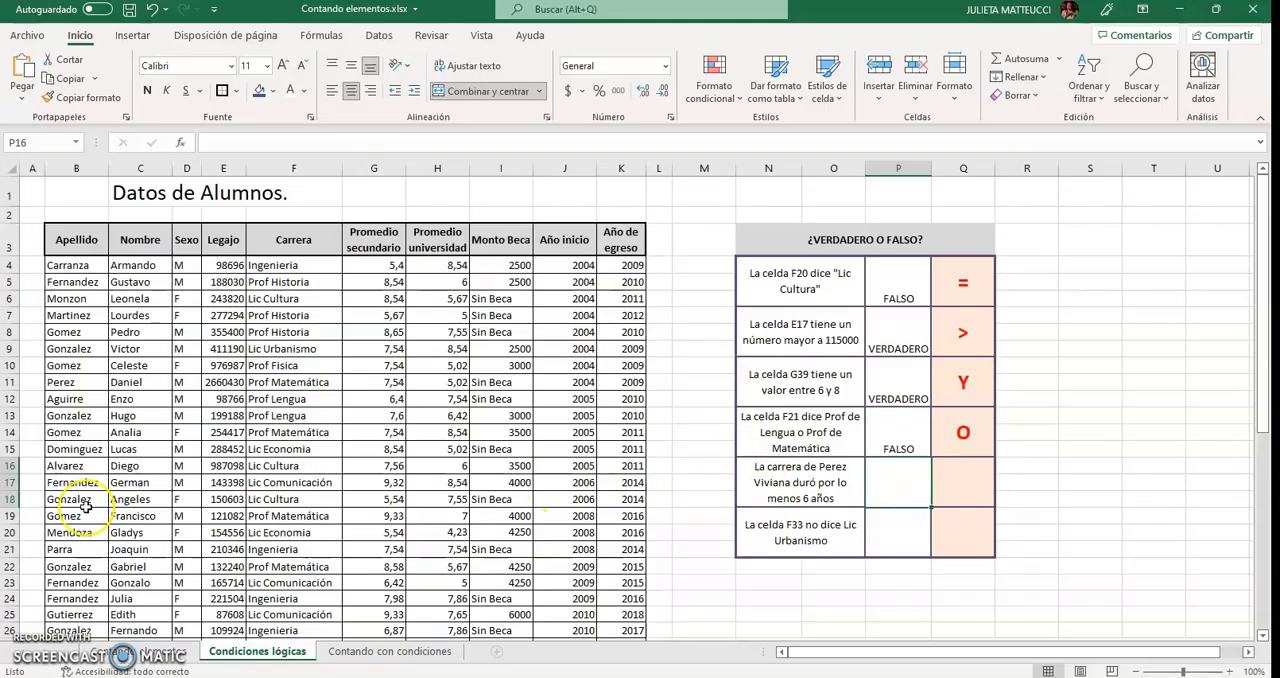
pyautogui.click(84, 382)
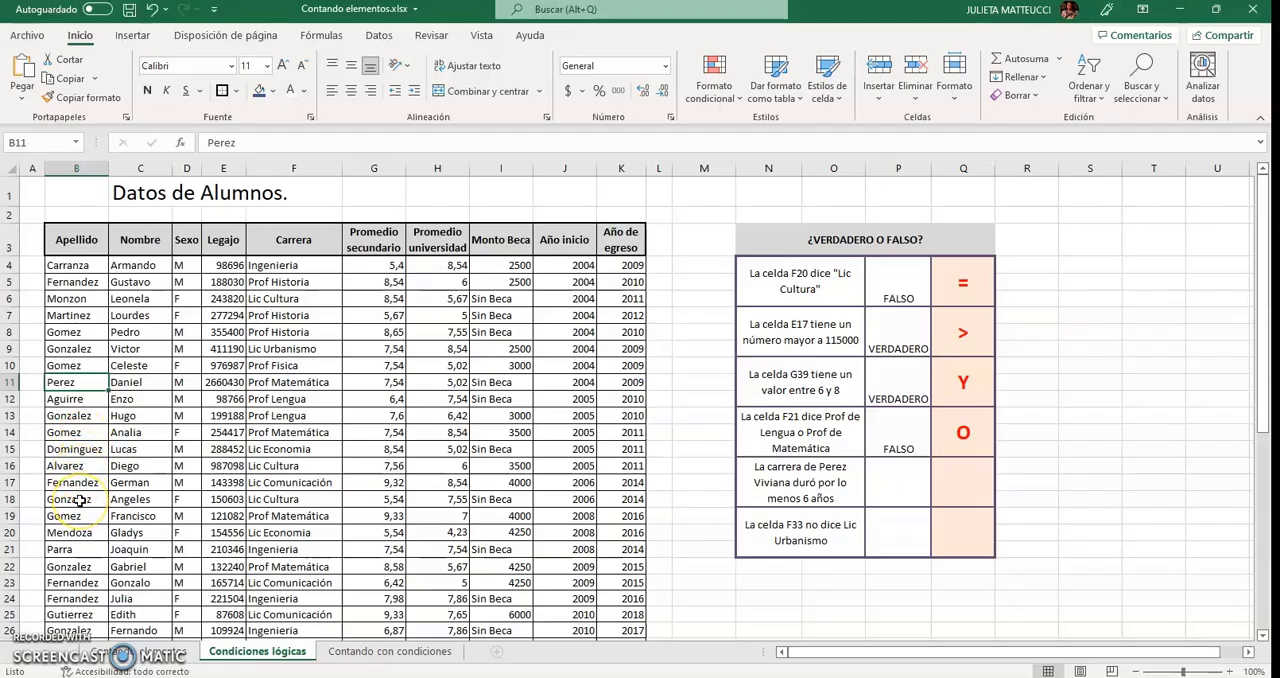
pyautogui.scroll(-1, 79, 500)
pyautogui.scroll(-1, 79, 500)
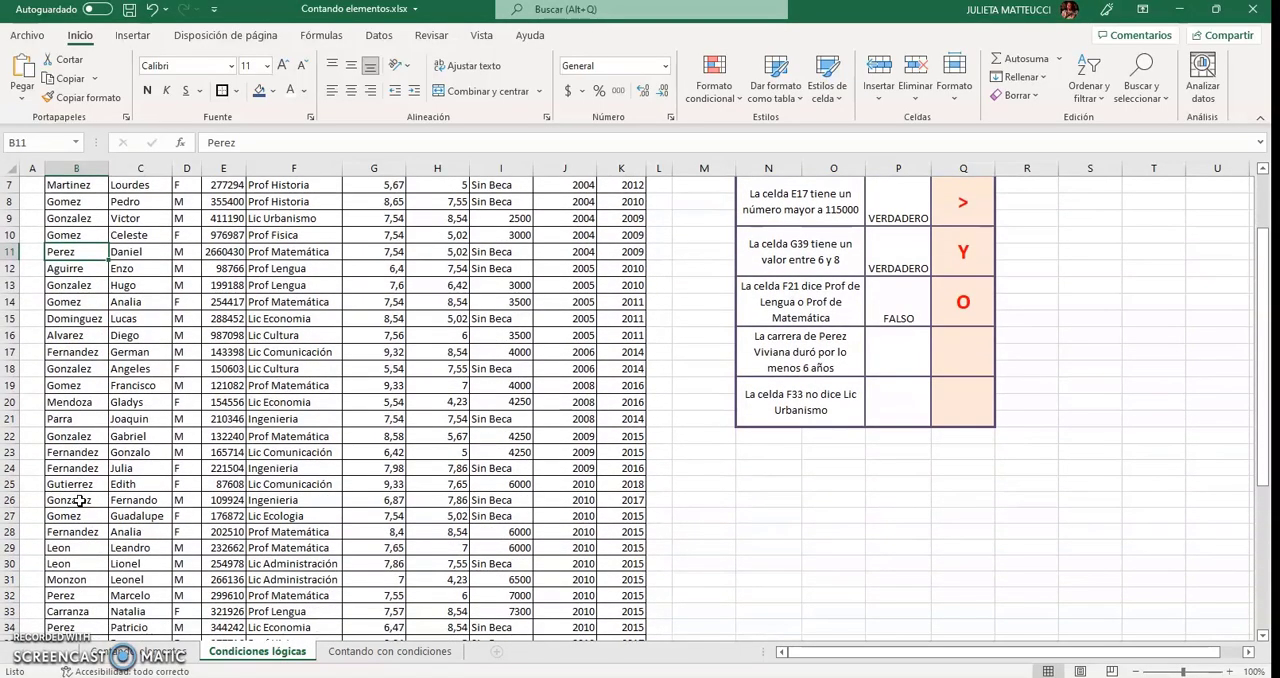
pyautogui.click(100, 595)
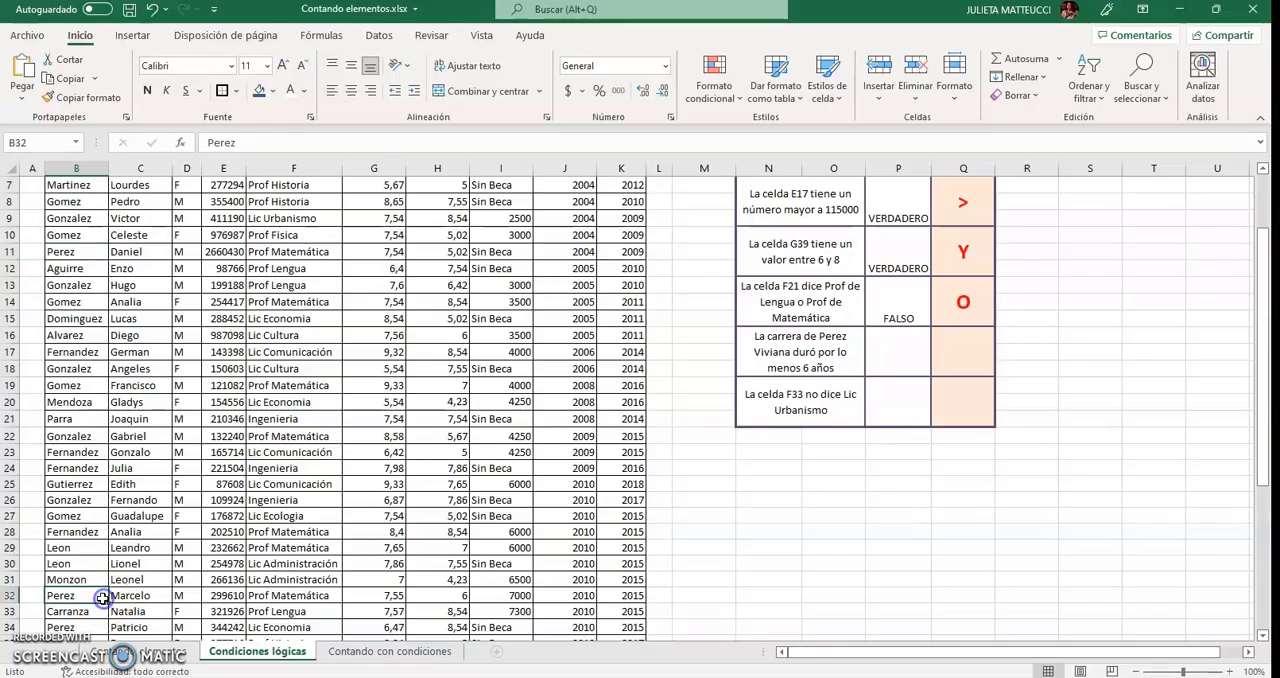
pyautogui.scroll(-1, 102, 598)
pyautogui.click(96, 577)
pyautogui.scroll(-1, 88, 570)
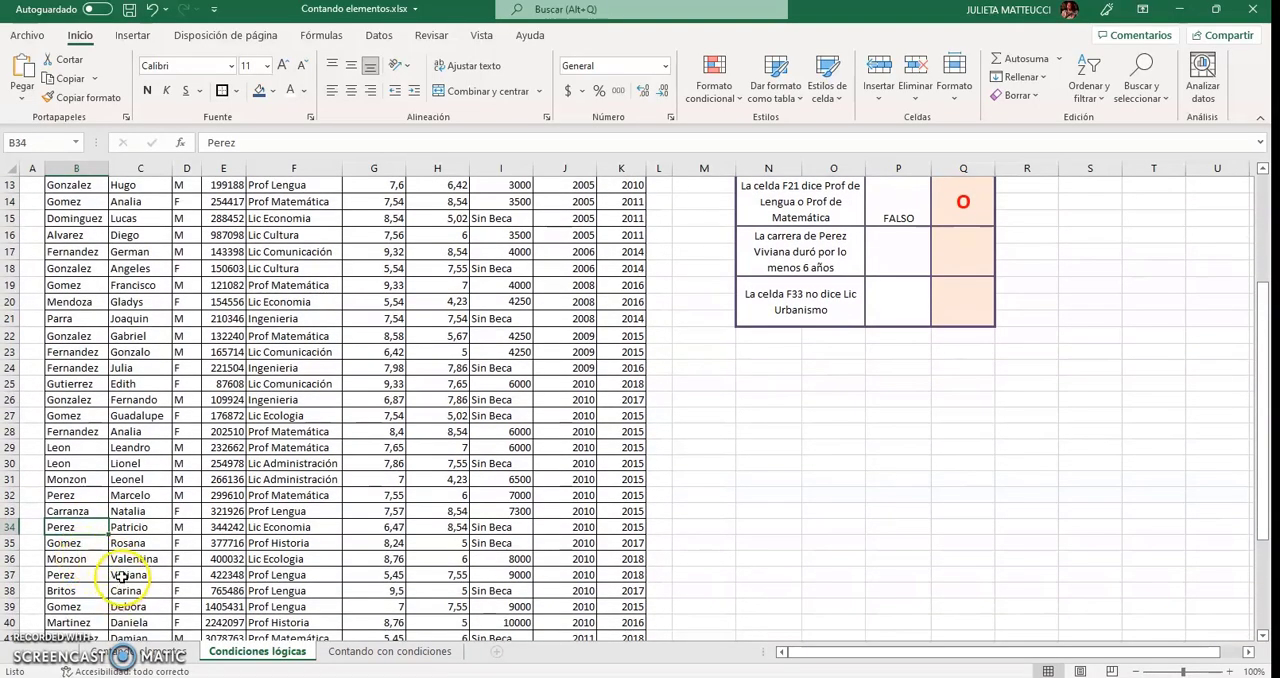
pyautogui.moveTo(118, 575); pyautogui.dragTo(107, 575)
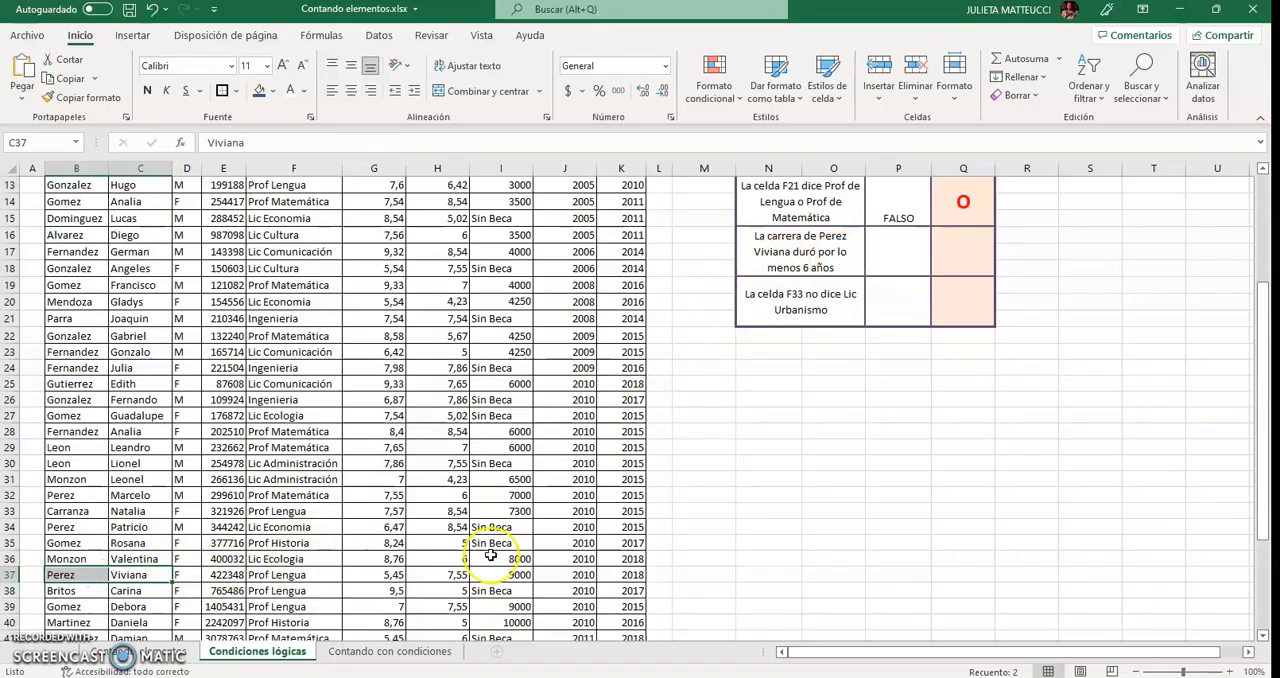
pyautogui.moveTo(641, 573); pyautogui.dragTo(566, 572)
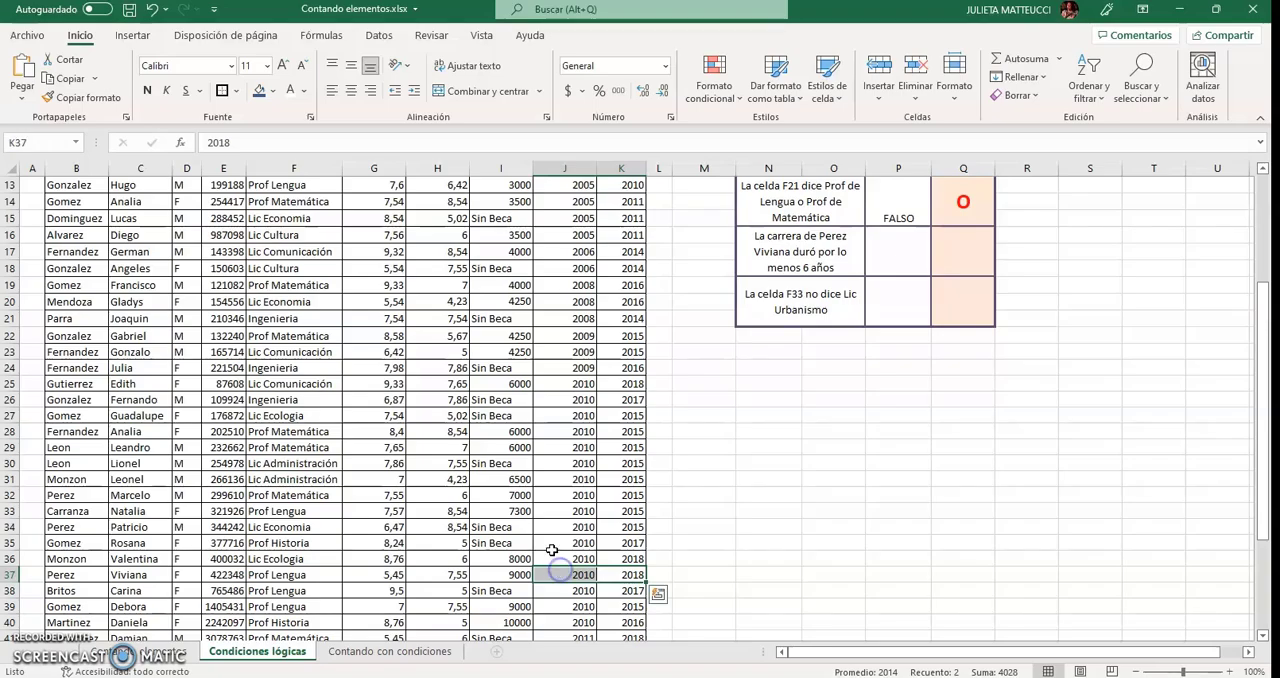
pyautogui.scroll(4, 545, 540)
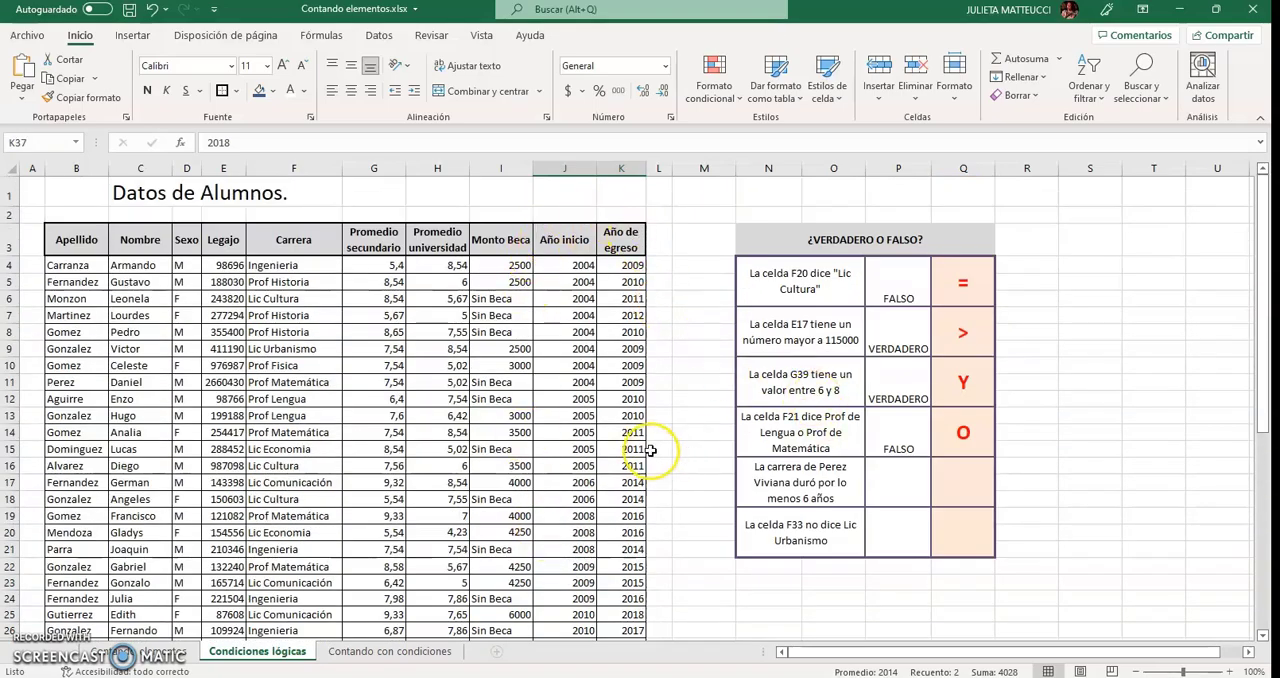
pyautogui.scroll(-4, 648, 451)
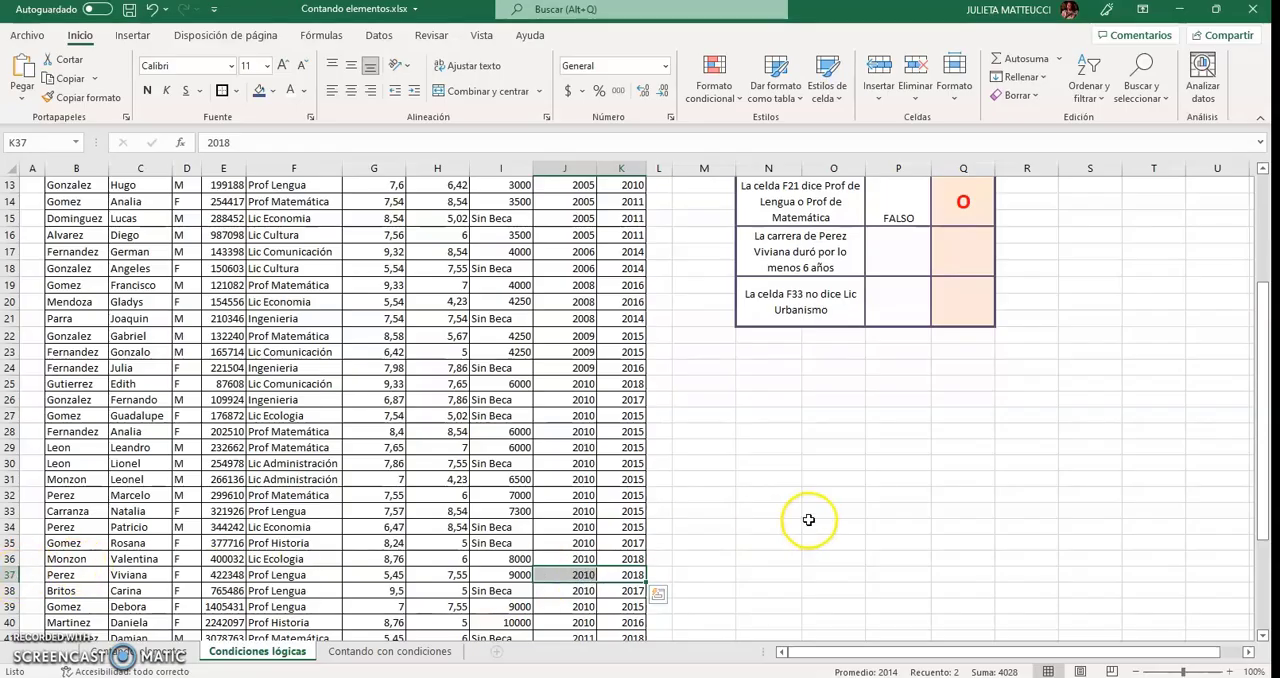
# Test the at-least-6-years statement by entering =(K37-J37)>=6 in cell P16, and check the formula against the years in J37:K37.
pyautogui.click(902, 253)
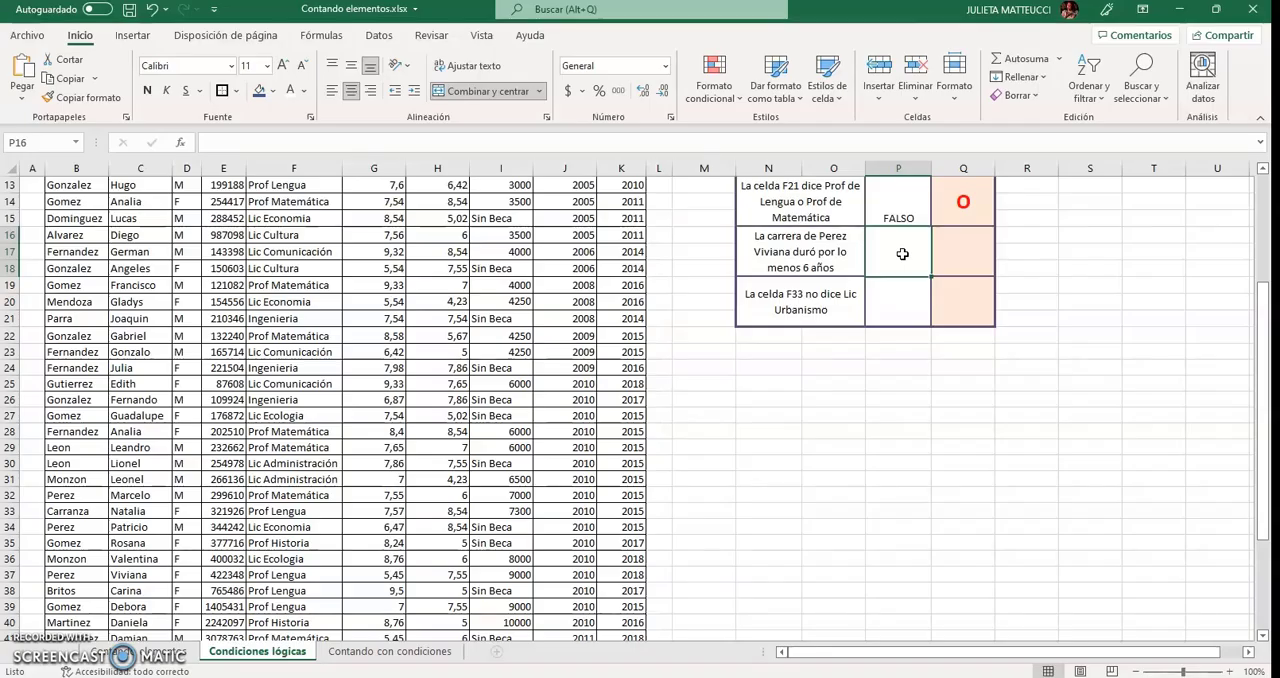
pyautogui.write('=')
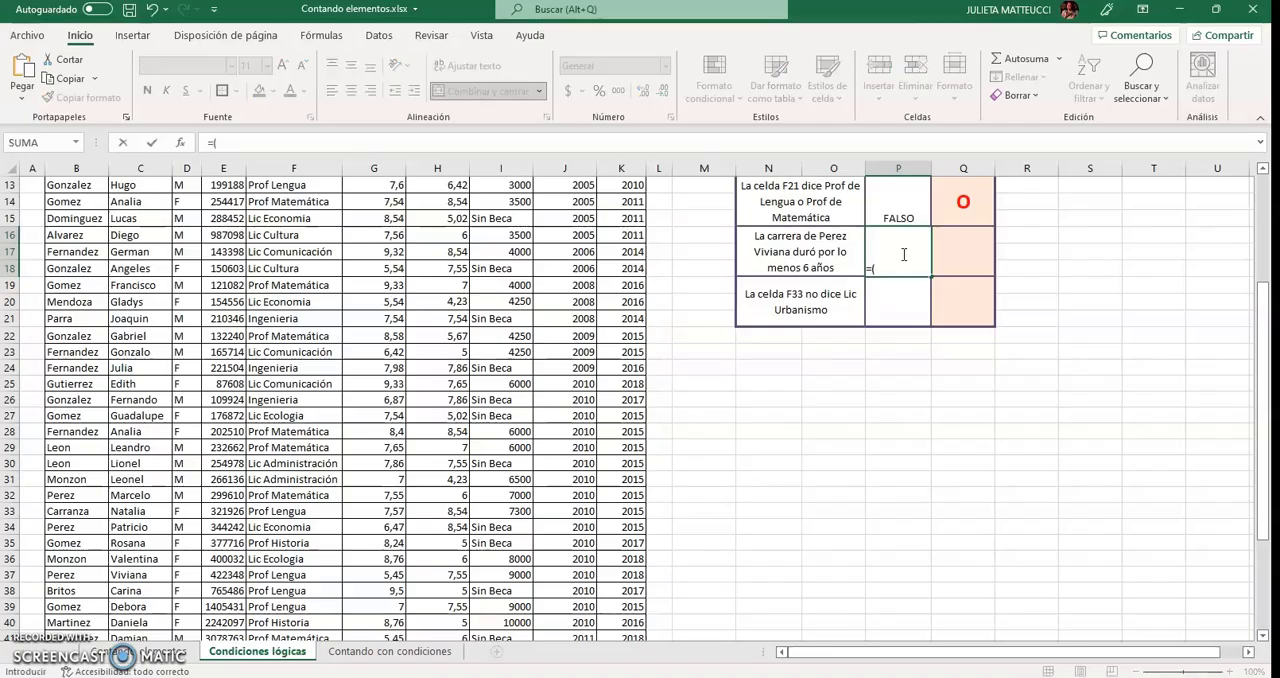
pyautogui.write('(')
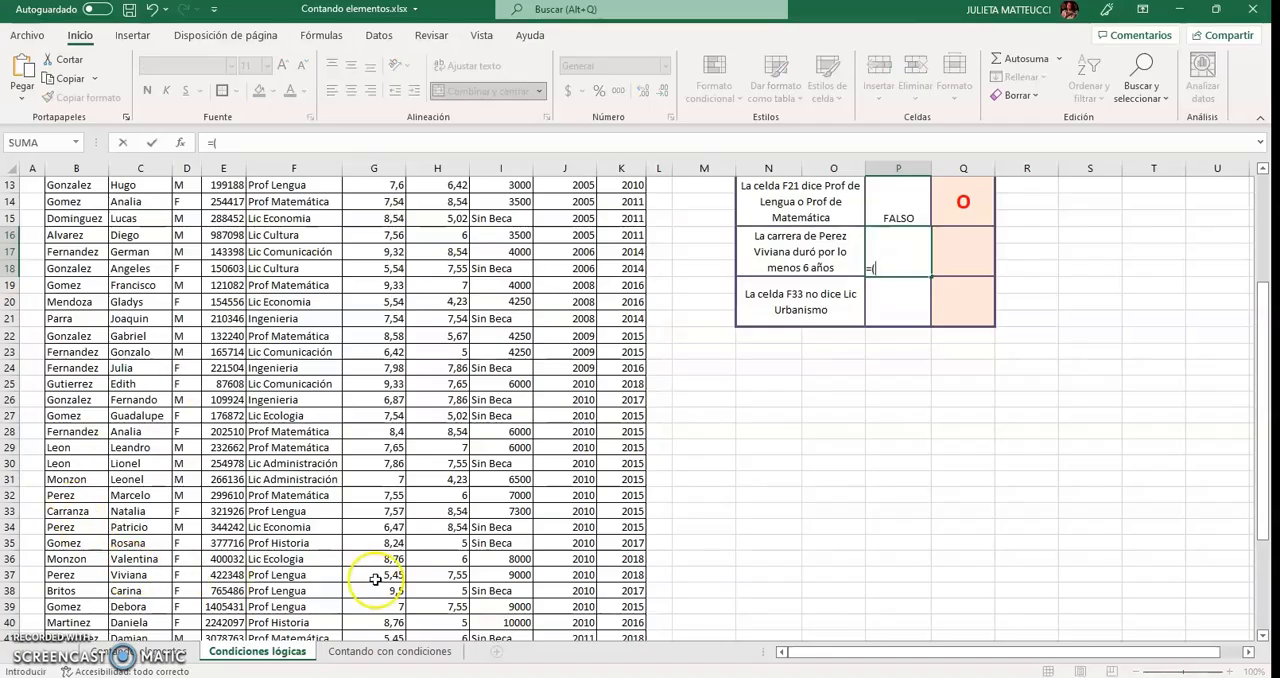
pyautogui.click(633, 577)
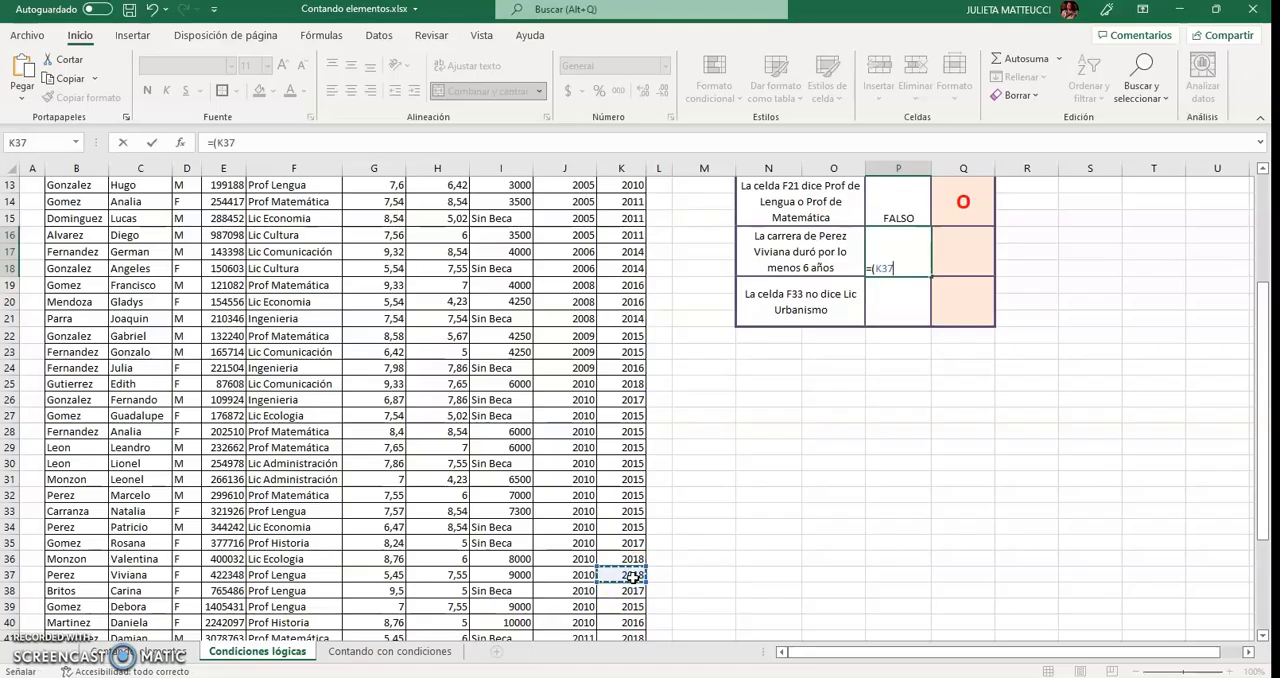
pyautogui.write('-')
pyautogui.click(562, 576)
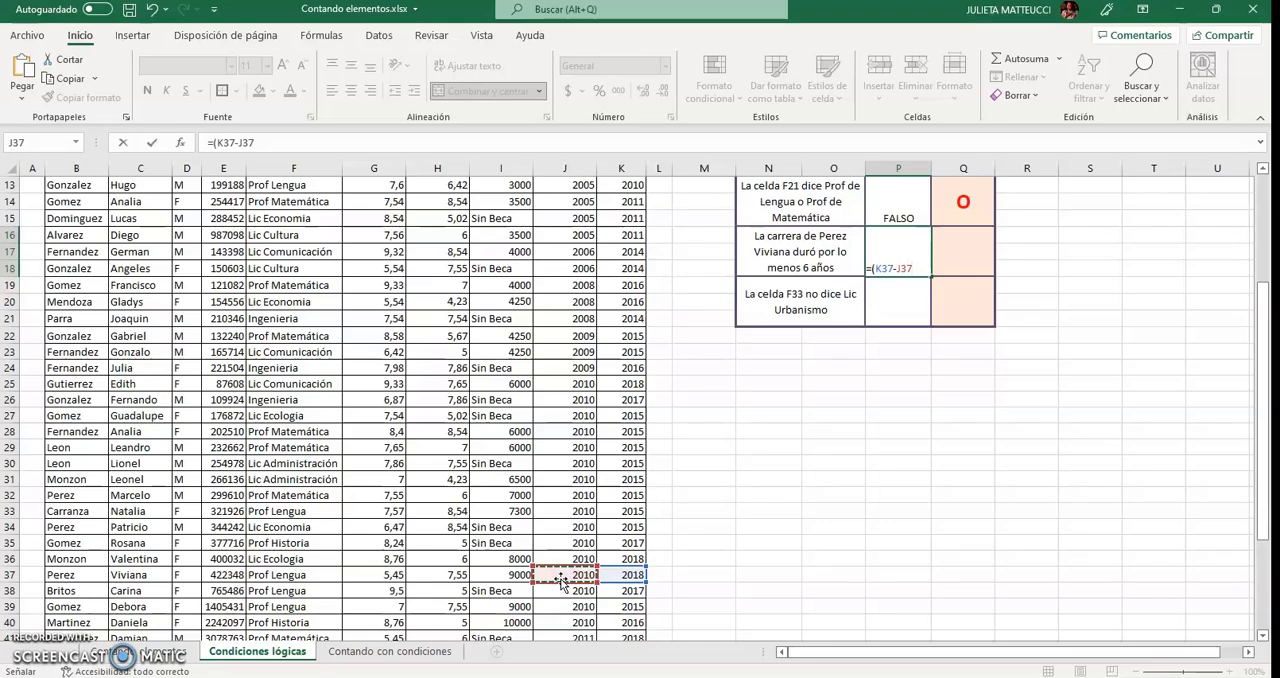
pyautogui.write(')')
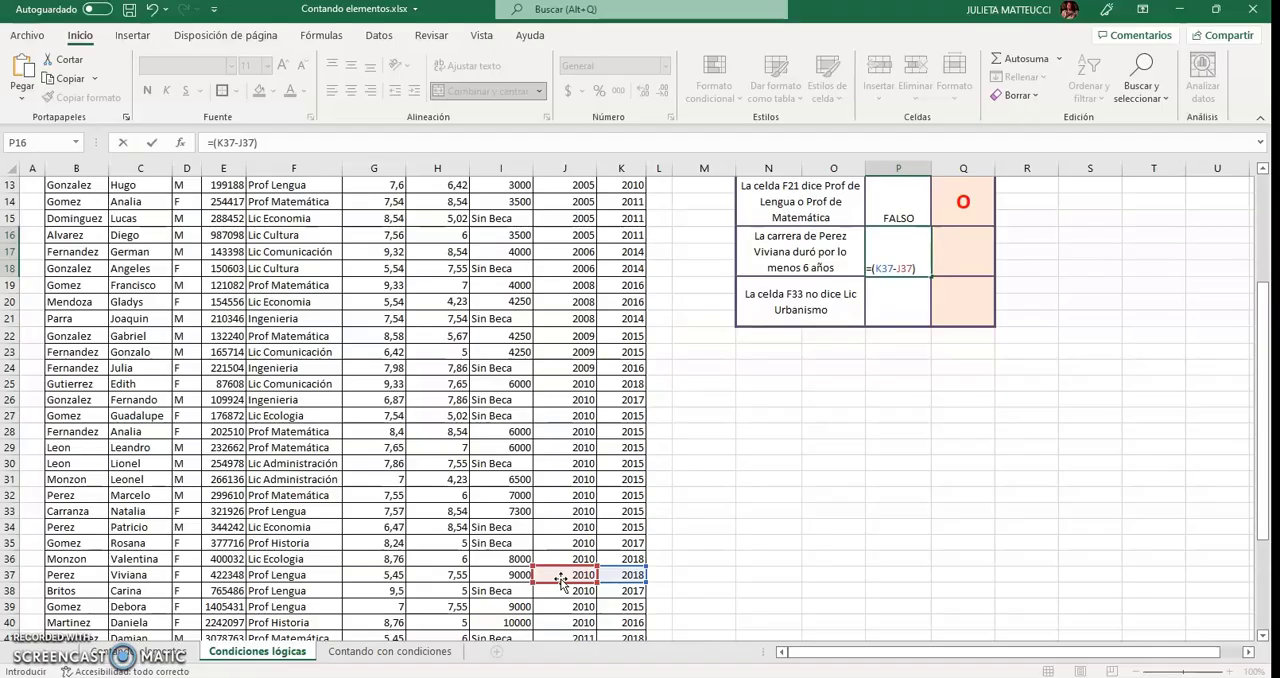
pyautogui.write('>=6')
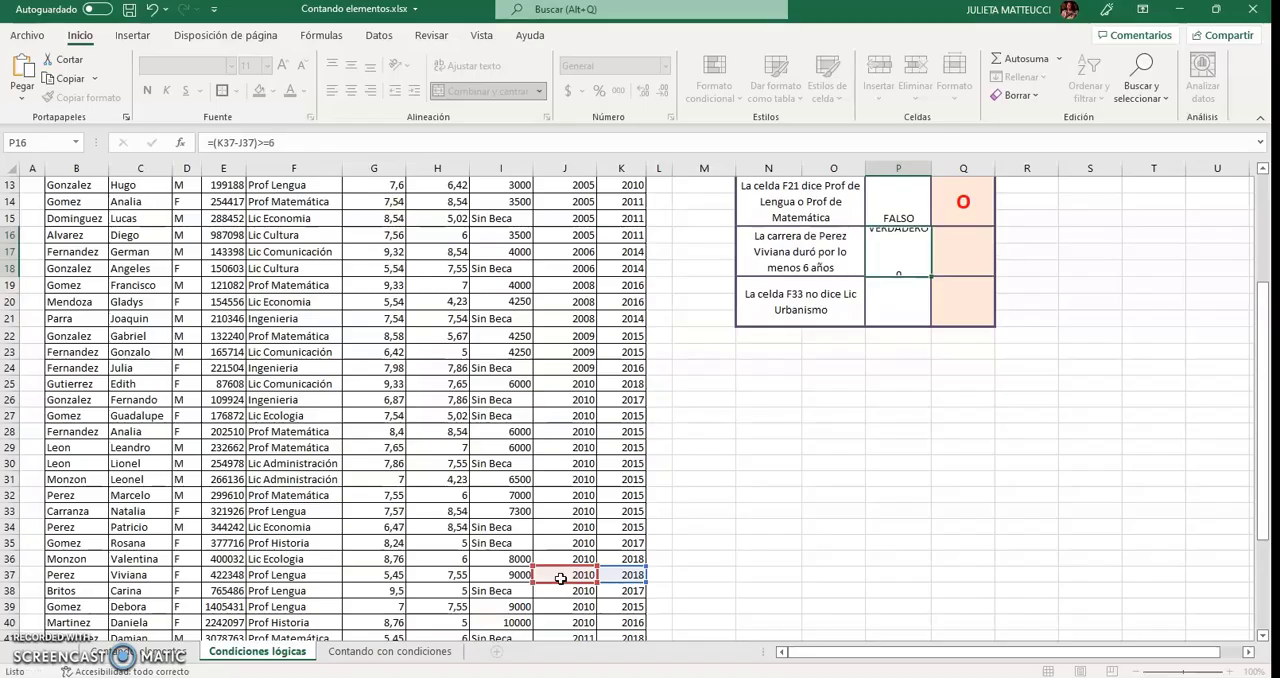
pyautogui.press('Return')
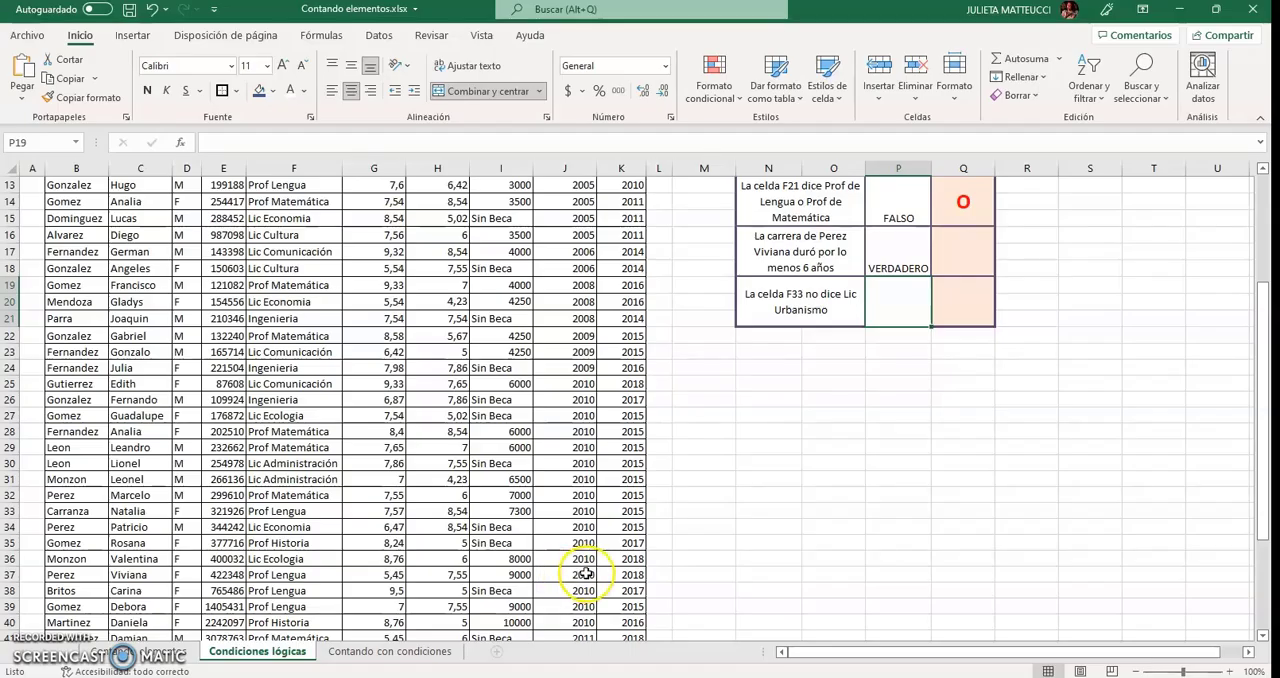
pyautogui.moveTo(565, 576); pyautogui.dragTo(608, 575)
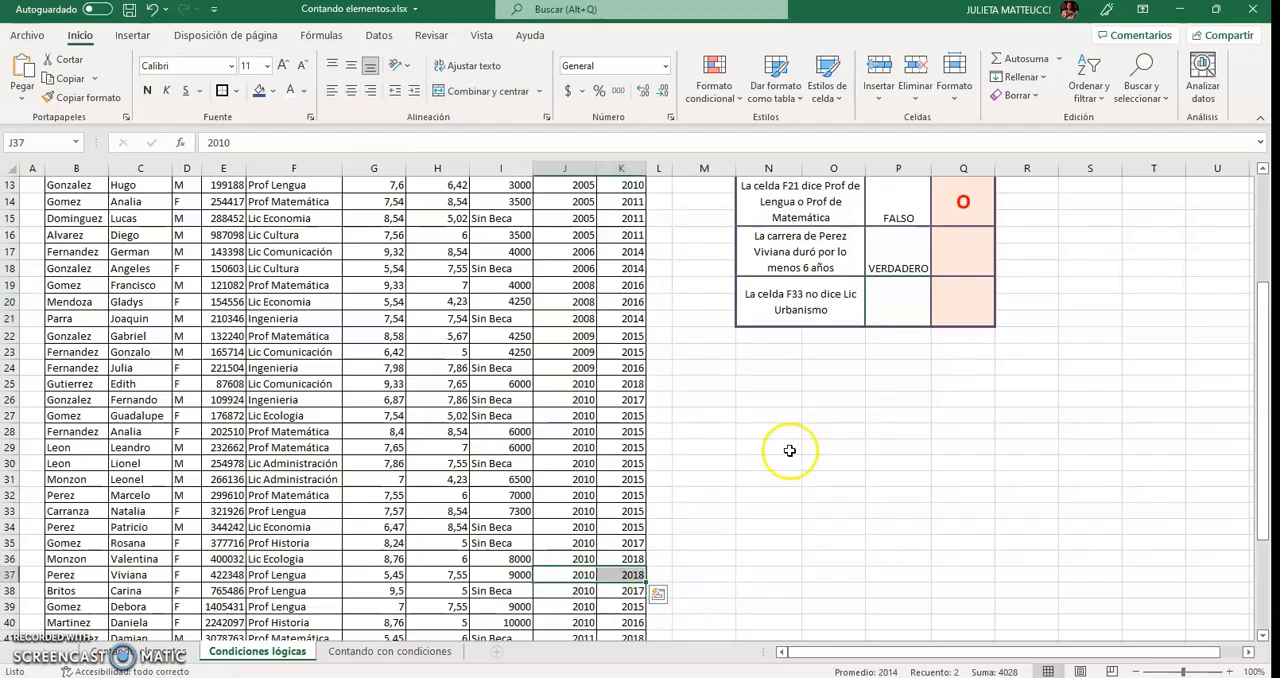
# Note the operator >= in cell Q16, beside the statement about the career lasting at least 6 years.
pyautogui.click(954, 250)
pyautogui.write('>=')
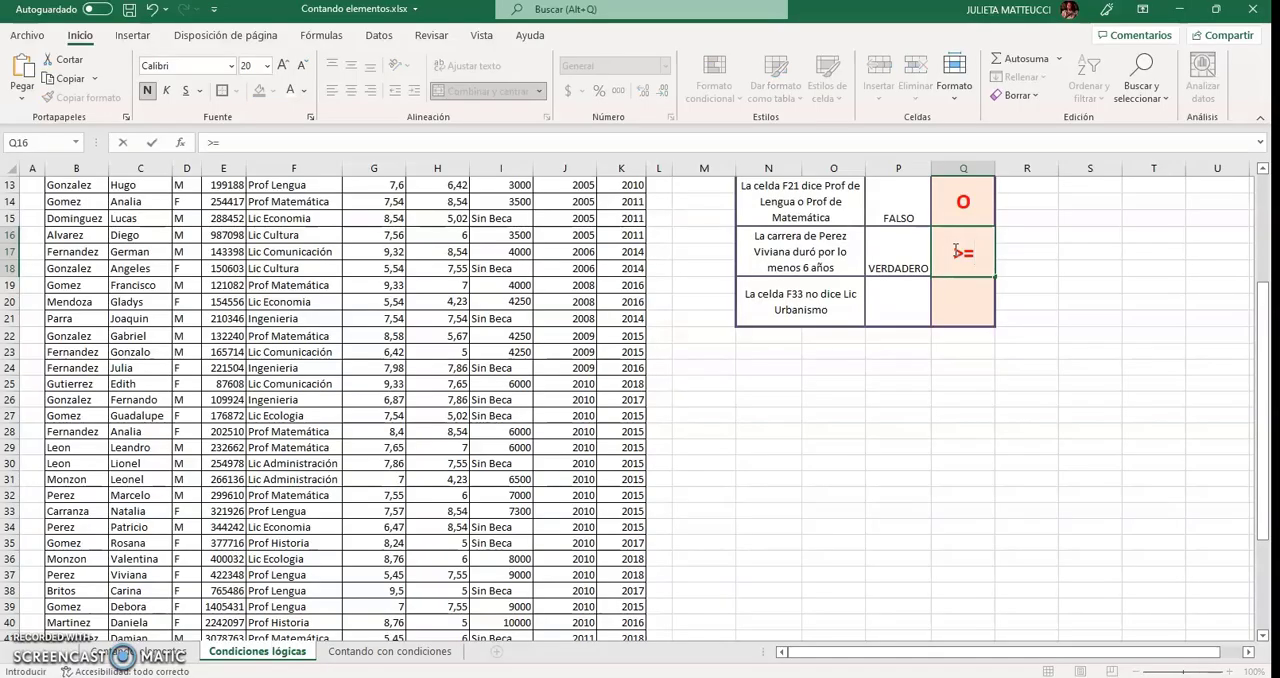
pyautogui.press('Return')
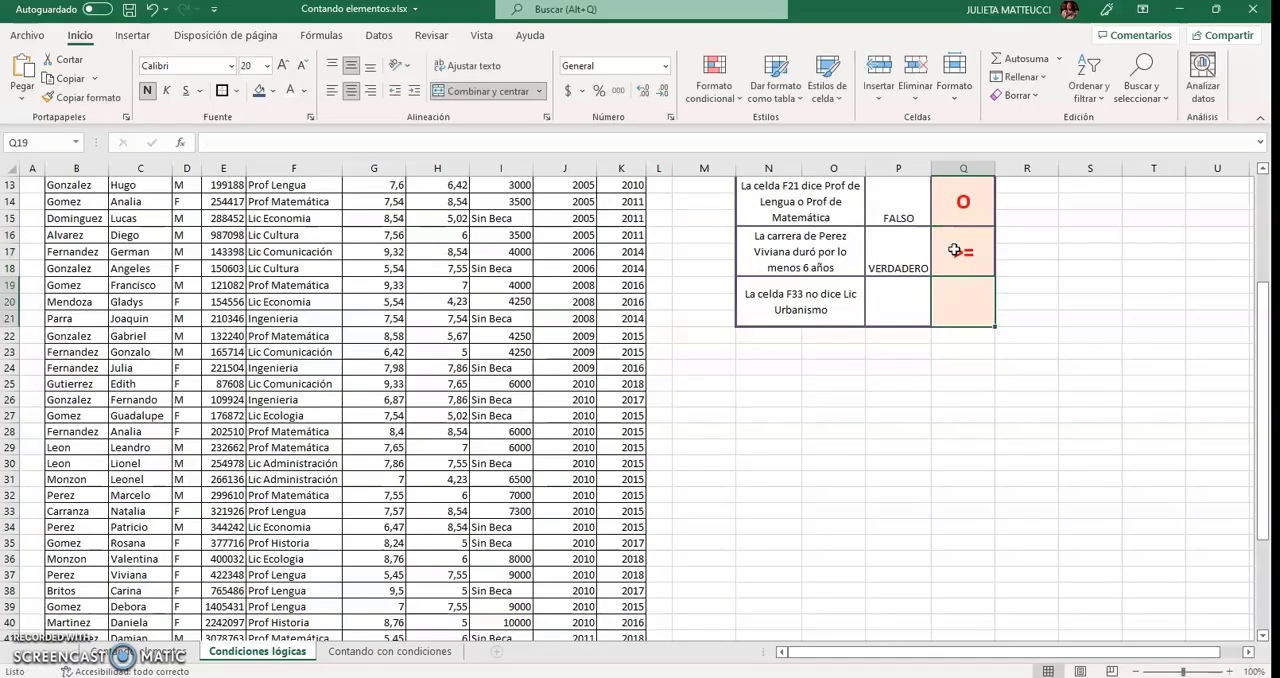
pyautogui.scroll(2, 1043, 347)
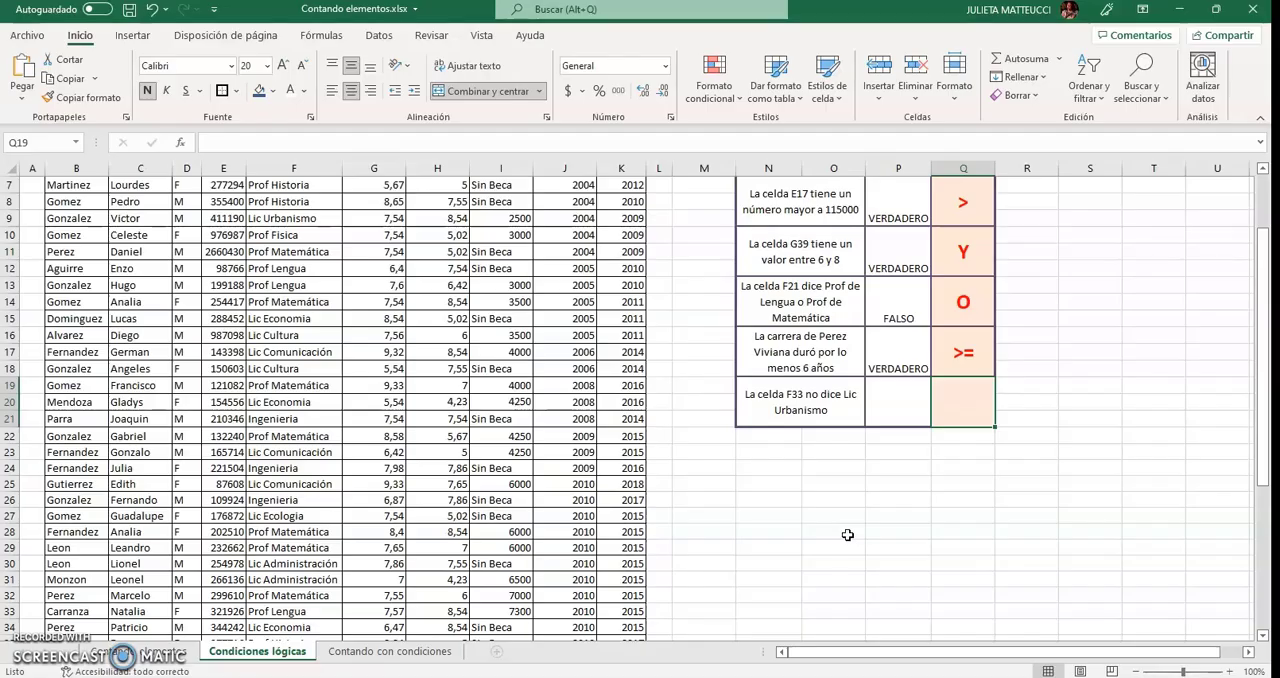
# Note the operator <> in cell Q19, beside the statement that cell F33 does not say Lic Urbanismo.
pyautogui.click(966, 411)
pyautogui.write('<')
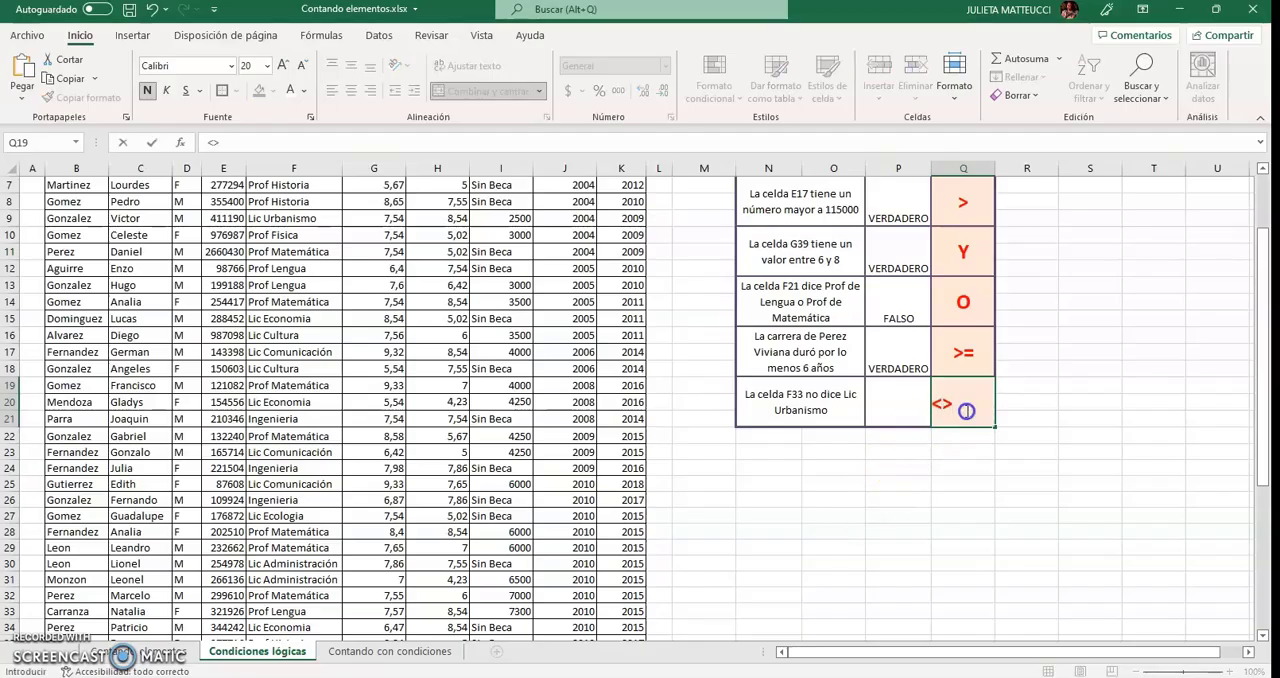
pyautogui.write('>')
pyautogui.press('Return')
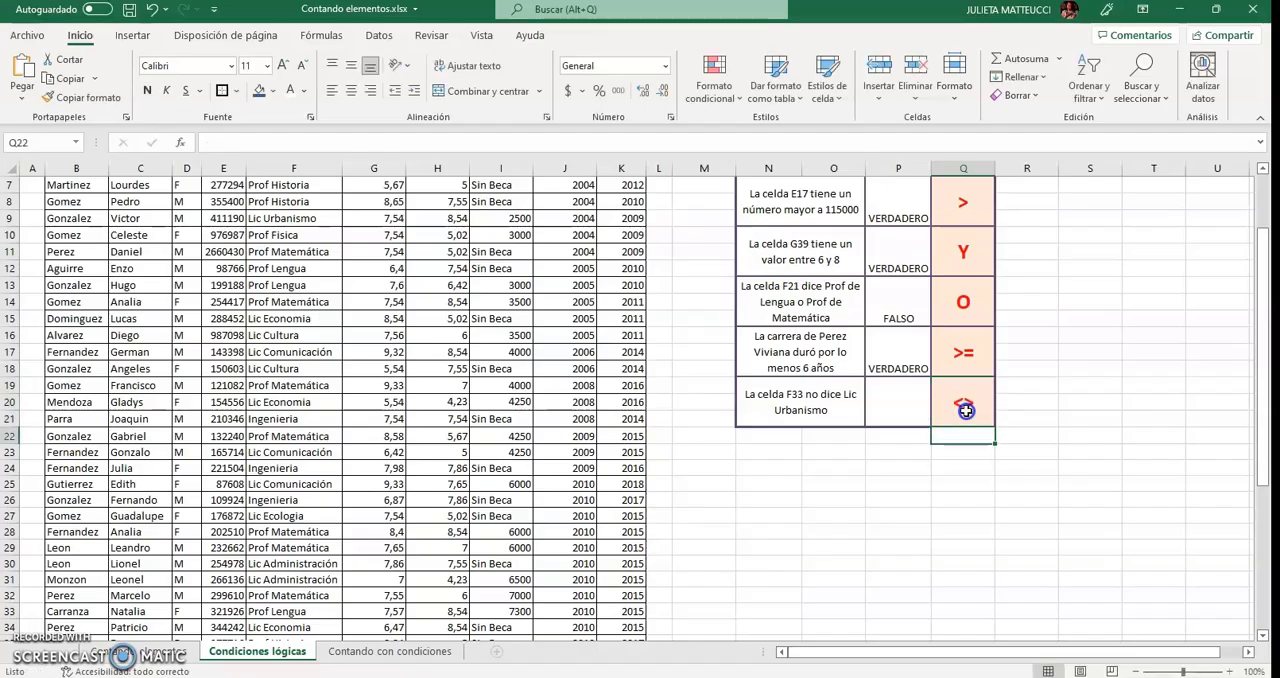
# Test the last statement by entering =F33<>"Lic Urbanismo" in cell P19, and check the formula against the career in cell F33.
pyautogui.click(890, 410)
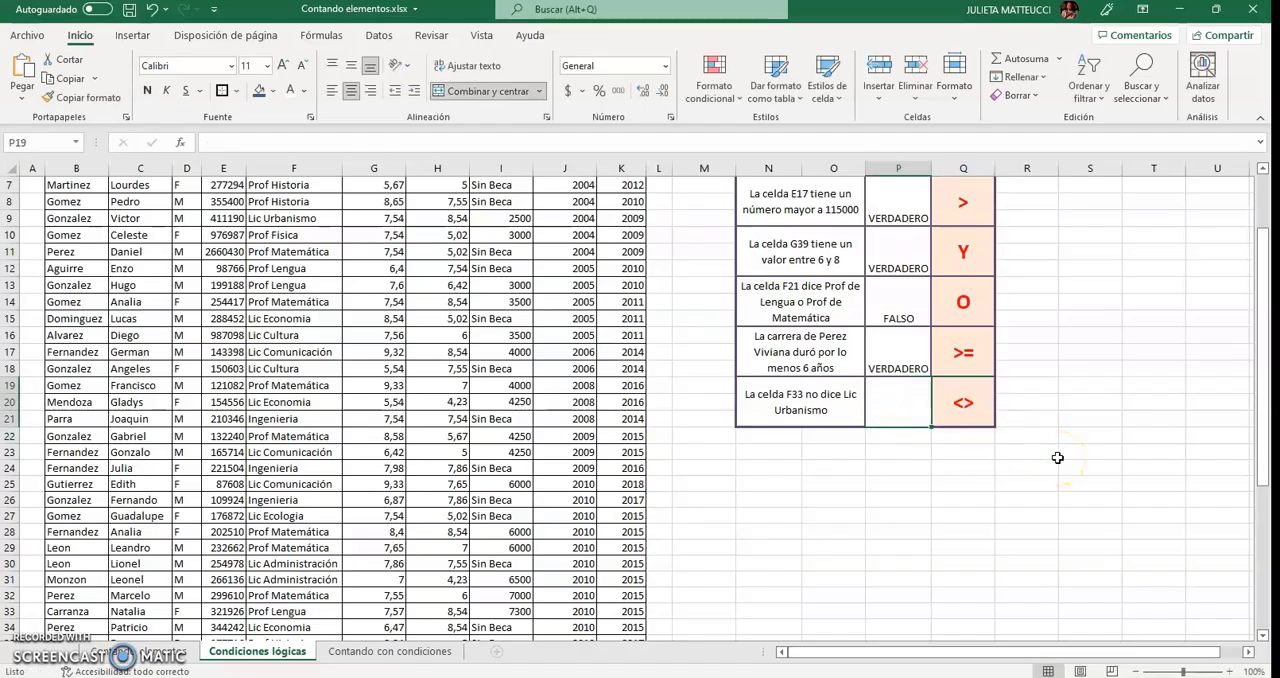
pyautogui.write('=F33<>"')
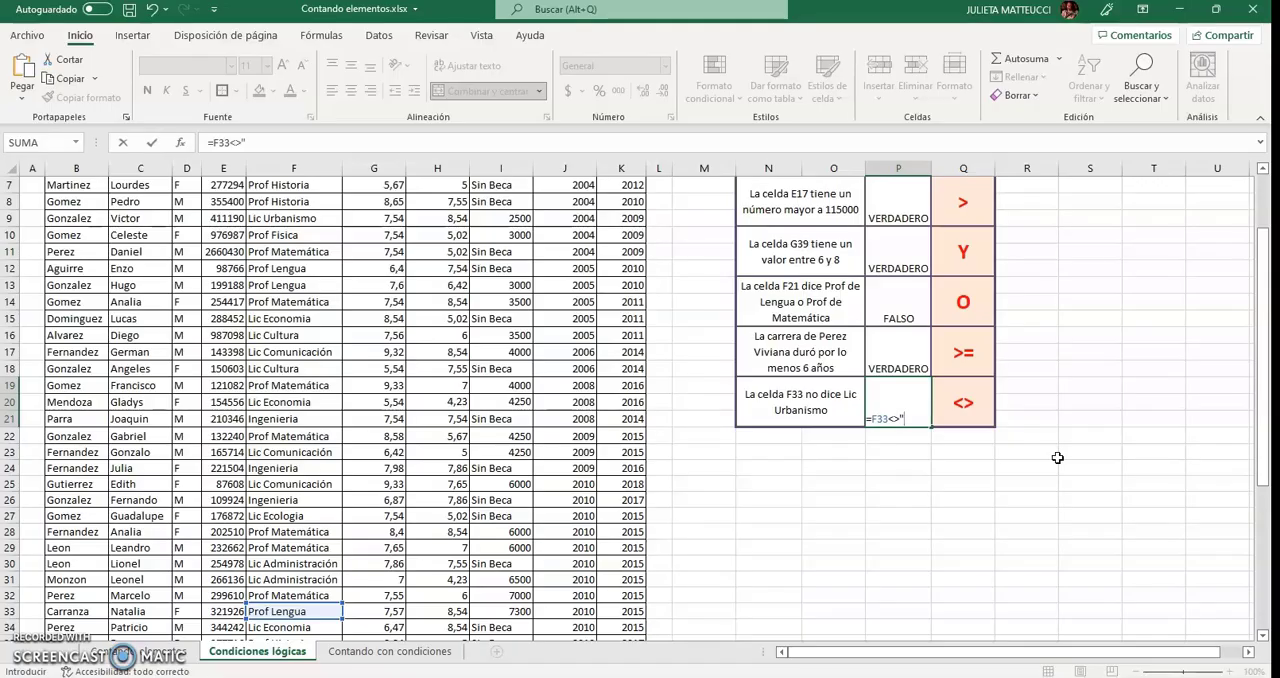
pyautogui.write('Lic Urbanismo')
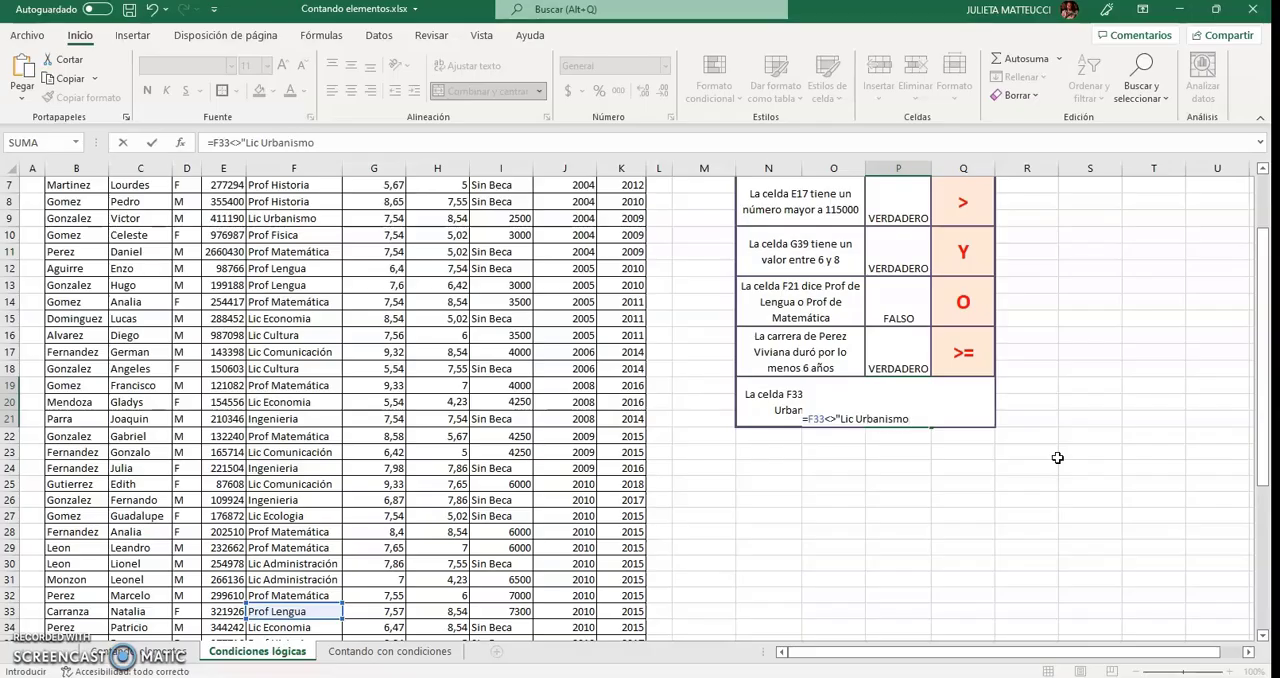
pyautogui.press('Return')
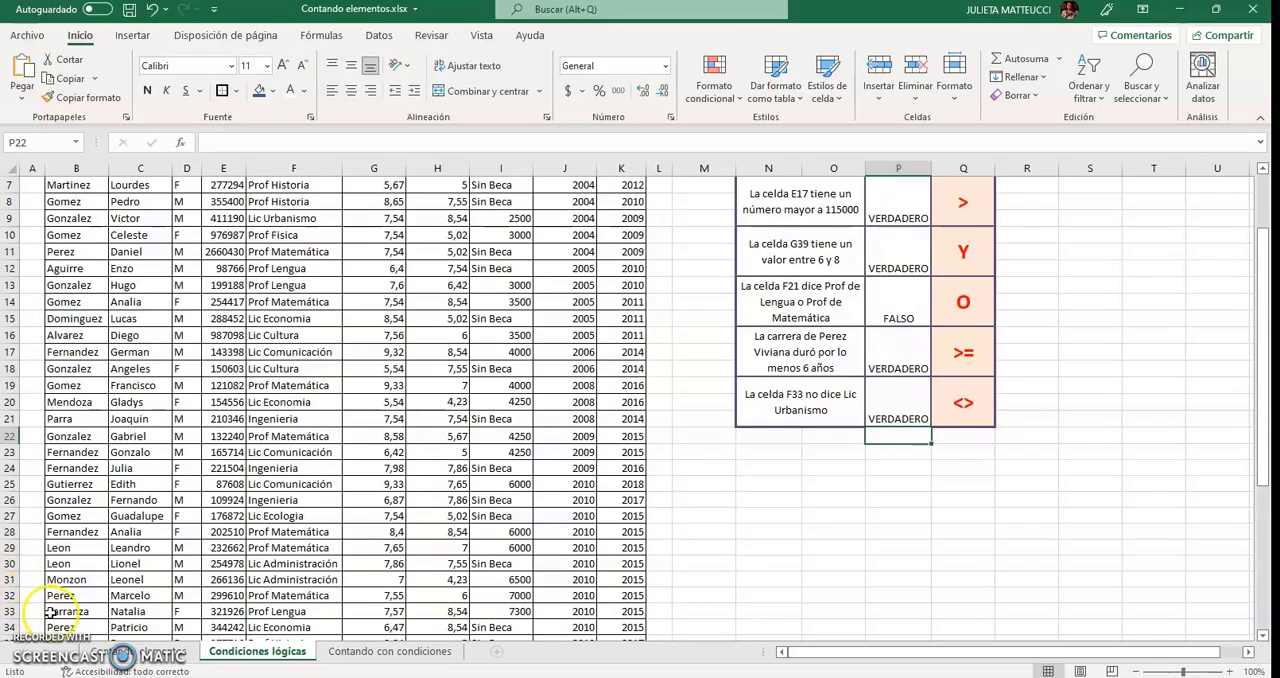
pyautogui.click(285, 611)
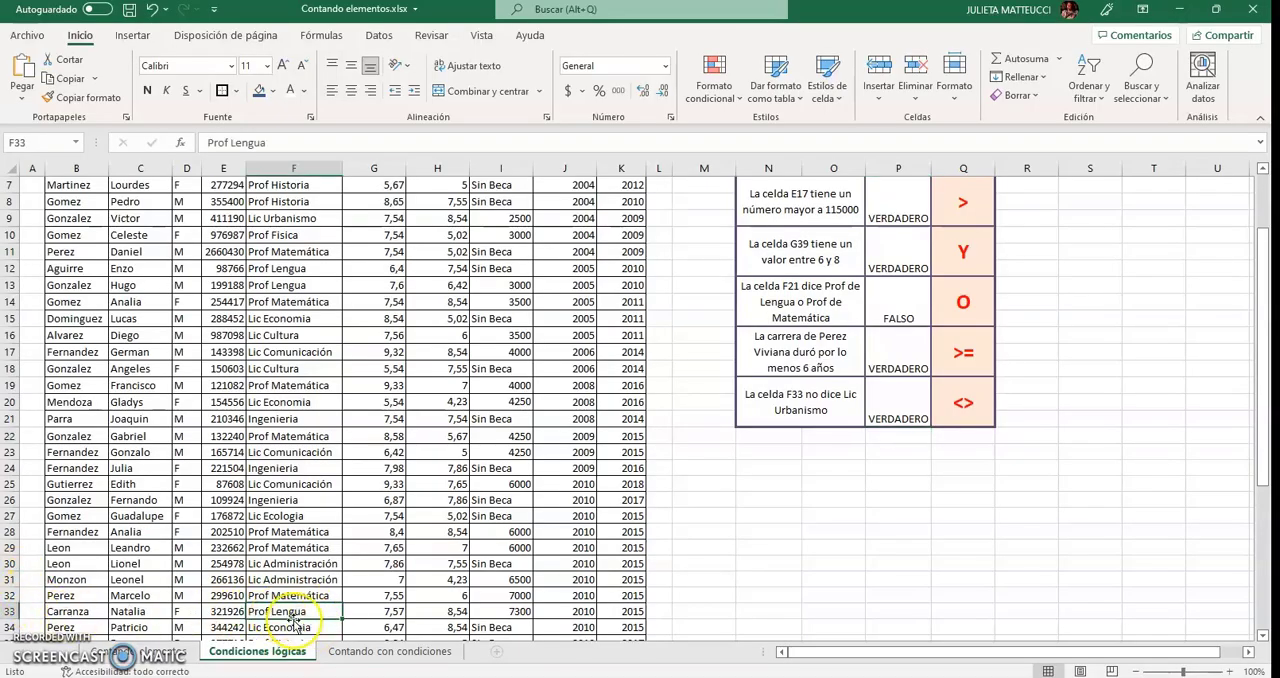
pyautogui.scroll(2, 953, 472)
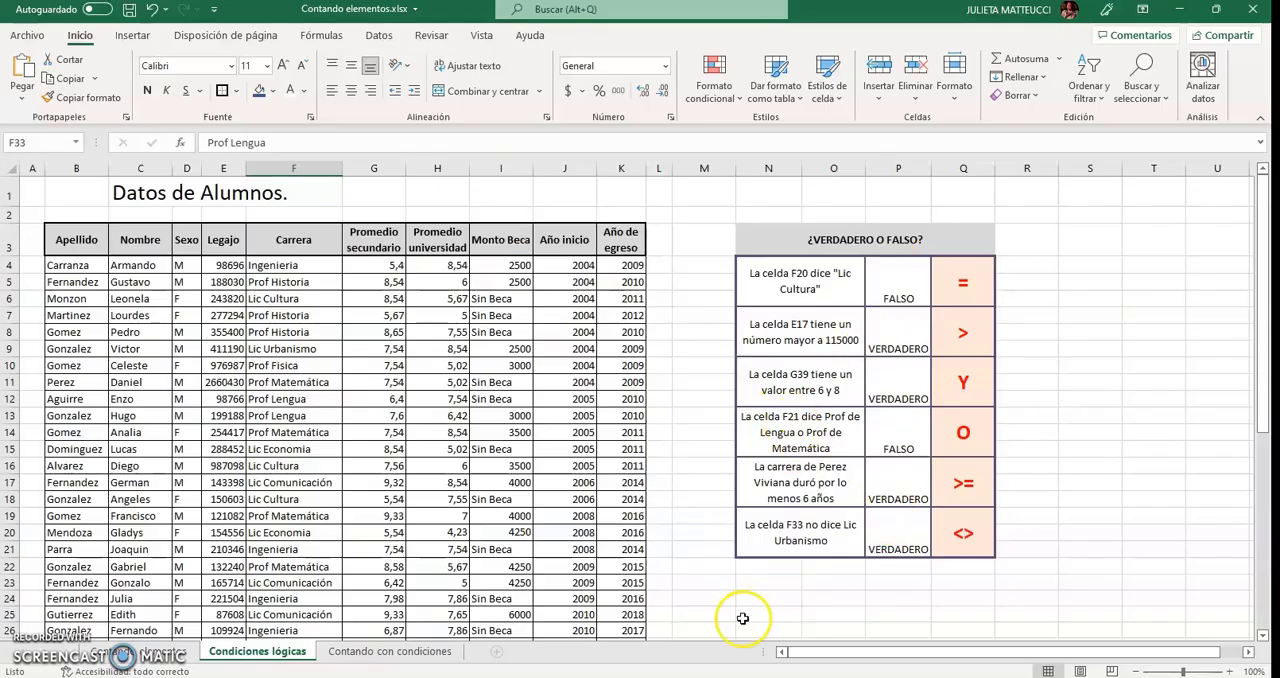
# Open the Contando con condiciones sheet and examine the Contar.si syntax heading and the student list needed for the first count.
pyautogui.click(365, 652)
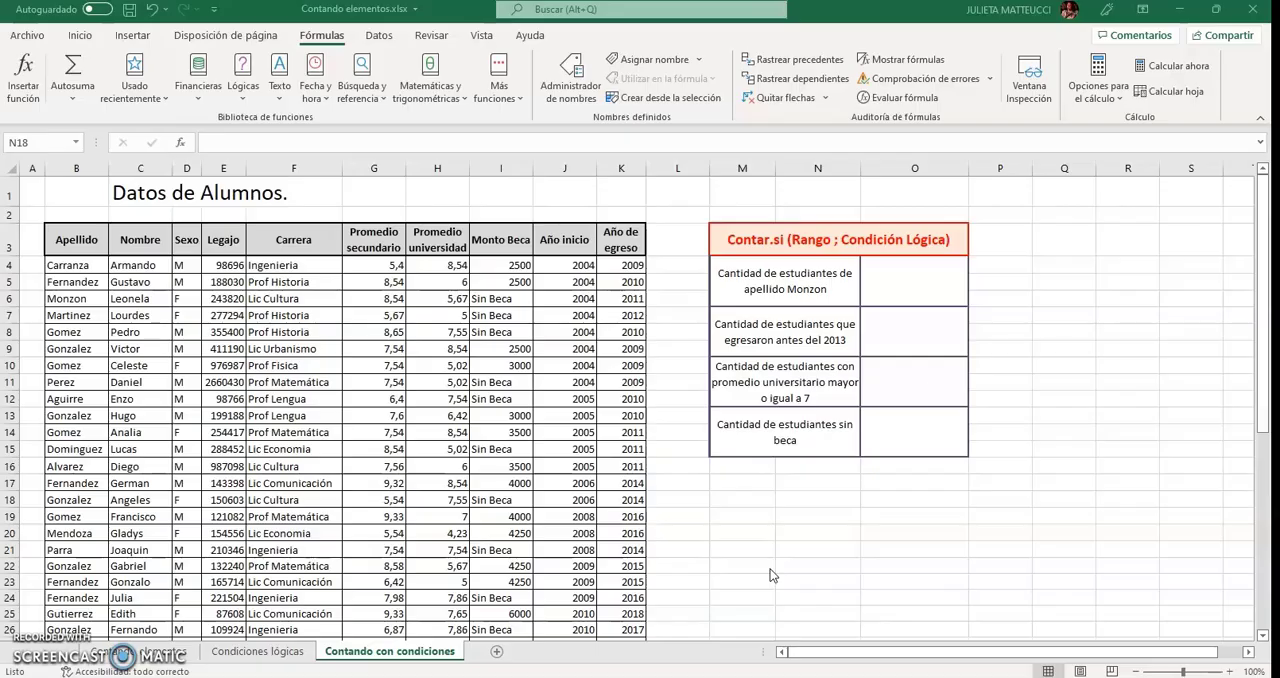
pyautogui.click(746, 239)
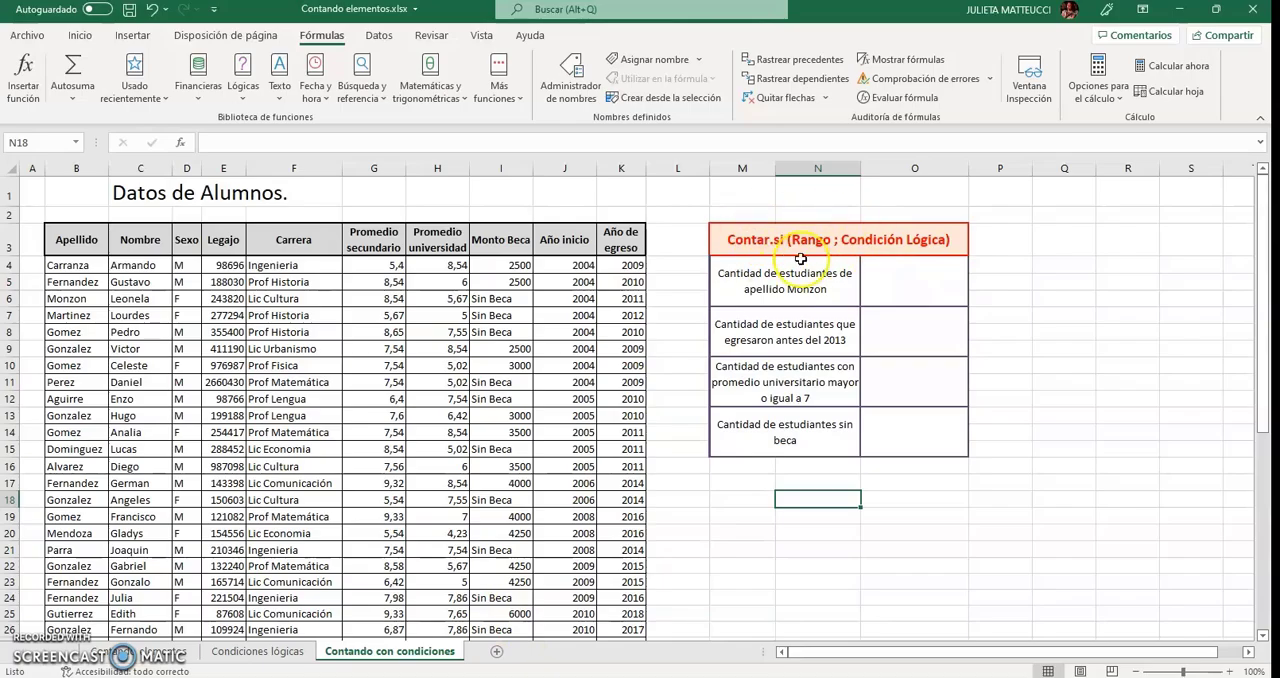
pyautogui.click(768, 243)
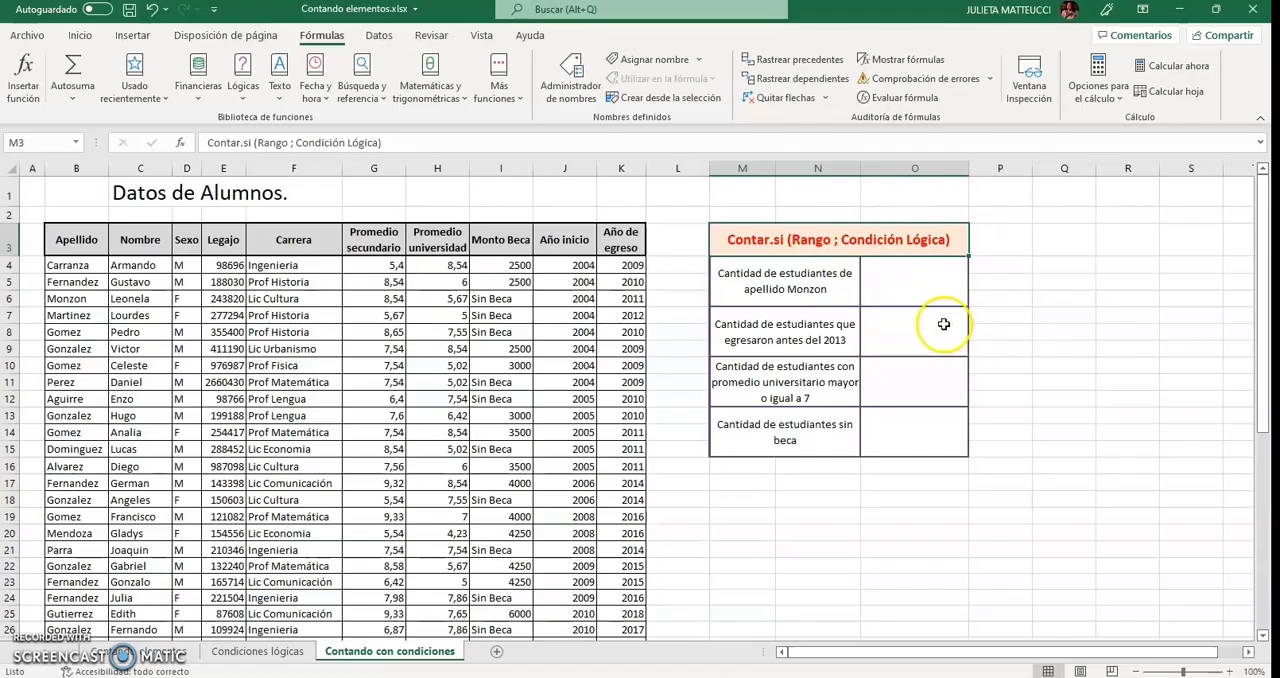
pyautogui.click(925, 294)
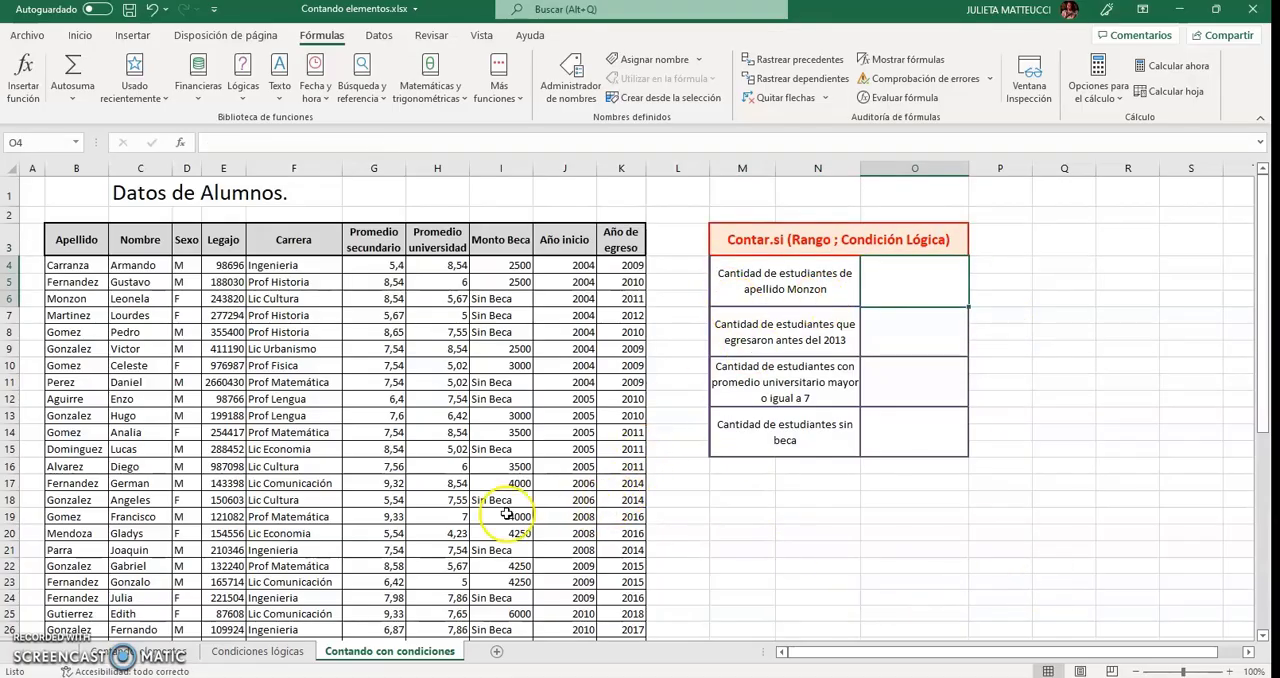
pyautogui.scroll(-10, 238, 414)
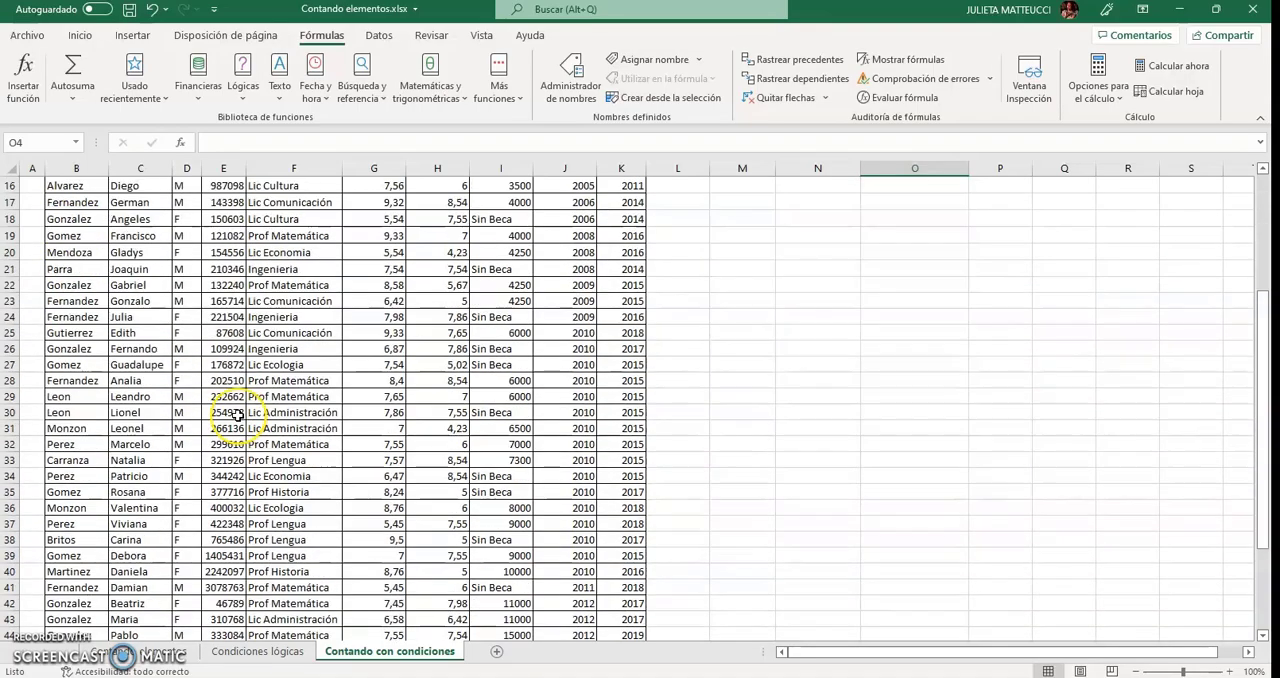
pyautogui.scroll(10, 238, 414)
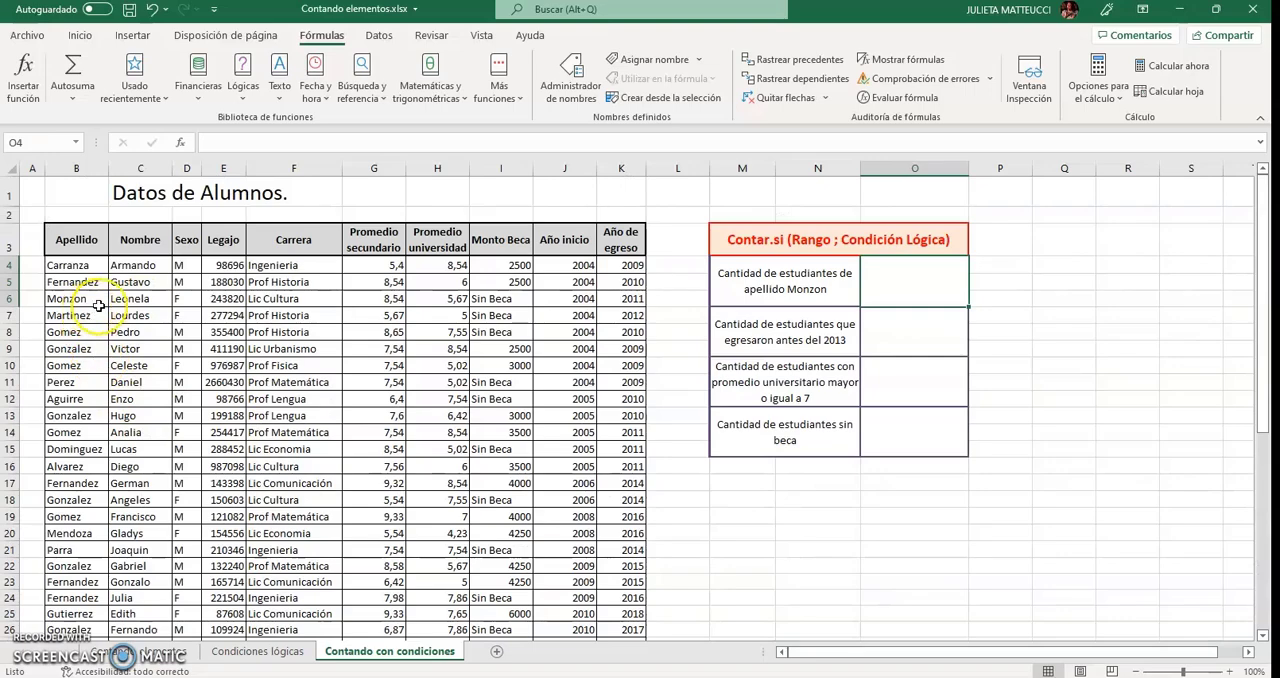
# Start a CONTAR.SI formula in cell O4 with the Apellido range B4:B49 as its first argument.
pyautogui.click(899, 289)
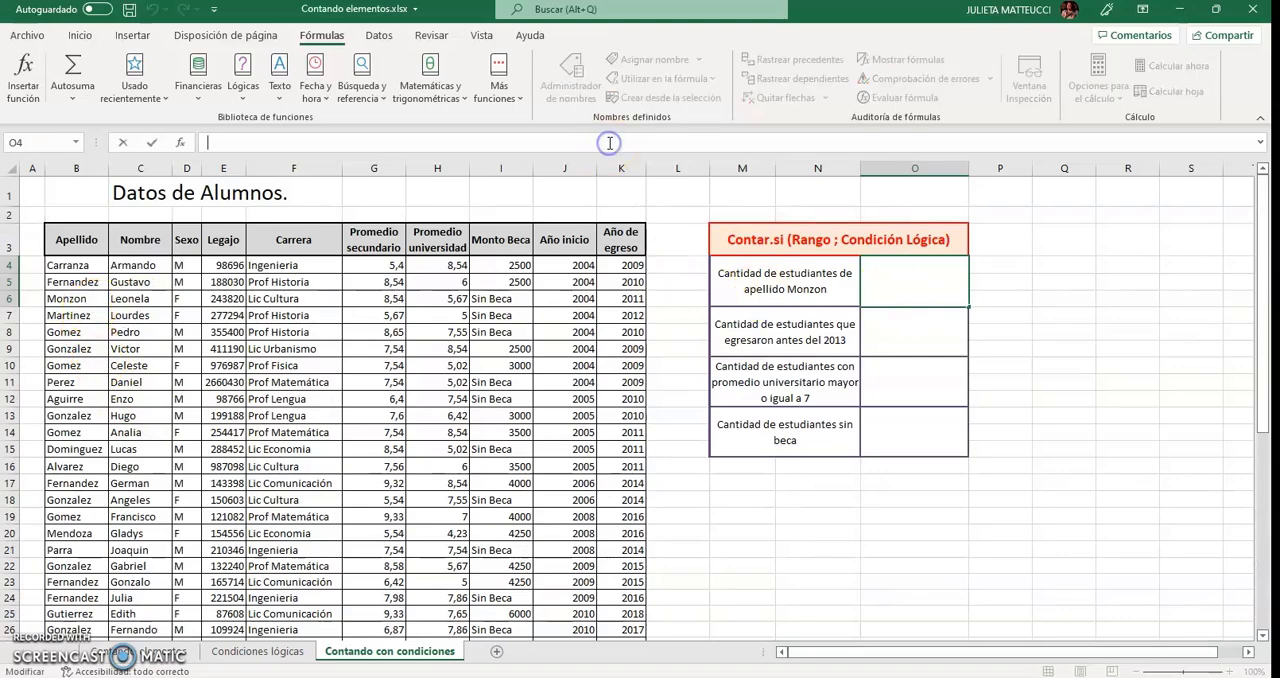
pyautogui.write('=Contar.si')
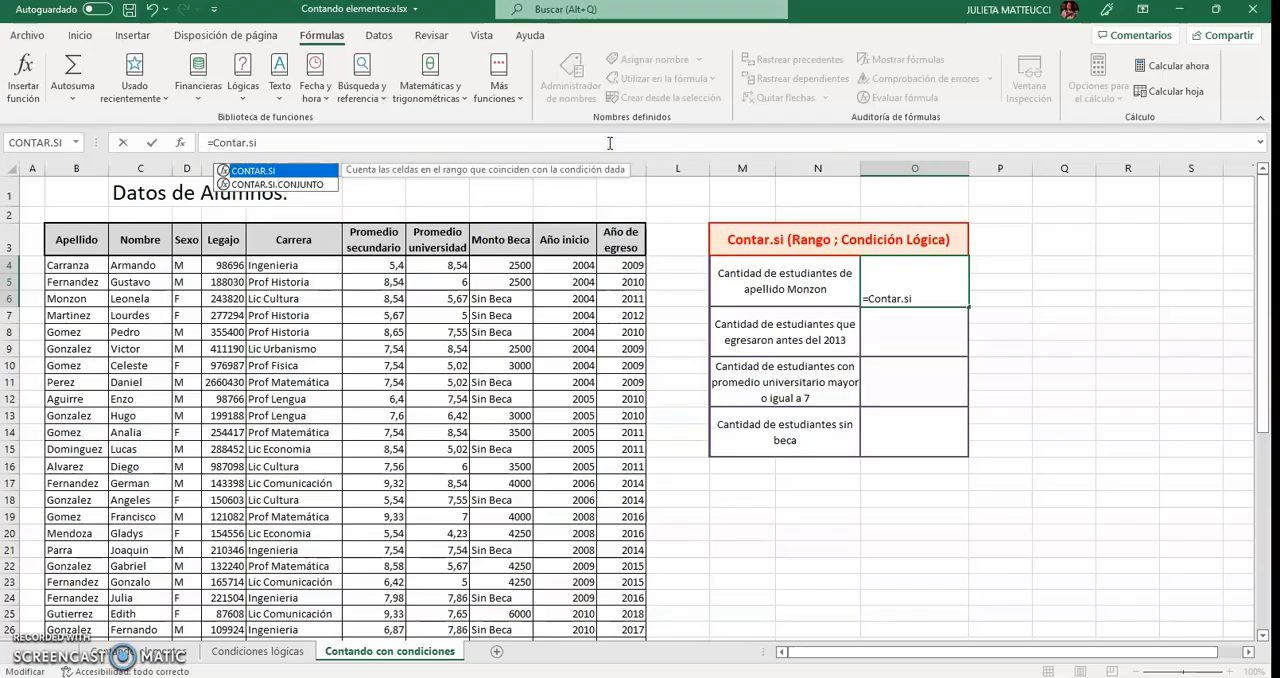
pyautogui.write('(')
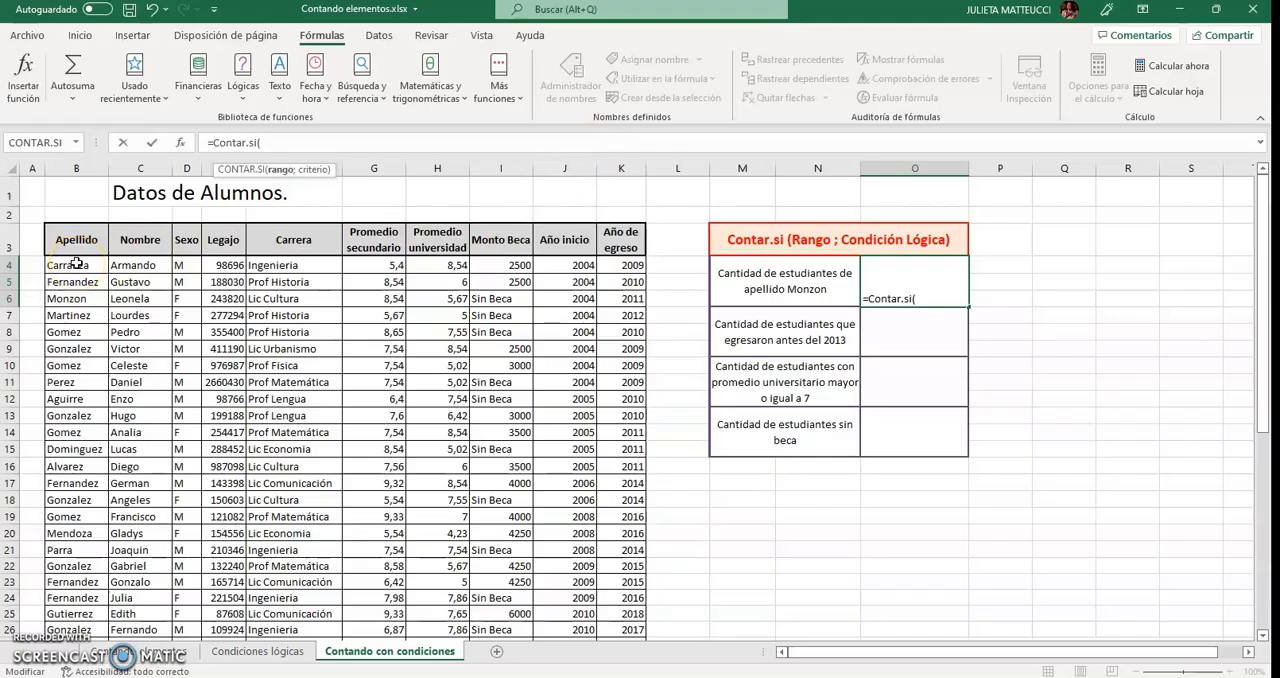
pyautogui.moveTo(76, 263); pyautogui.dragTo(78, 598)
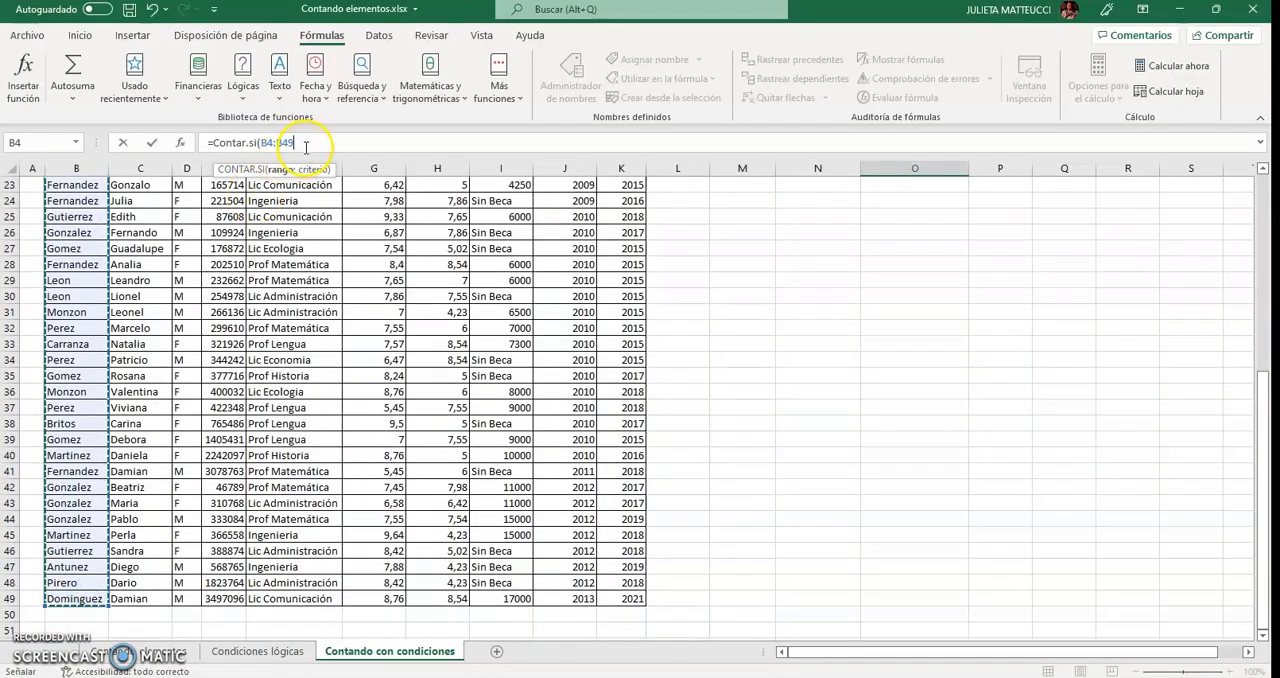
pyautogui.write(';')
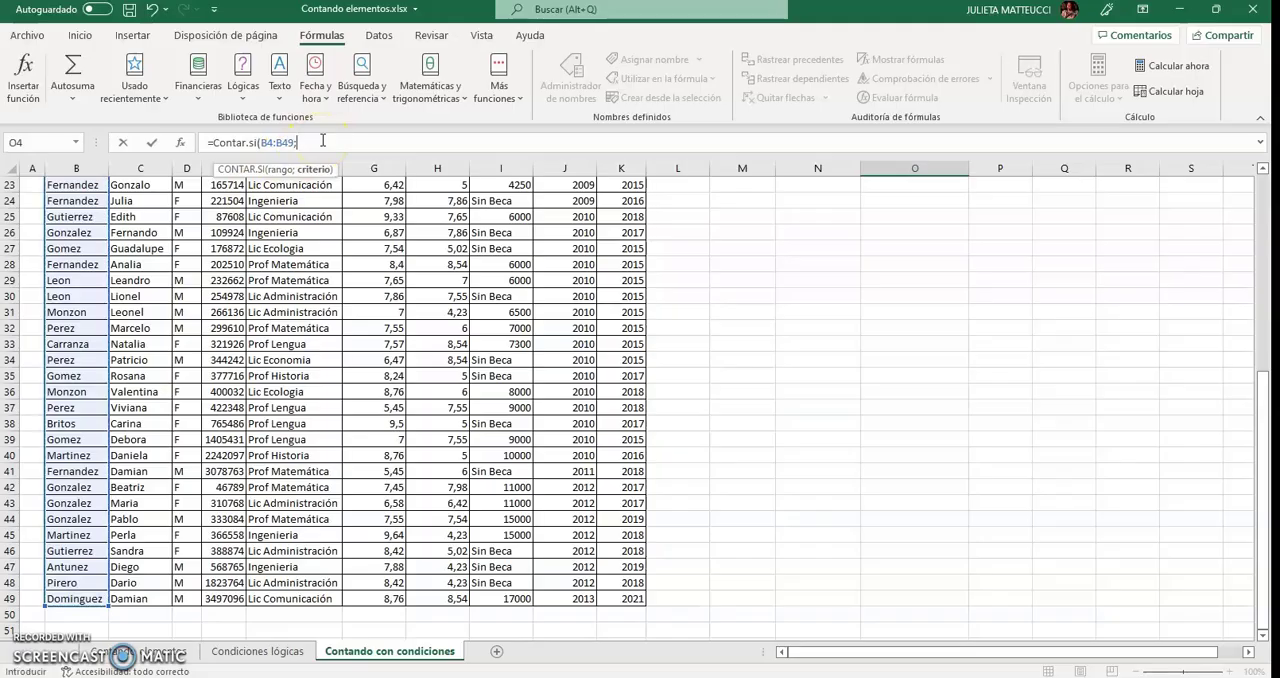
# Complete the O4 formula with the surname from the adjacent label, in quotation marks, as the criterion.
pyautogui.scroll(8, 785, 370)
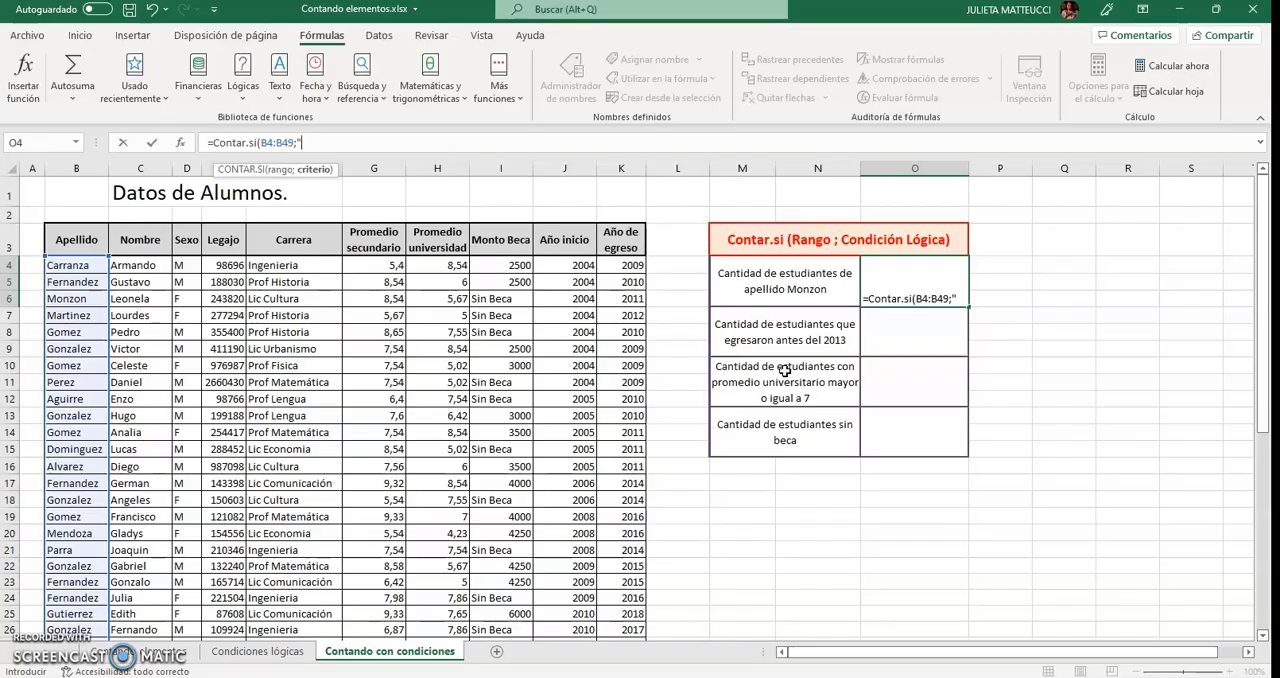
pyautogui.write('Monzon')
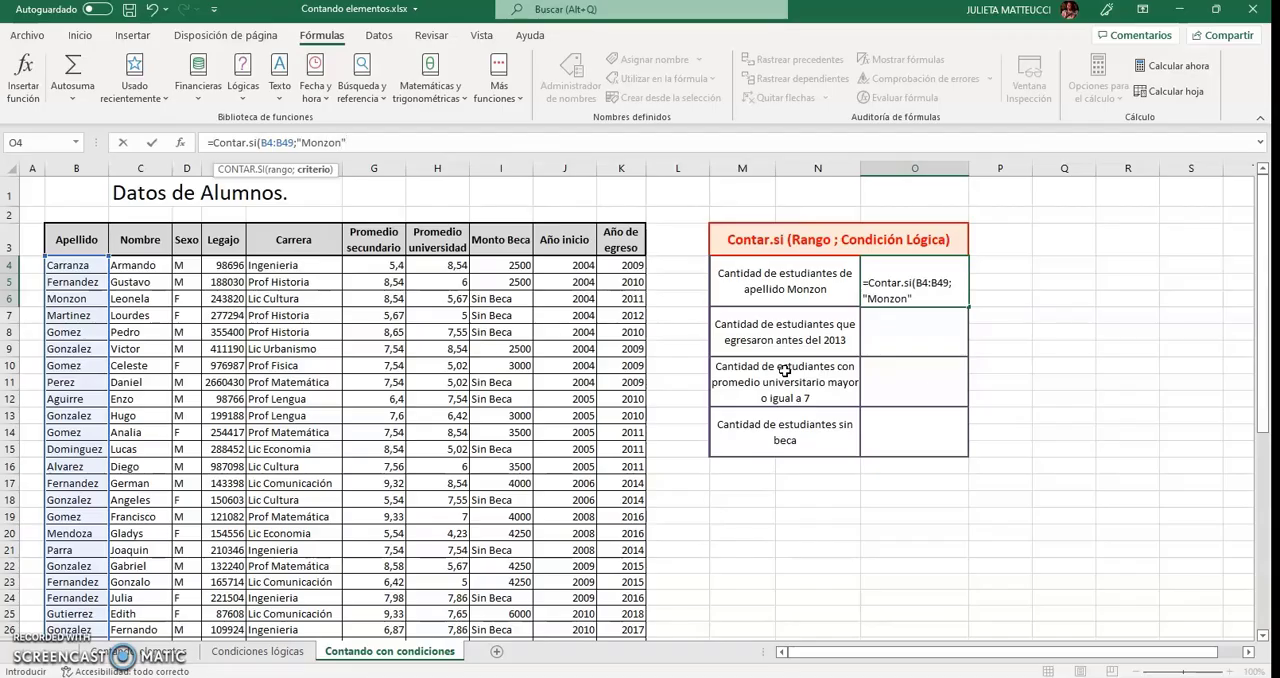
pyautogui.write('")')
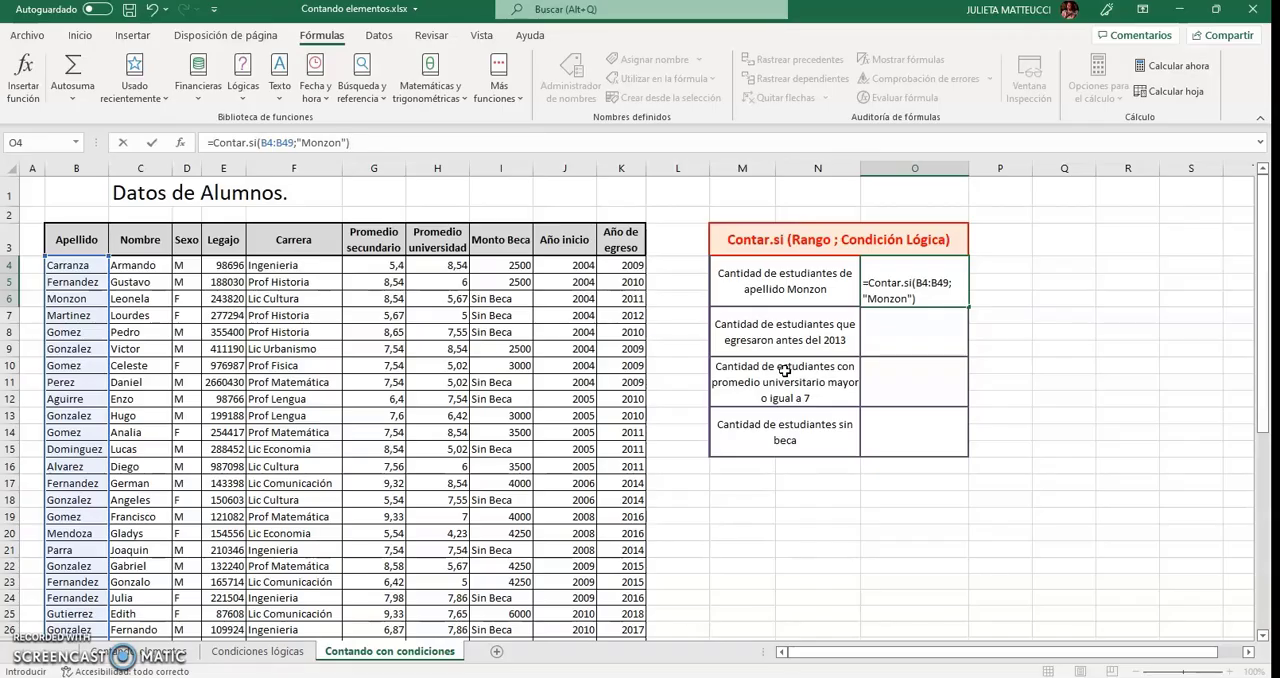
pyautogui.press('Return')
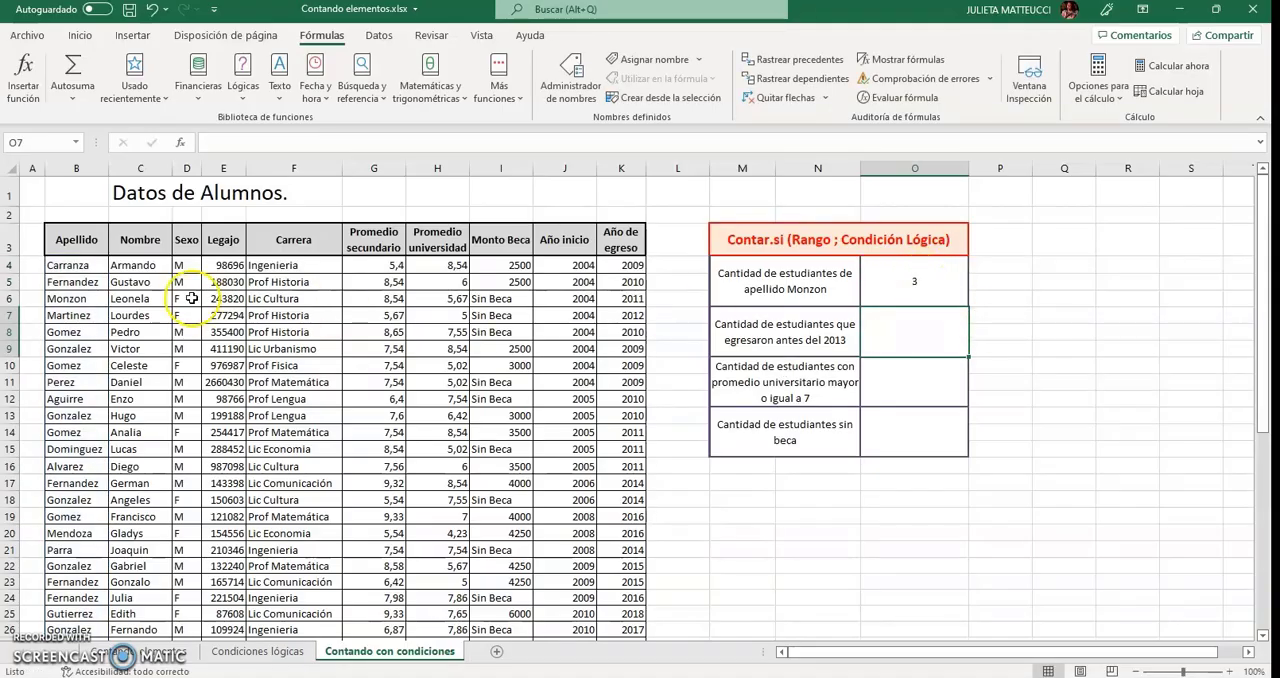
# Go through the Apellido column from B4 to the end of the list to verify the surname count, and review the formula in O4.
pyautogui.click(64, 265)
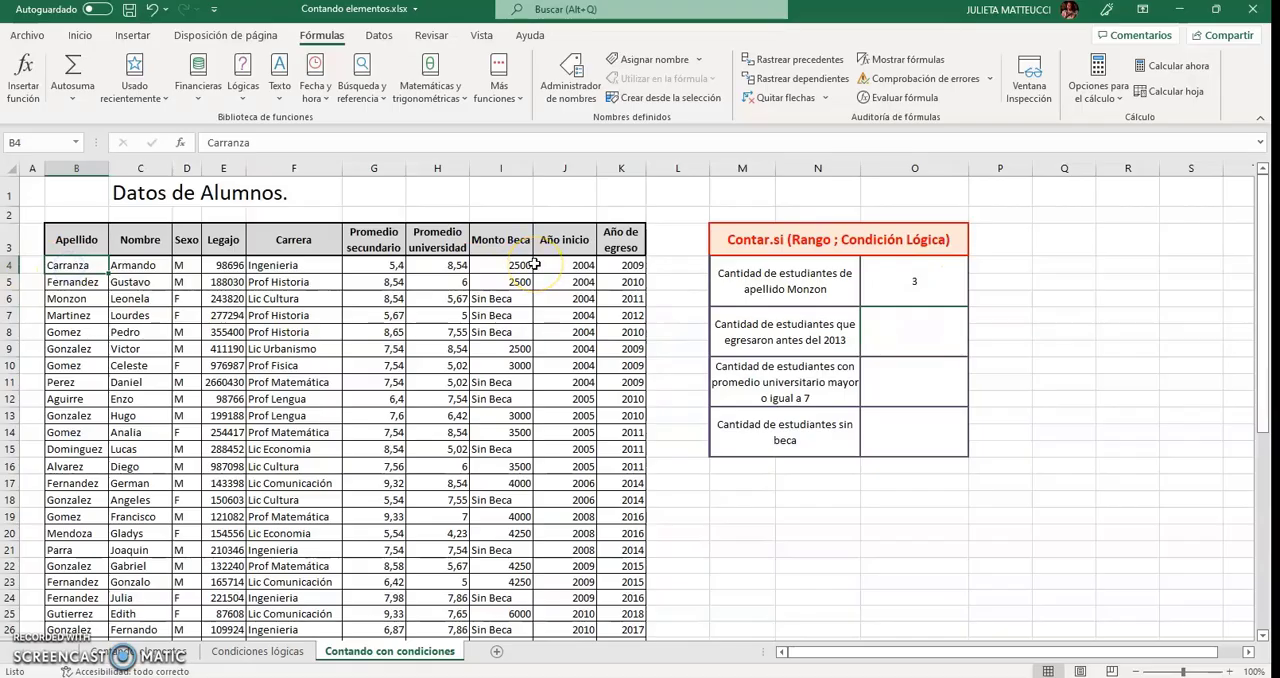
pyautogui.press('Down')
pyautogui.press('Down')
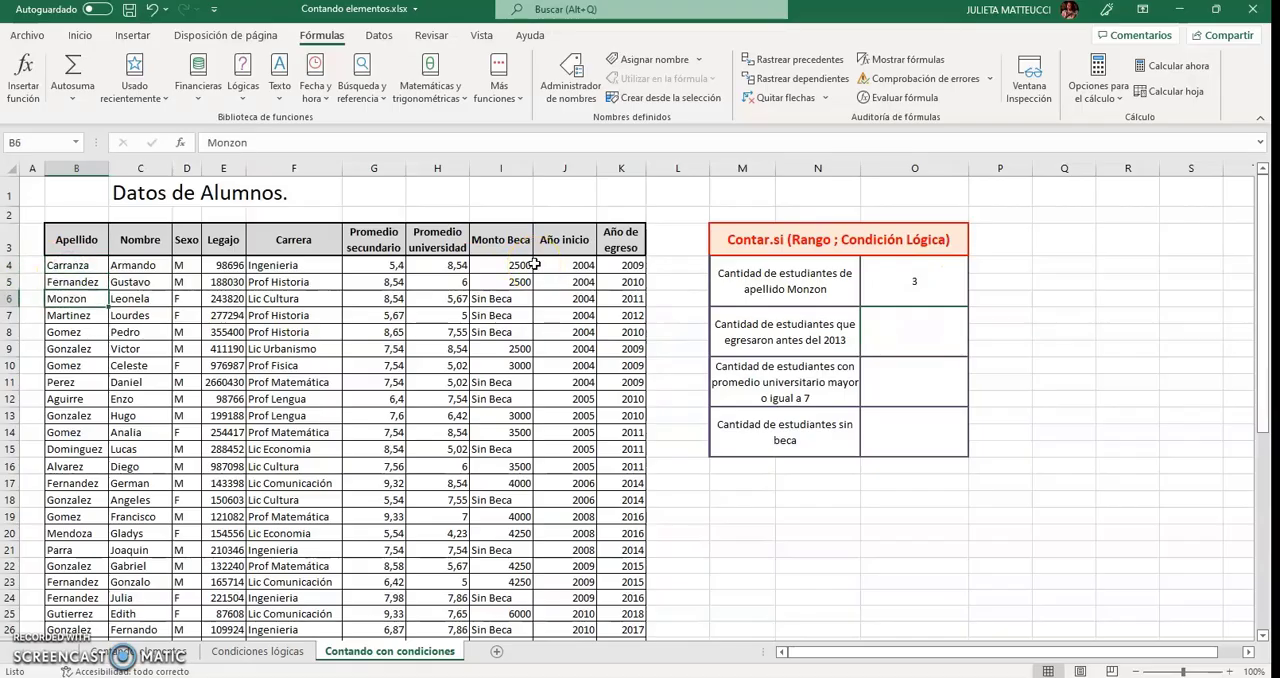
pyautogui.press('Down')
pyautogui.press('Down')
pyautogui.press('Down')
pyautogui.press('Down')
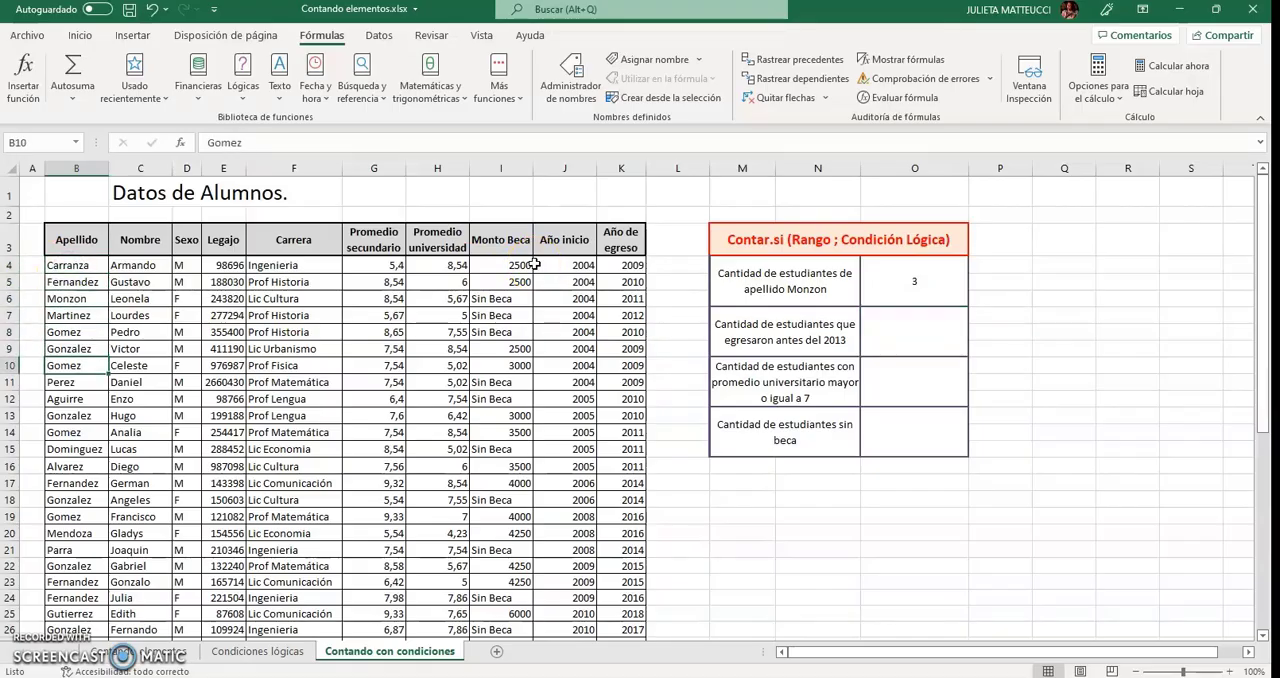
pyautogui.press('Down')
pyautogui.press('Down')
pyautogui.press('Down')
pyautogui.press('Down')
pyautogui.press('Down')
pyautogui.press('Down')
pyautogui.press('Down')
pyautogui.press('Down')
pyautogui.press('Down')
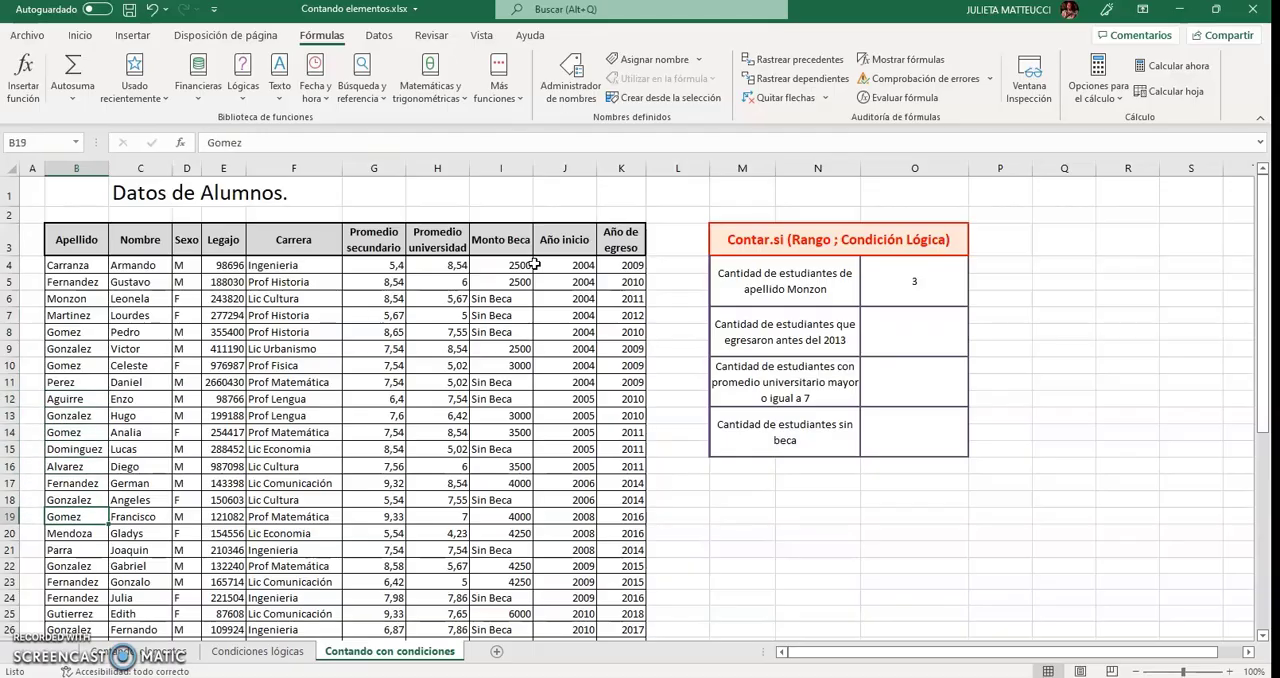
pyautogui.press('Down')
pyautogui.press('Down')
pyautogui.press('Down')
pyautogui.press('Down')
pyautogui.press('Down')
pyautogui.press('Down')
pyautogui.press('Down')
pyautogui.press('Down')
pyautogui.press('Down')
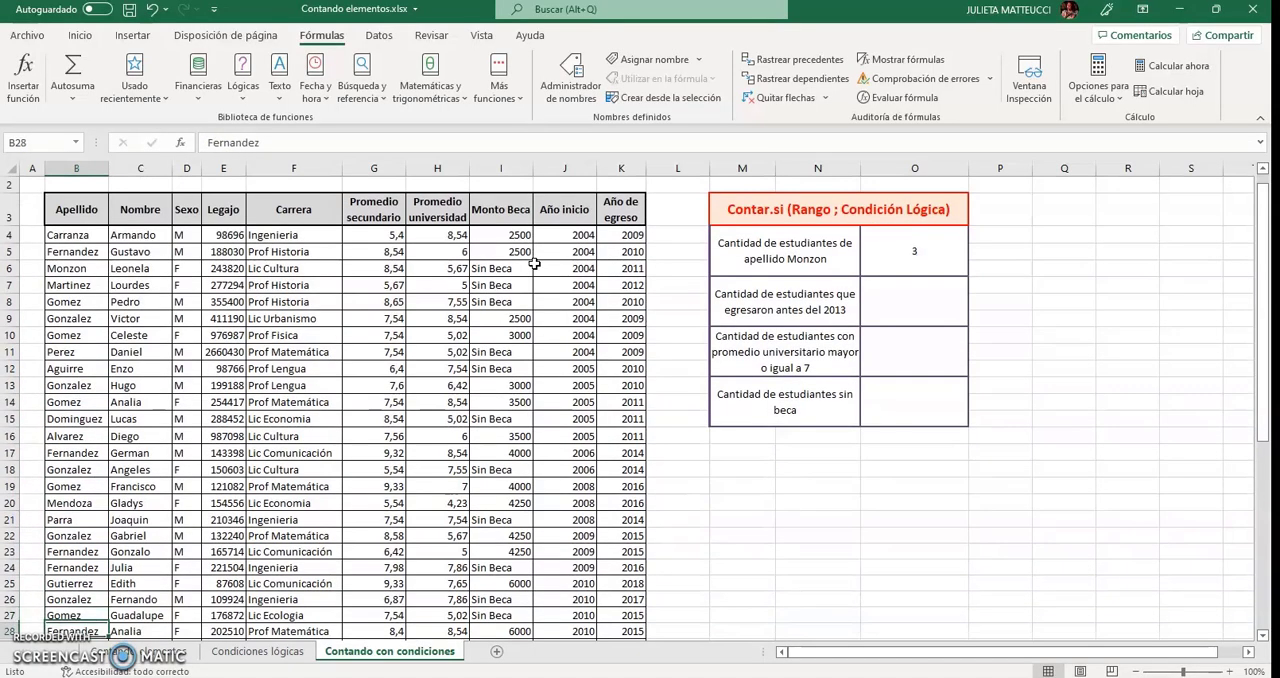
pyautogui.press('Down')
pyautogui.press('Down')
pyautogui.press('Down')
pyautogui.press('Down')
pyautogui.press('Down')
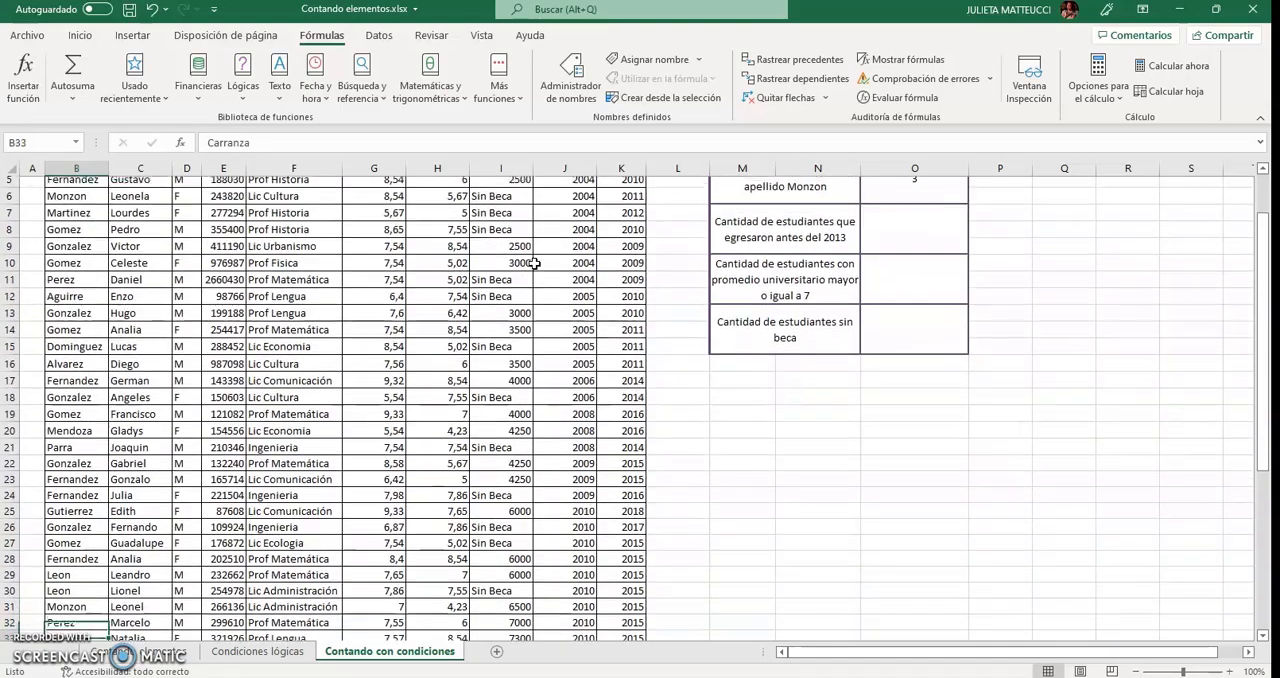
pyautogui.press('Down')
pyautogui.press('Down')
pyautogui.press('Down')
pyautogui.press('Down')
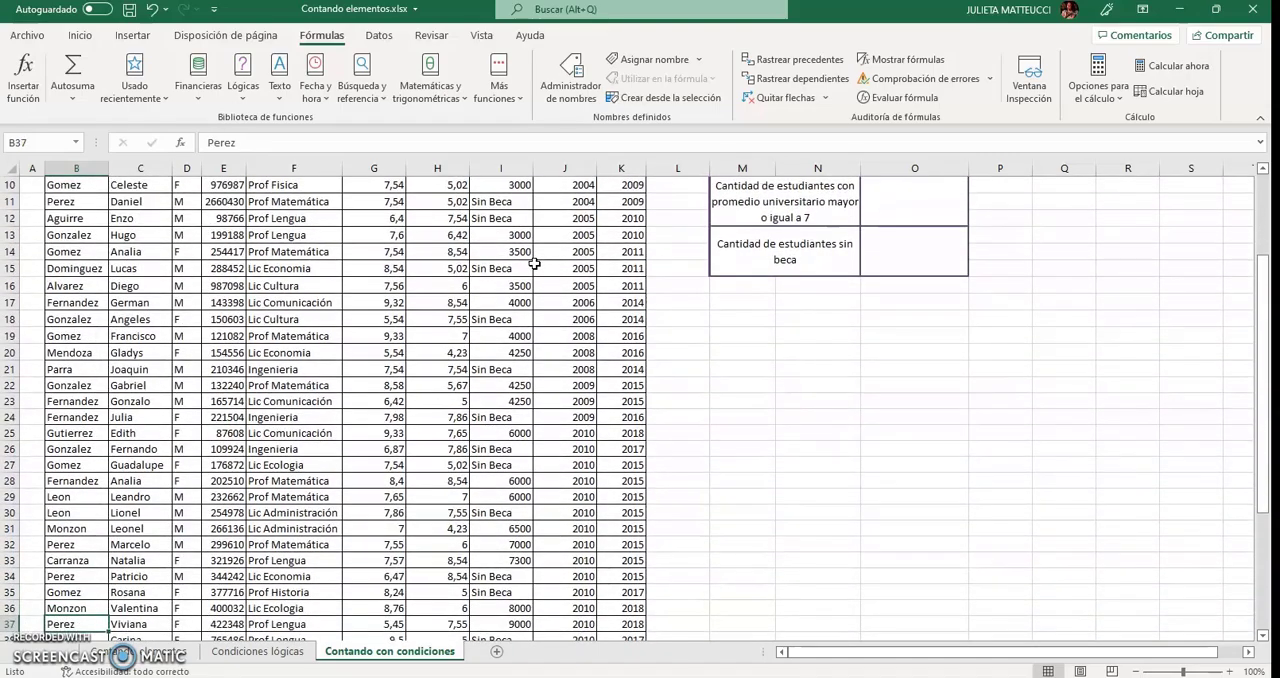
pyautogui.press('Down')
pyautogui.press('Down')
pyautogui.press('Down')
pyautogui.press('Down')
pyautogui.press('Down')
pyautogui.press('Down')
pyautogui.press('Down')
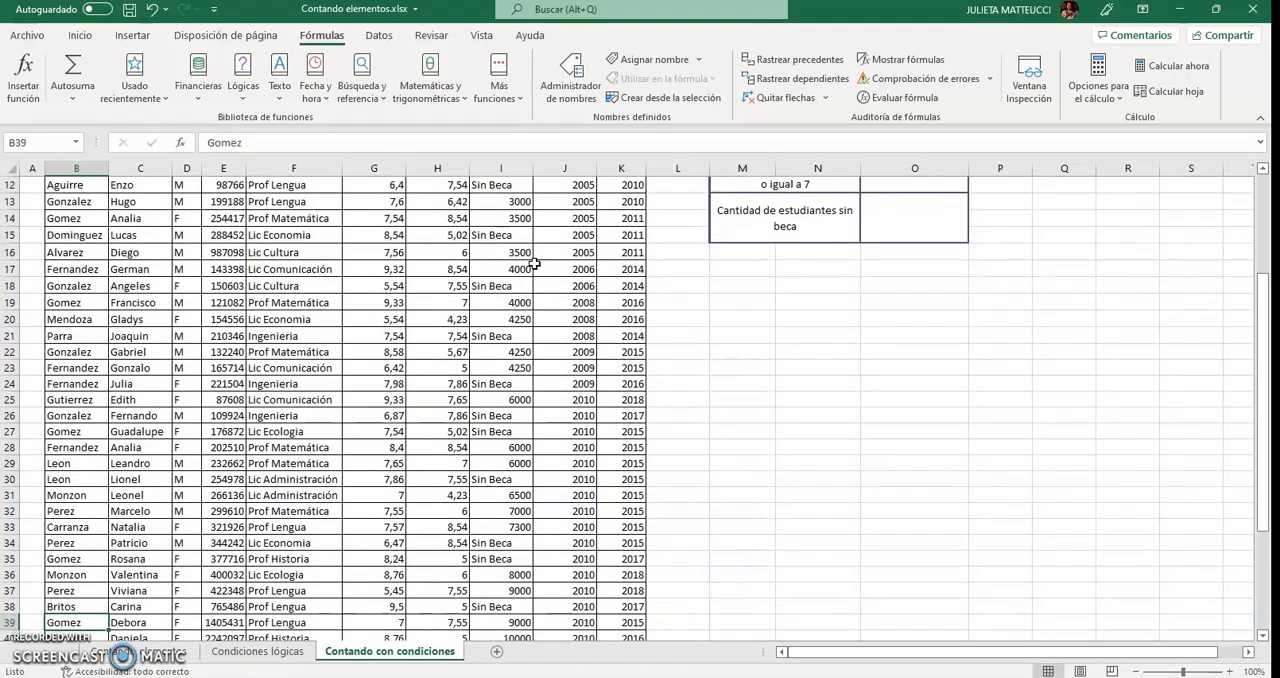
pyautogui.press('Down')
pyautogui.press('Down')
pyautogui.press('Down')
pyautogui.press('Down')
pyautogui.press('Down')
pyautogui.press('Down')
pyautogui.press('Down')
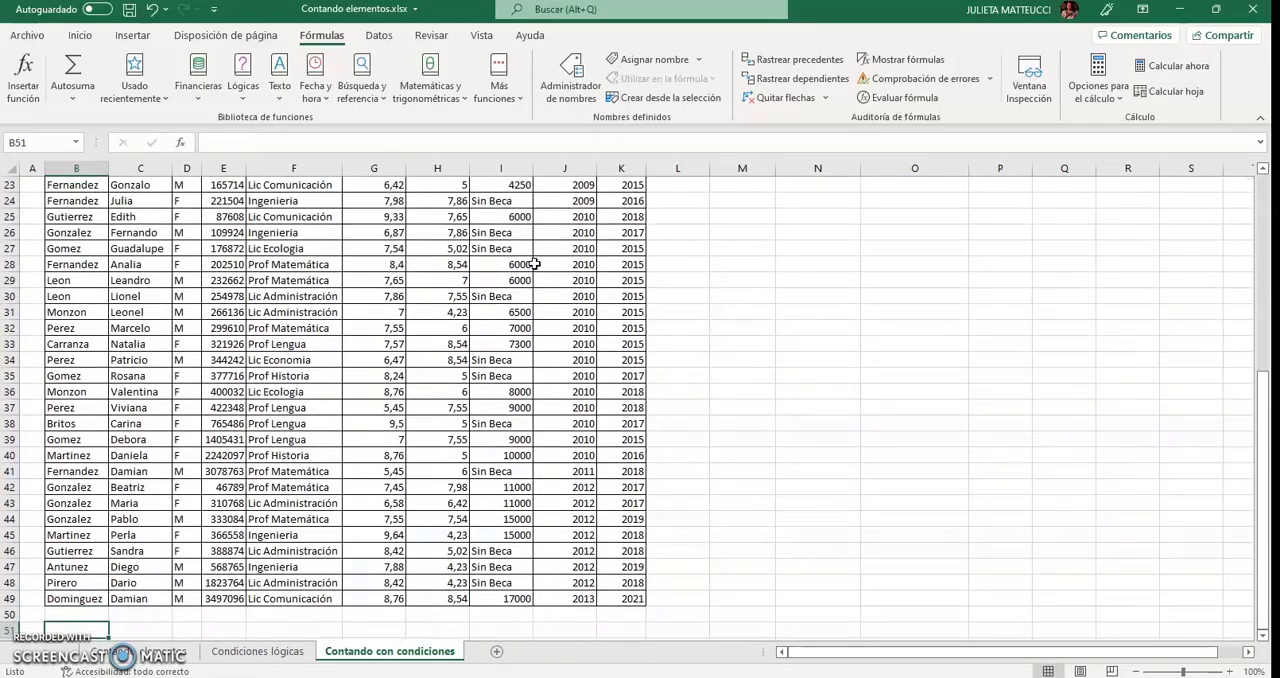
pyautogui.scroll(7, 535, 264)
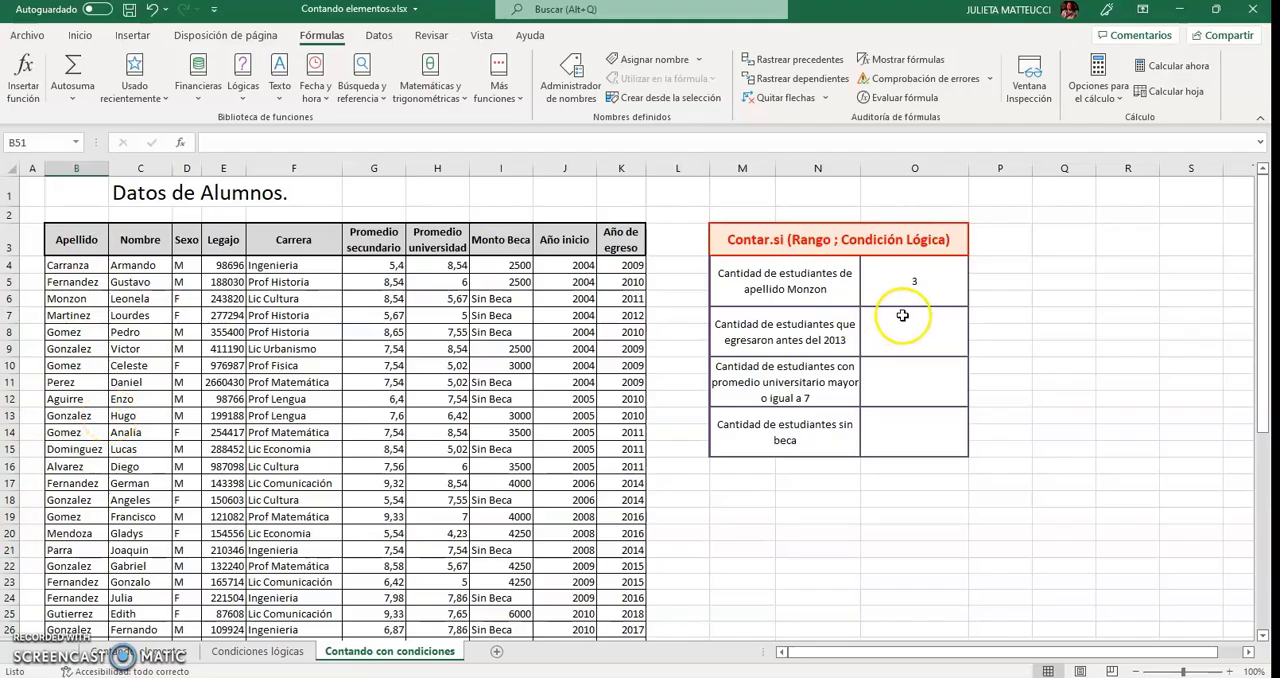
pyautogui.click(908, 282)
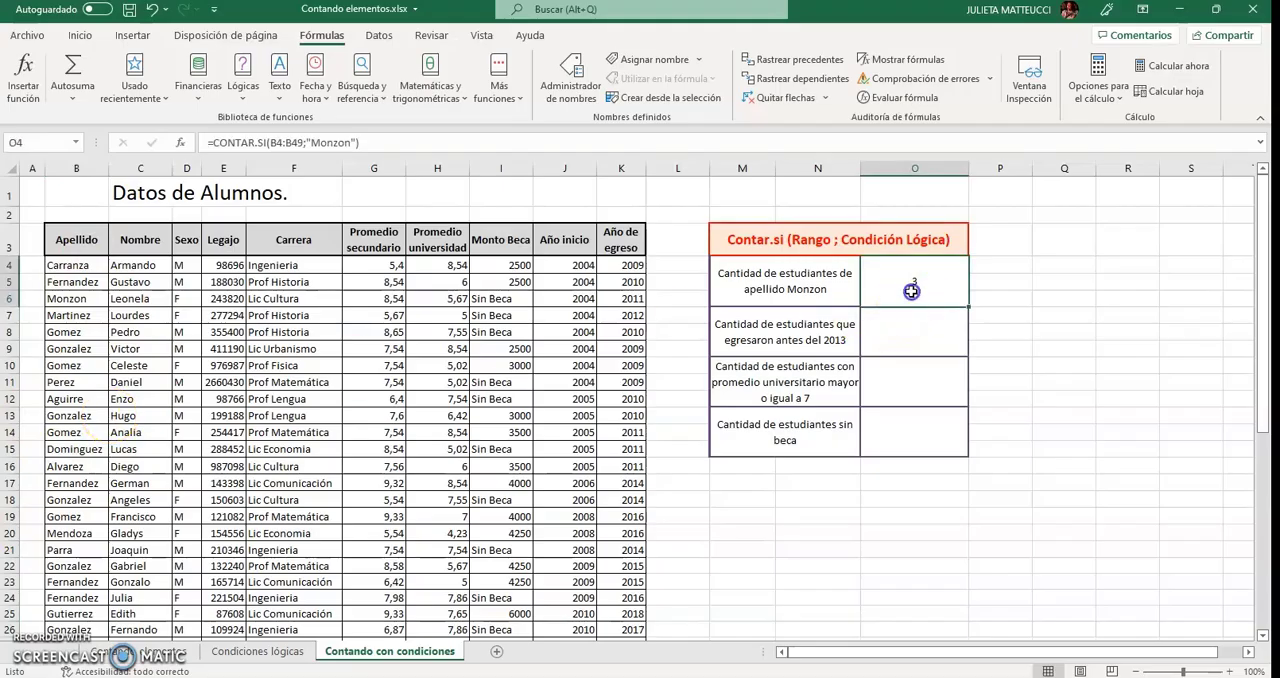
# Start a CONTAR.SI formula in cell O7 with the Año de egreso range K4:K49 as its first argument.
pyautogui.click(915, 350)
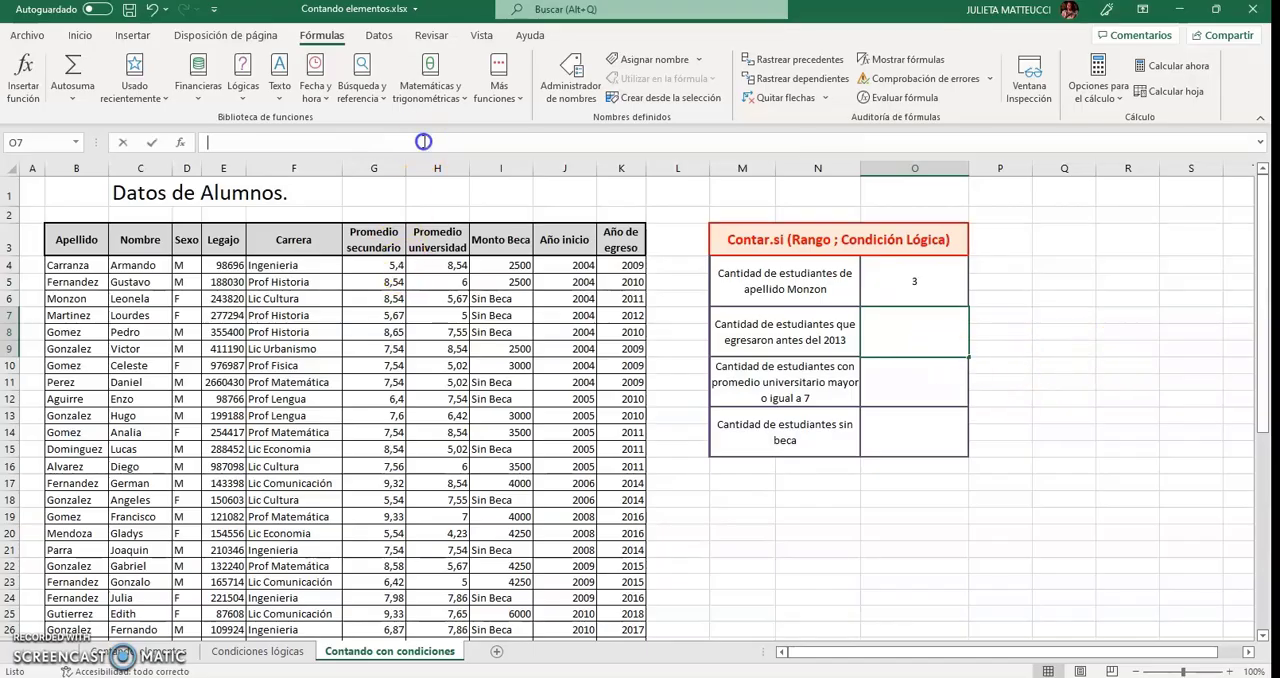
pyautogui.write('=s')
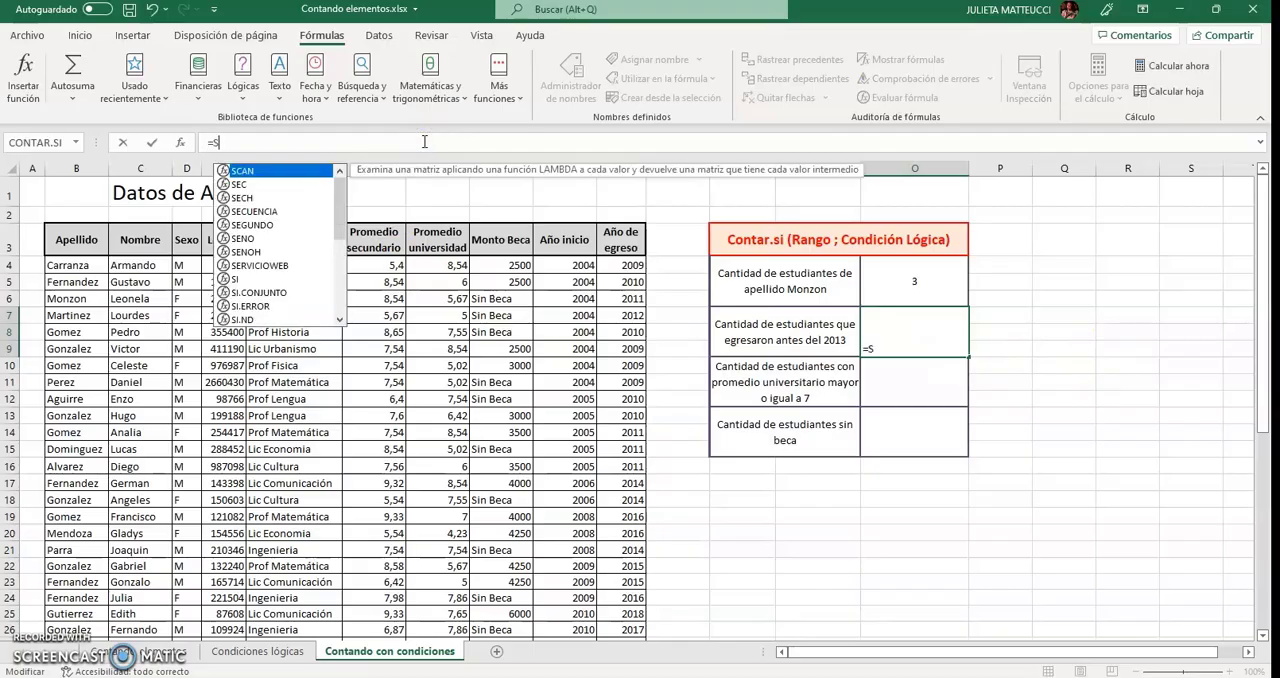
pyautogui.press('BackSpace')
pyautogui.write('Contar')
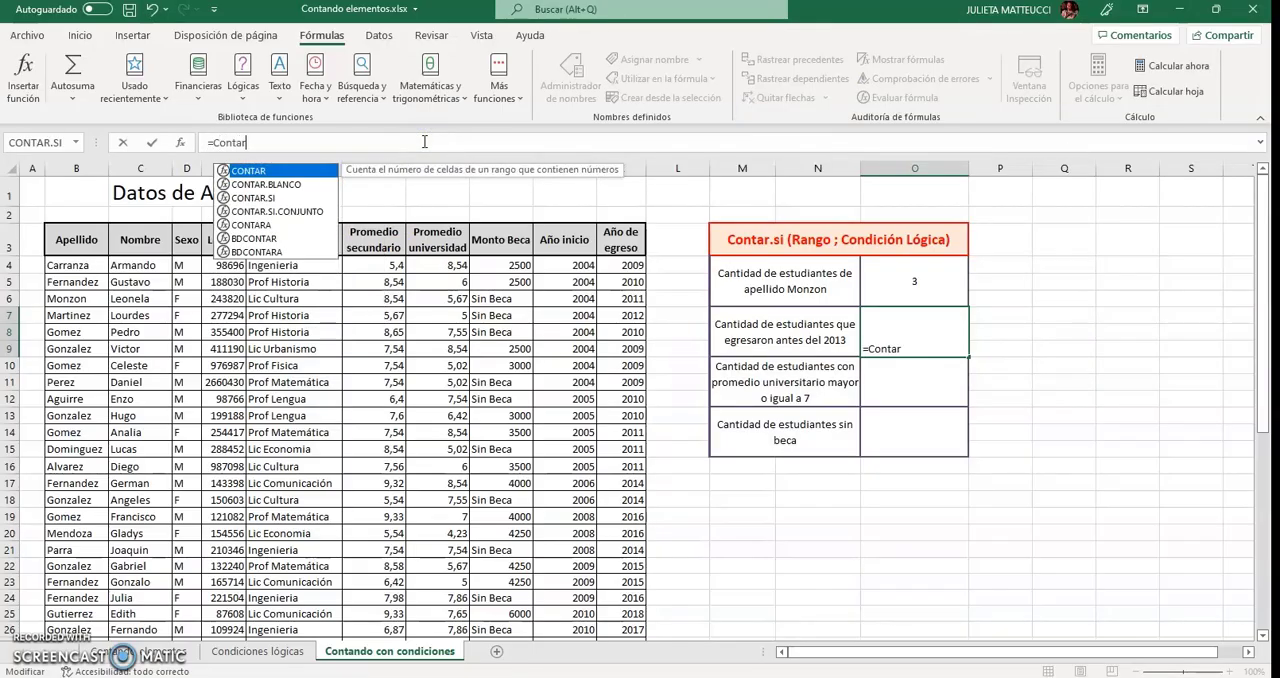
pyautogui.write('.si()')
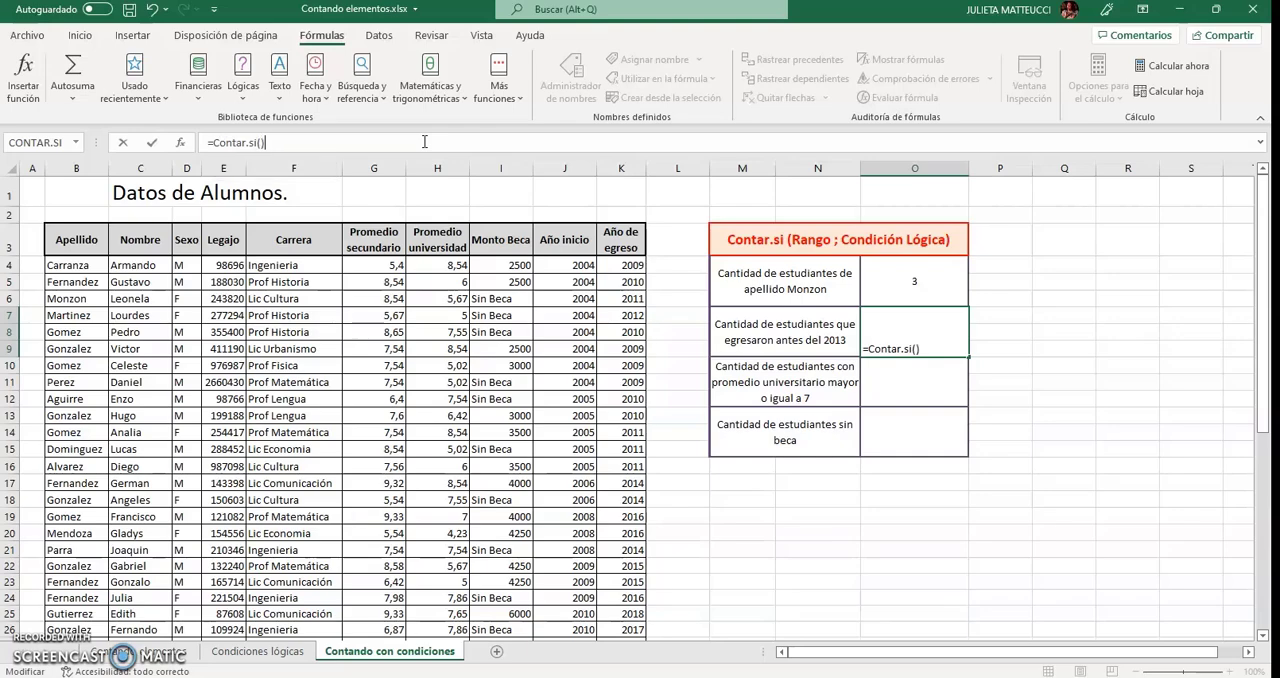
pyautogui.press('BackSpace')
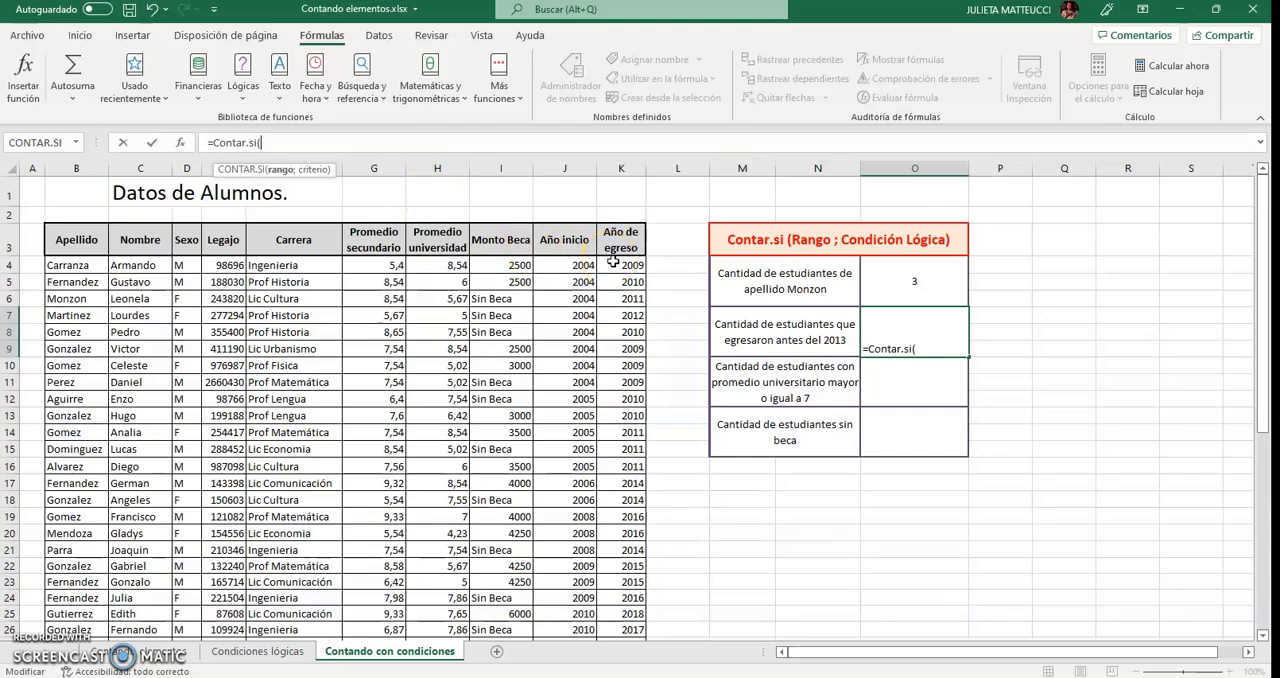
pyautogui.moveTo(613, 263); pyautogui.dragTo(617, 626)
pyautogui.write(';')
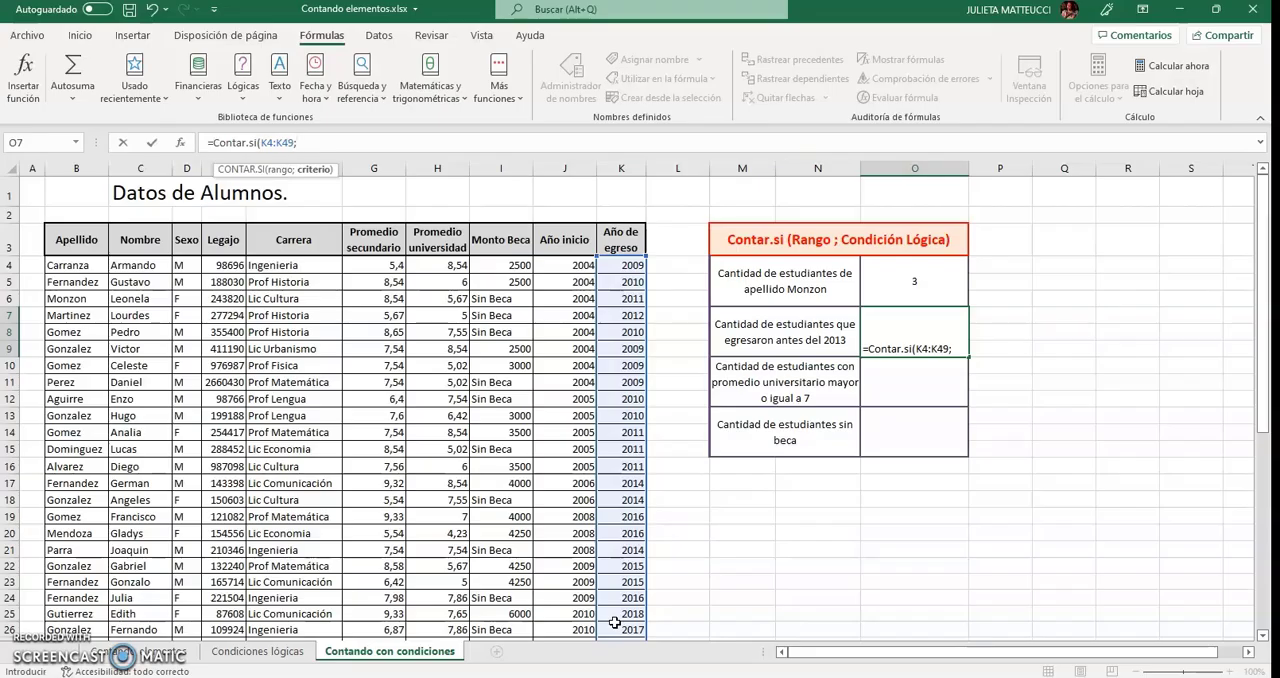
# Complete the O7 formula with the criterion "<2013" to count the students who graduated before 2013.
pyautogui.write('"<2013')
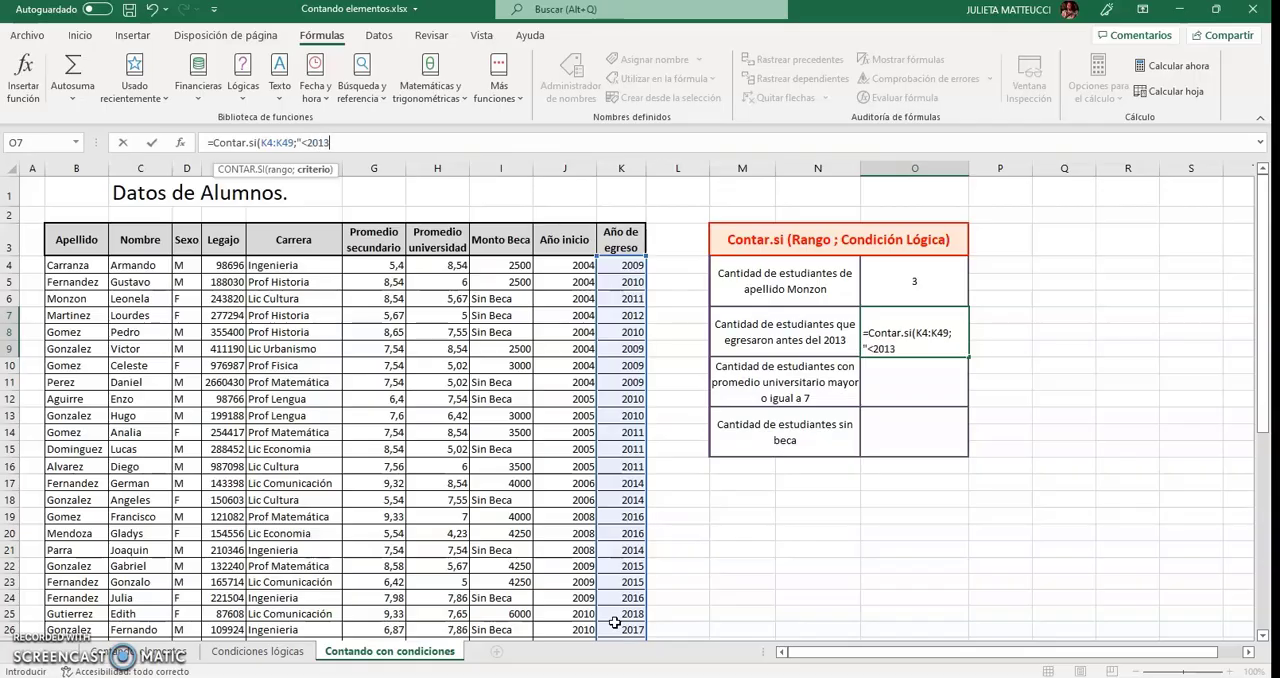
pyautogui.write('")')
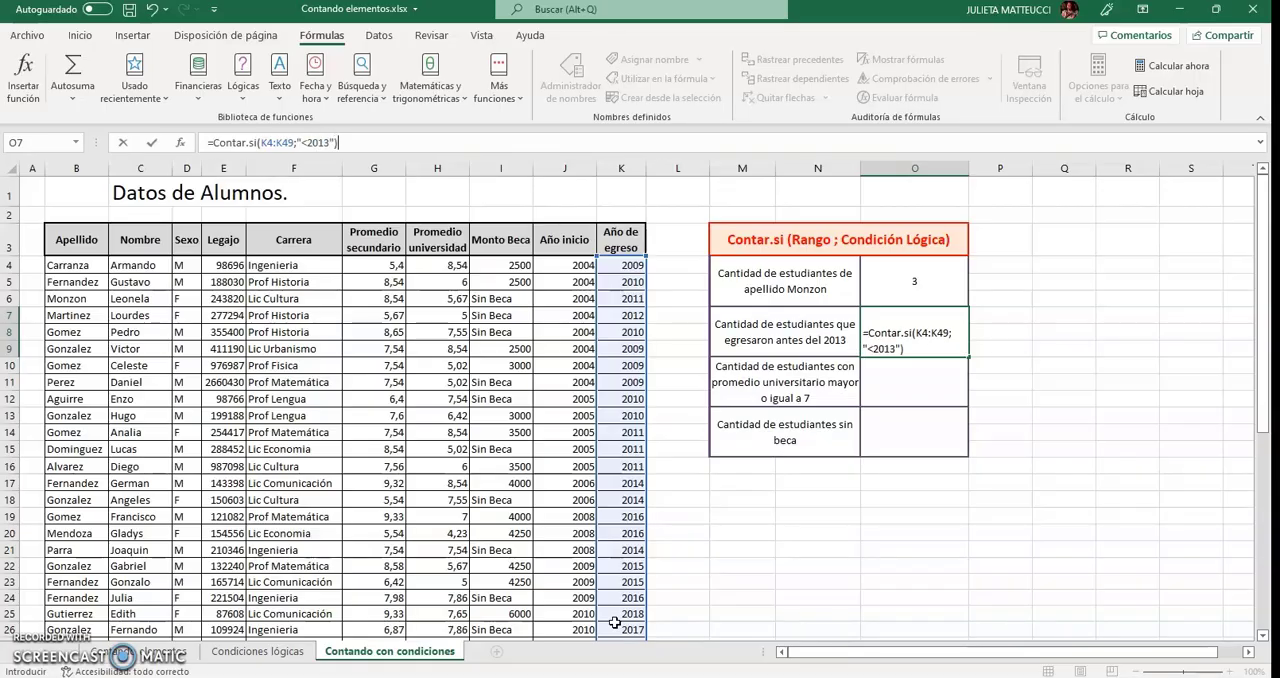
pyautogui.press('Return')
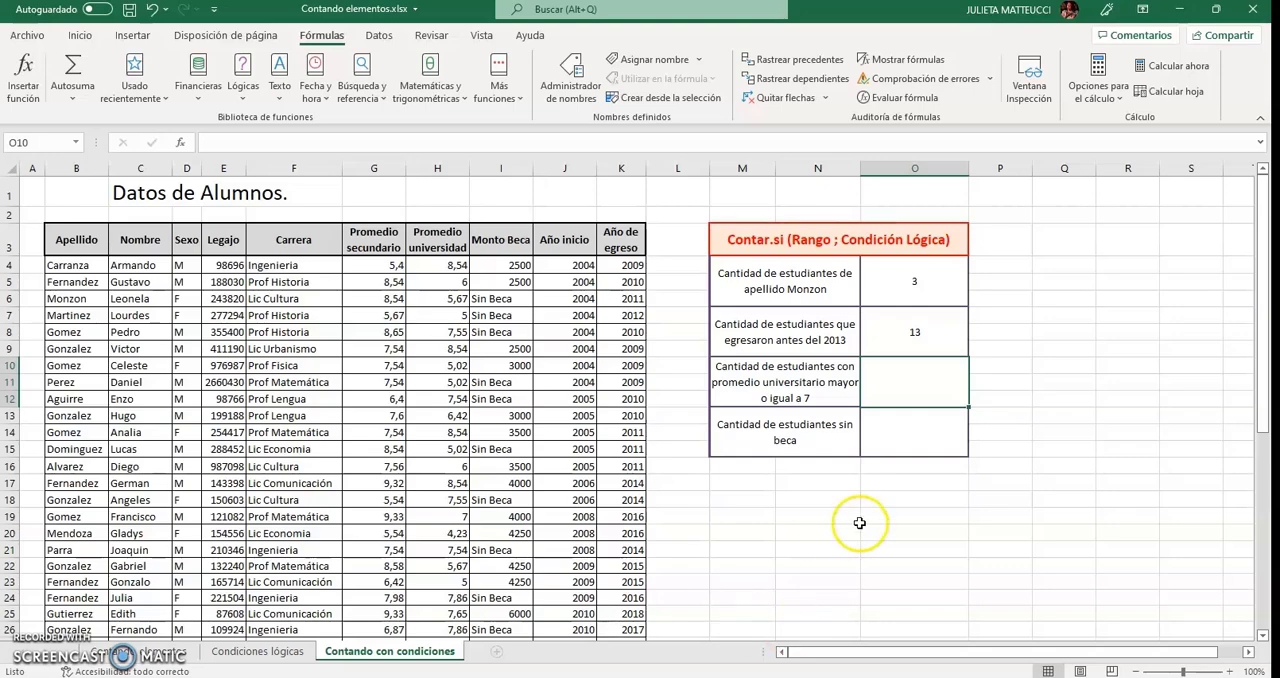
# Start a CONTAR.SI formula in cell O10 with the Promedio universidad range H4:H49 as its first argument.
pyautogui.write('=')
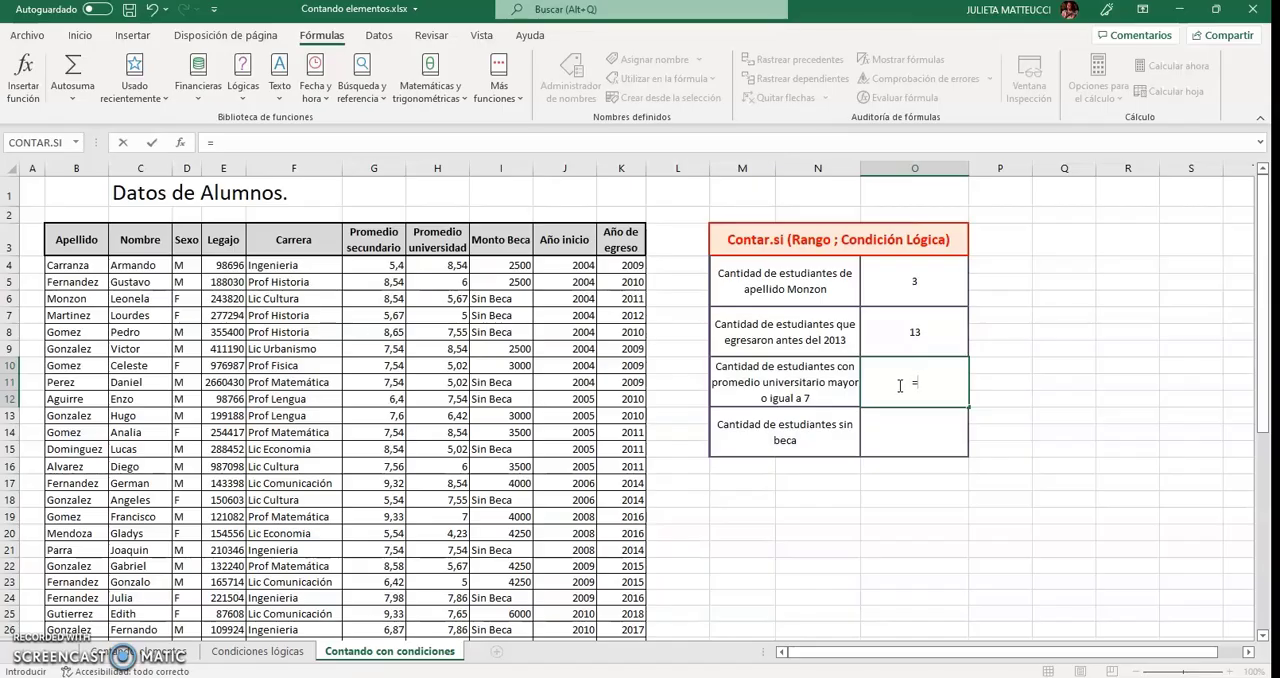
pyautogui.write('Contar.si')
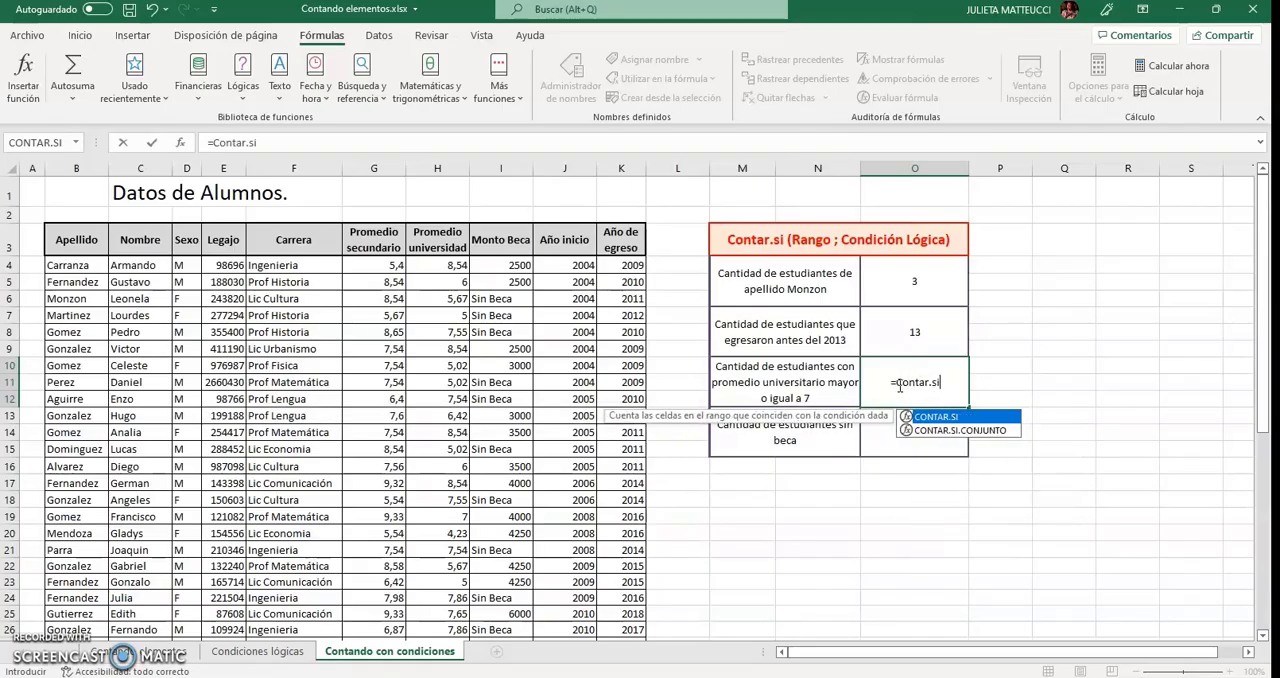
pyautogui.write('(')
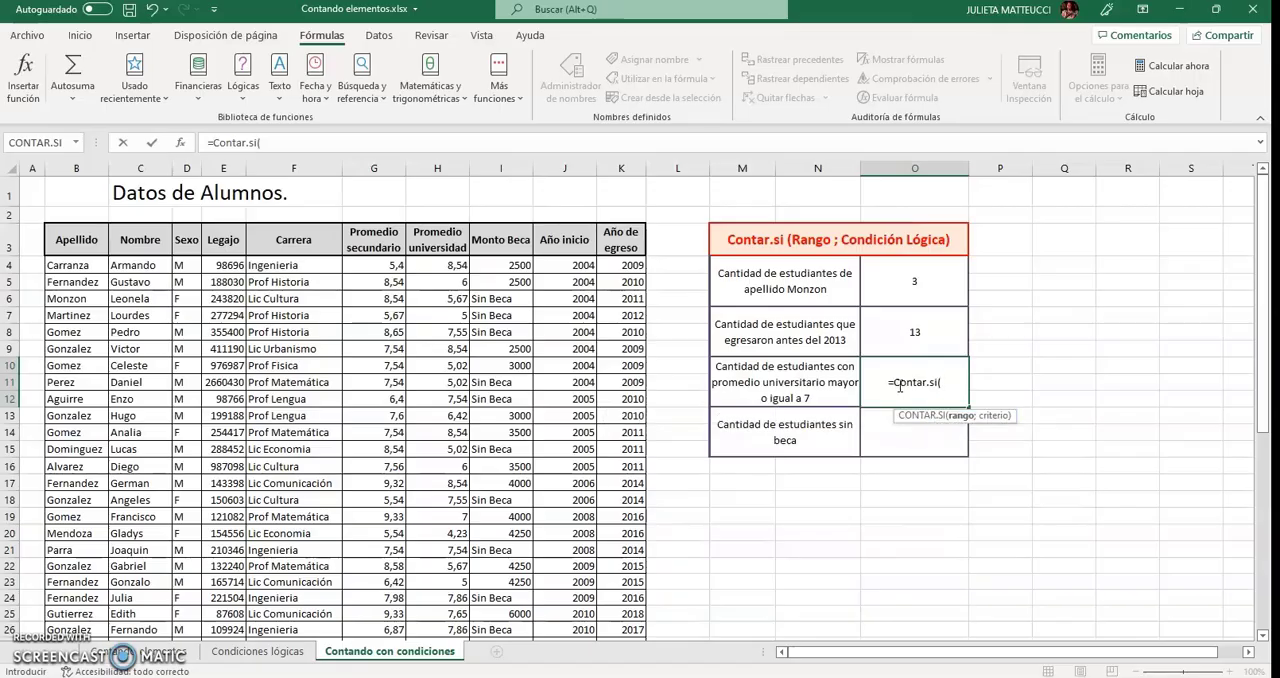
pyautogui.moveTo(440, 265); pyautogui.dragTo(436, 607)
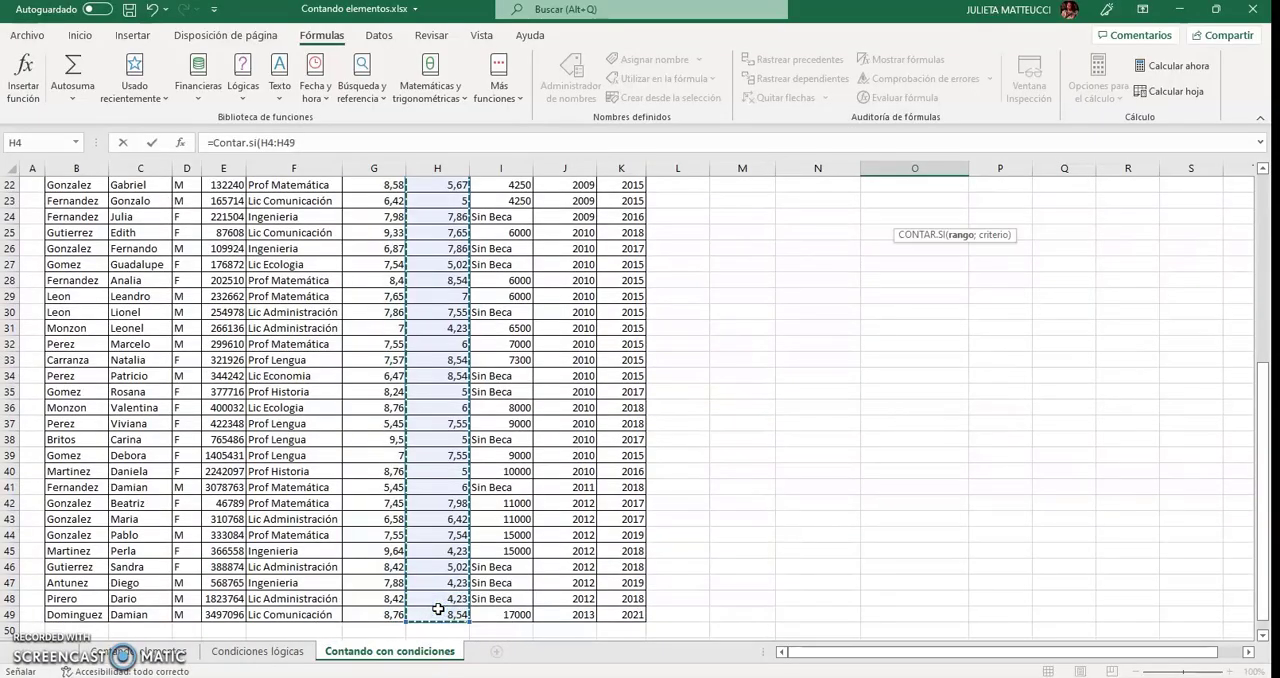
pyautogui.scroll(6, 438, 609)
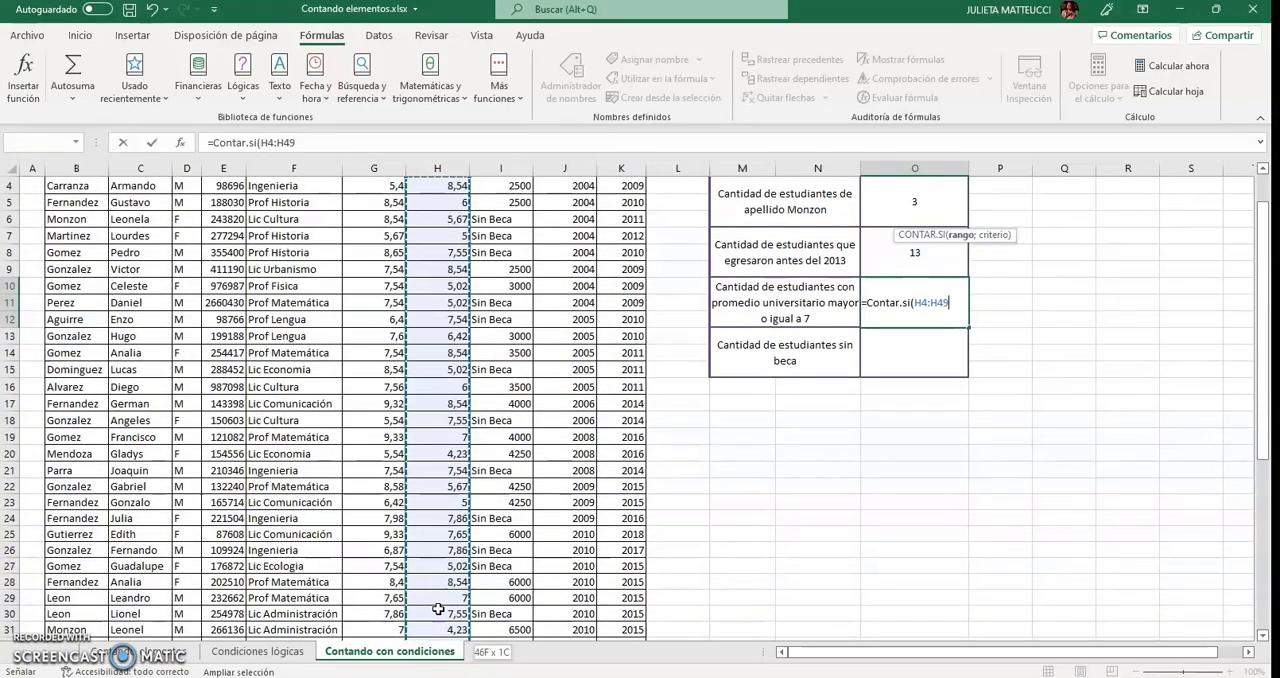
pyautogui.write(';')
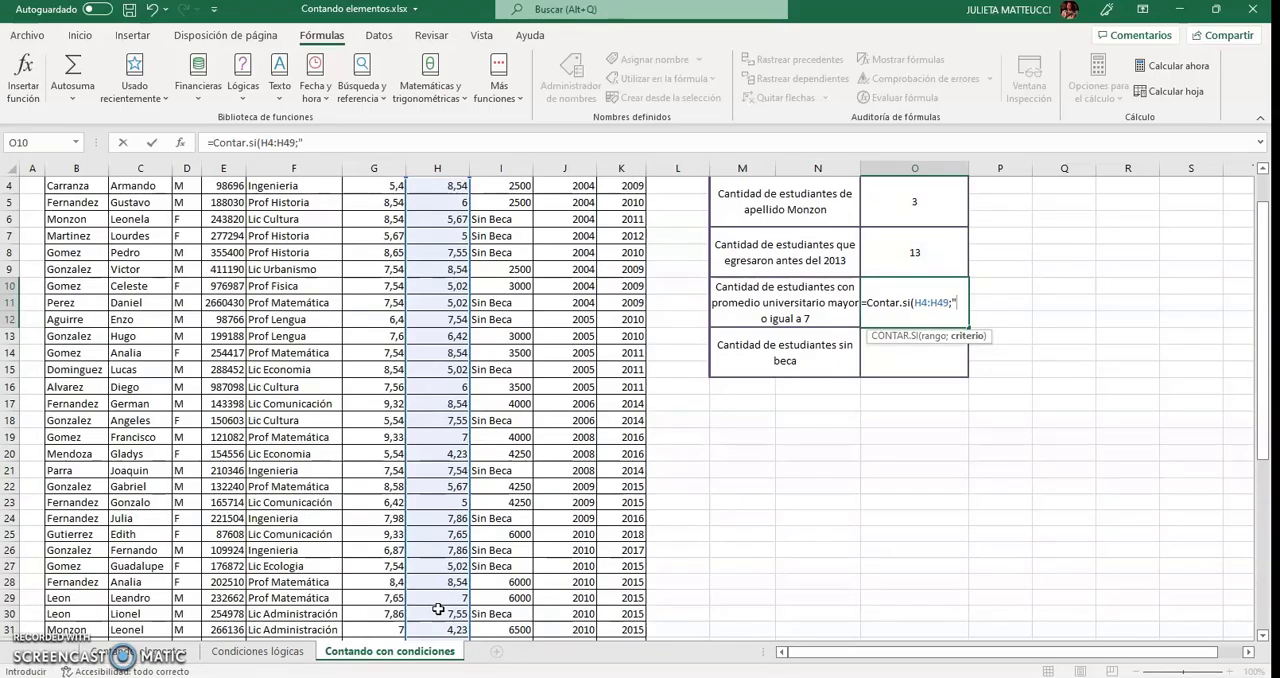
pyautogui.write('">=7')
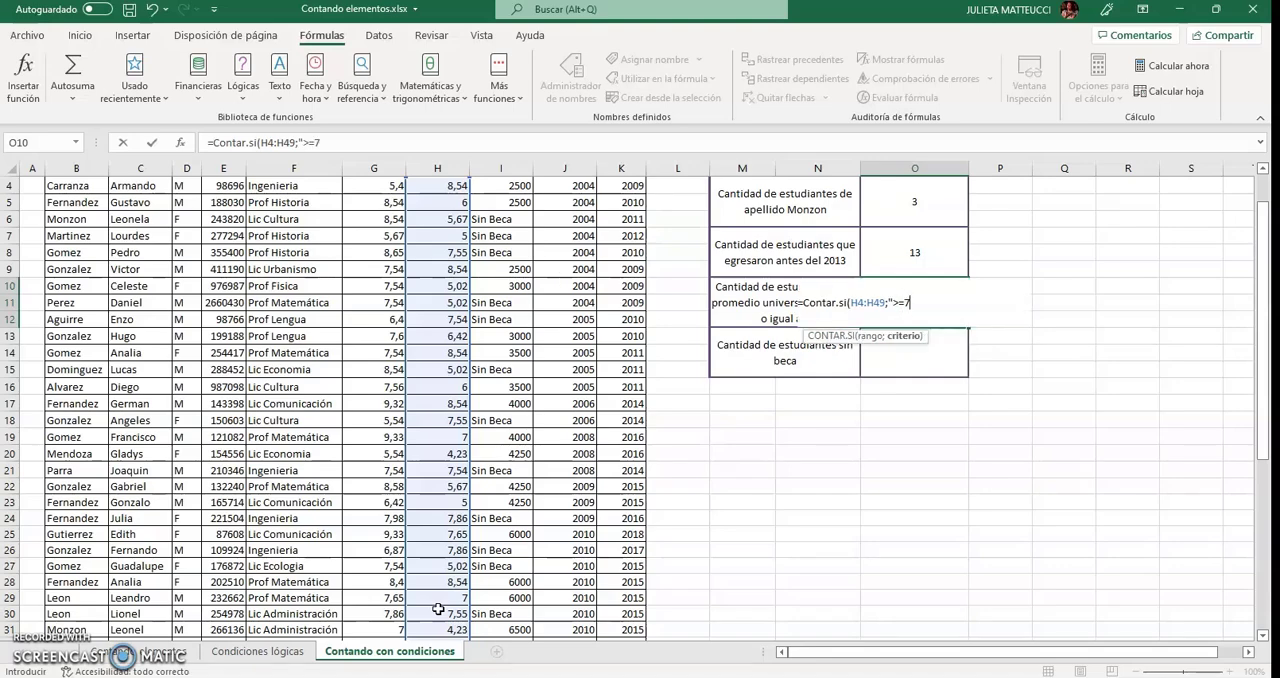
pyautogui.write('")')
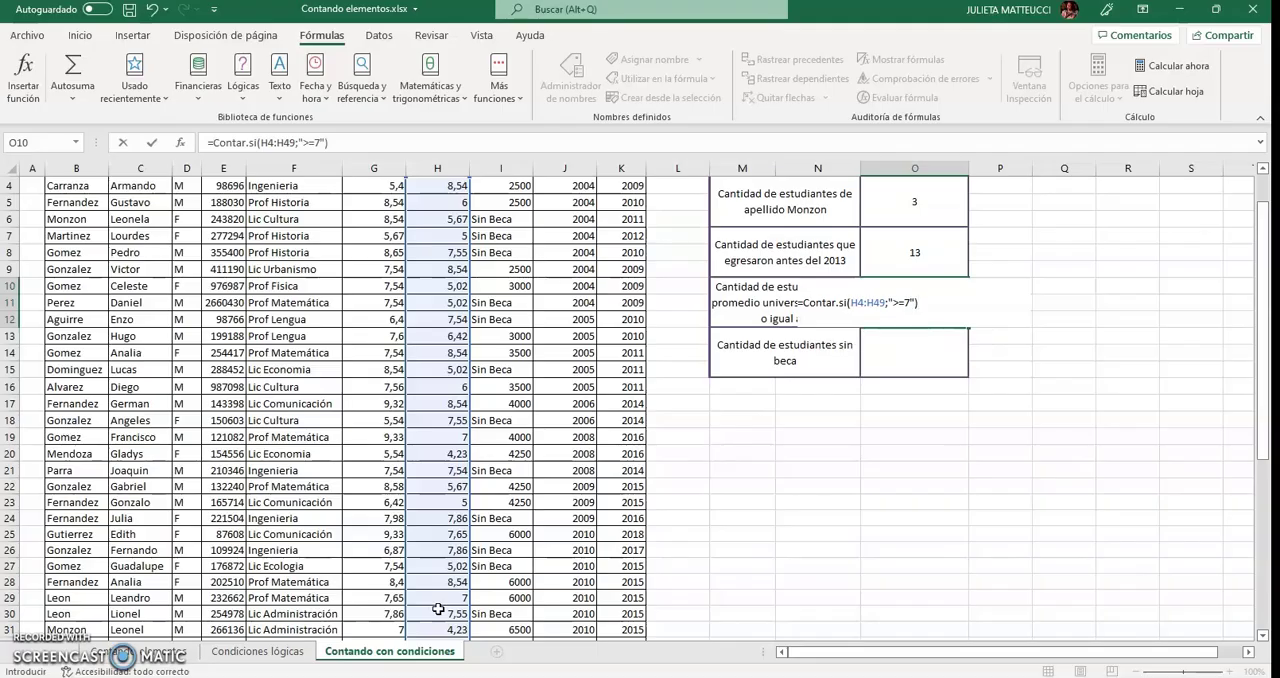
# Complete the O10 formula with the criterion ">=7" to count university averages of at least 7.
pyautogui.press('Return')
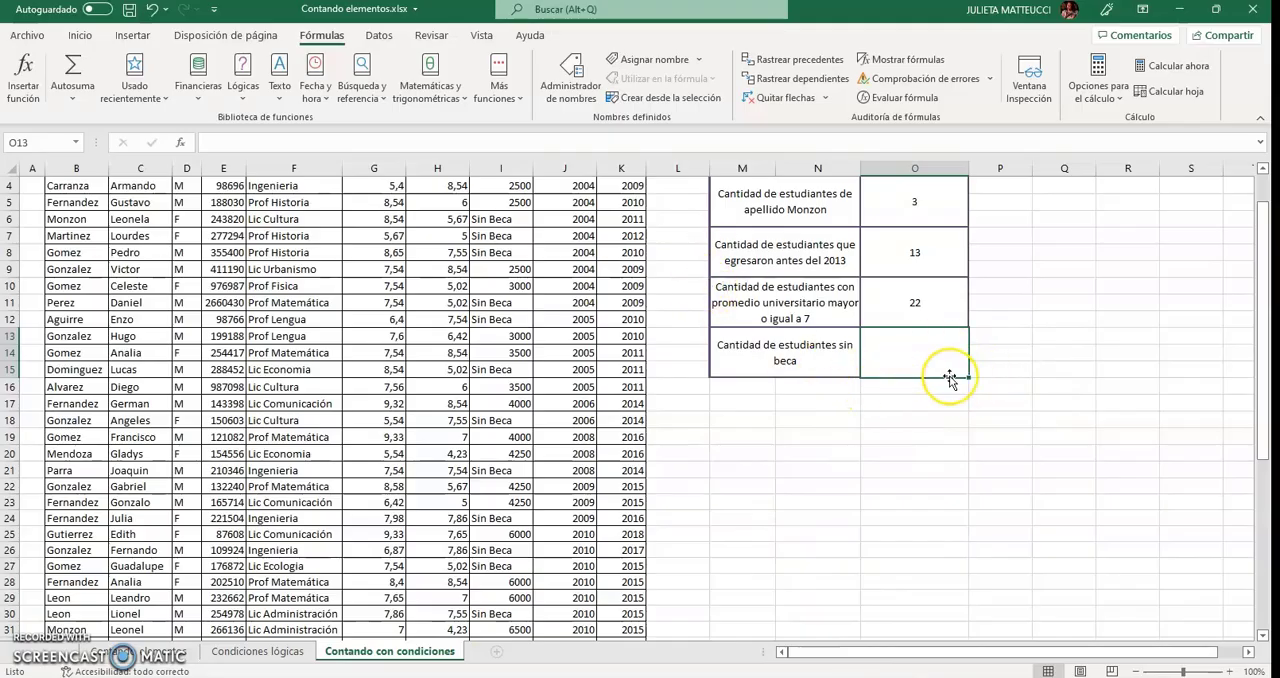
# Start a CONTAR.SI formula in cell O13 with the Monto Beca range I4:I49 as its first argument.
pyautogui.write('=Co')
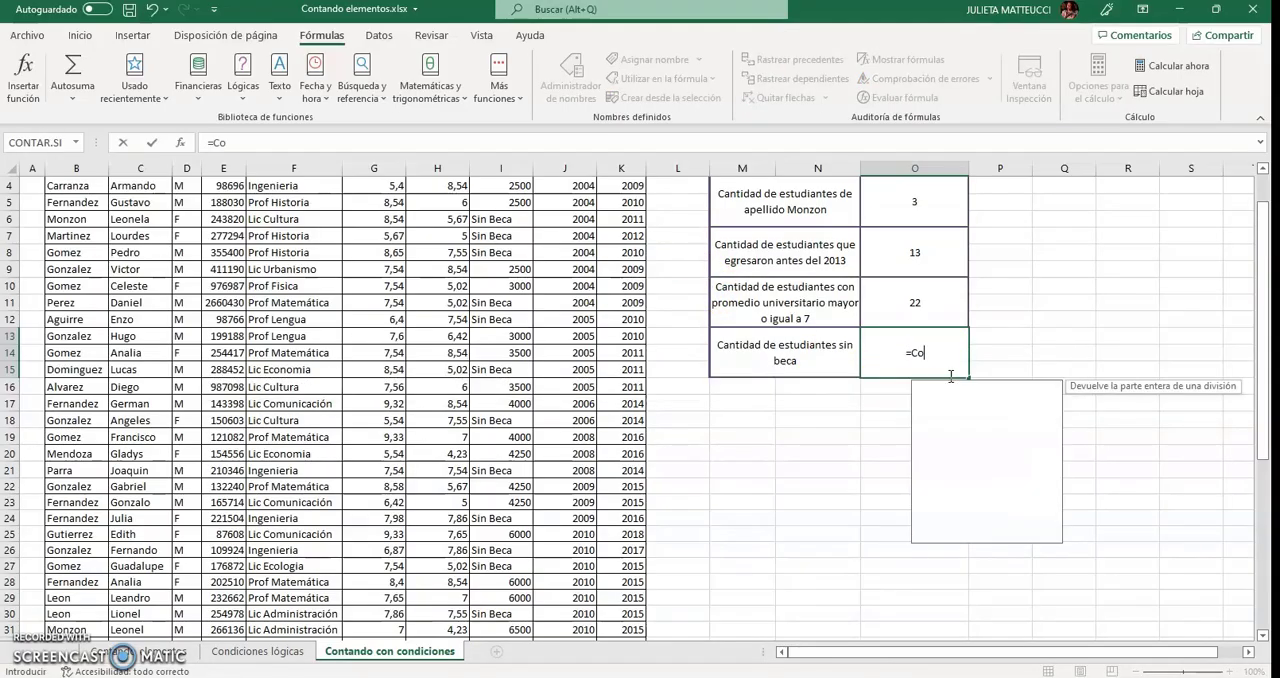
pyautogui.write('ntar.s')
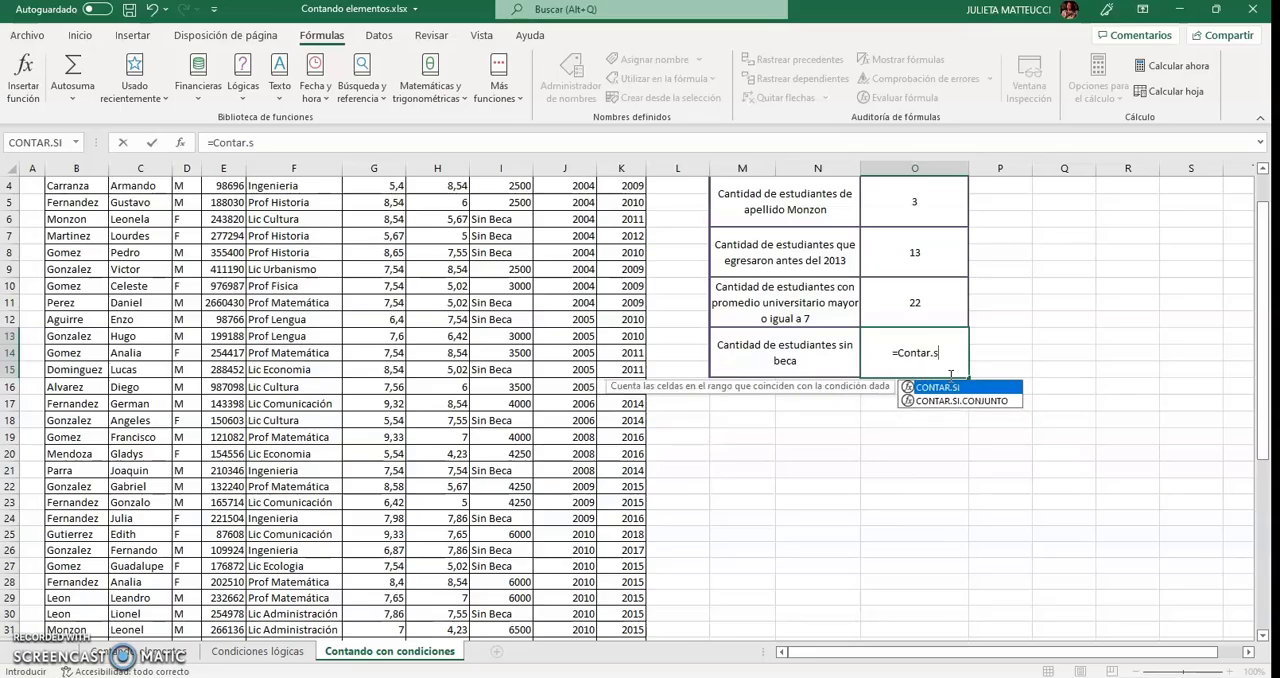
pyautogui.write('i(')
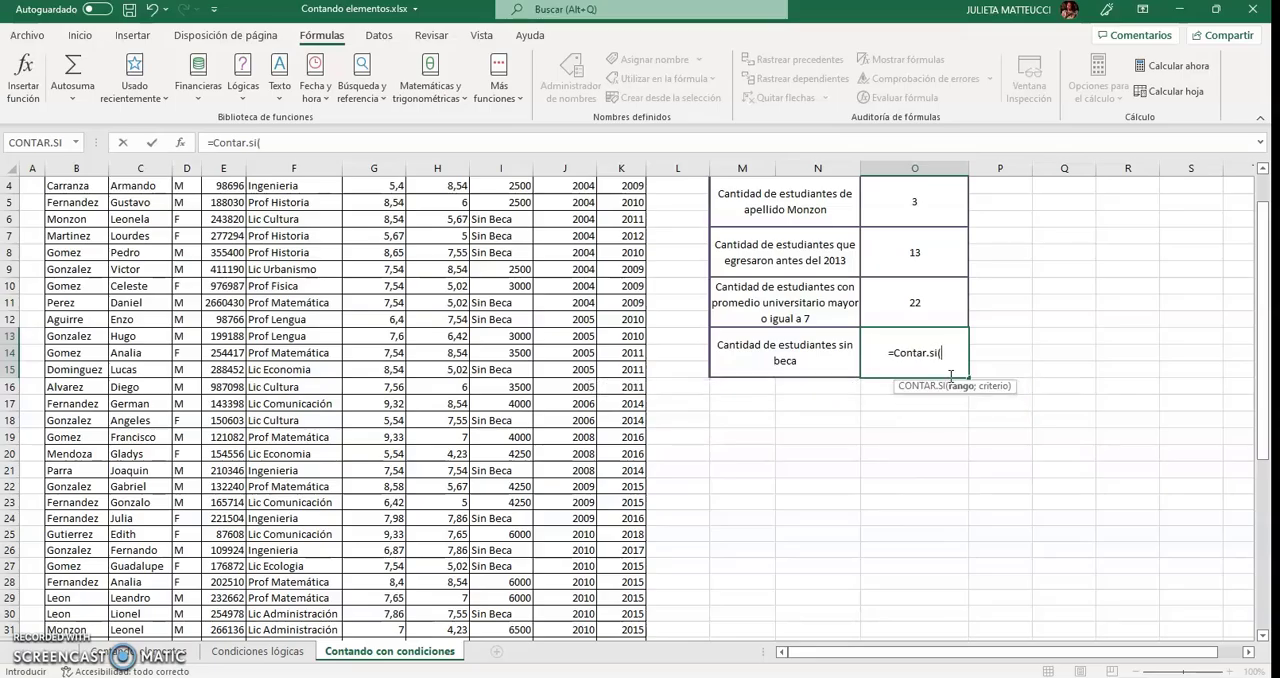
pyautogui.scroll(1, 340, 316)
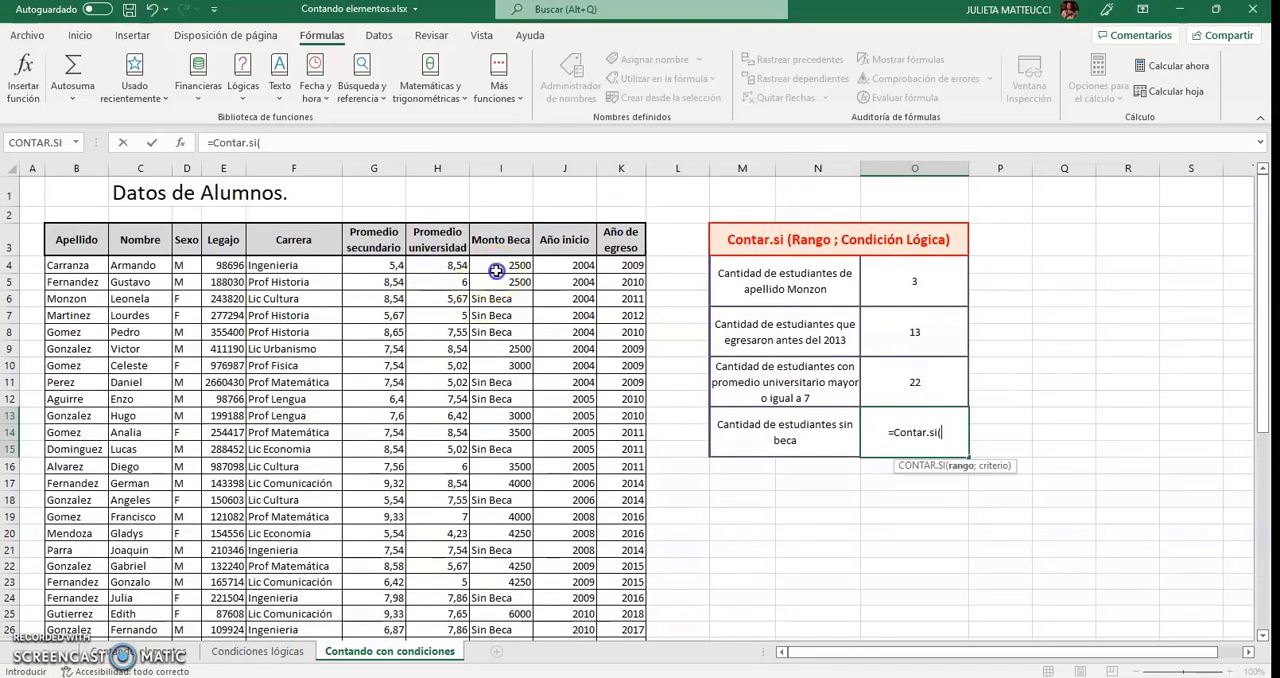
pyautogui.moveTo(494, 265); pyautogui.dragTo(493, 585)
pyautogui.scroll(8, 1130, 349)
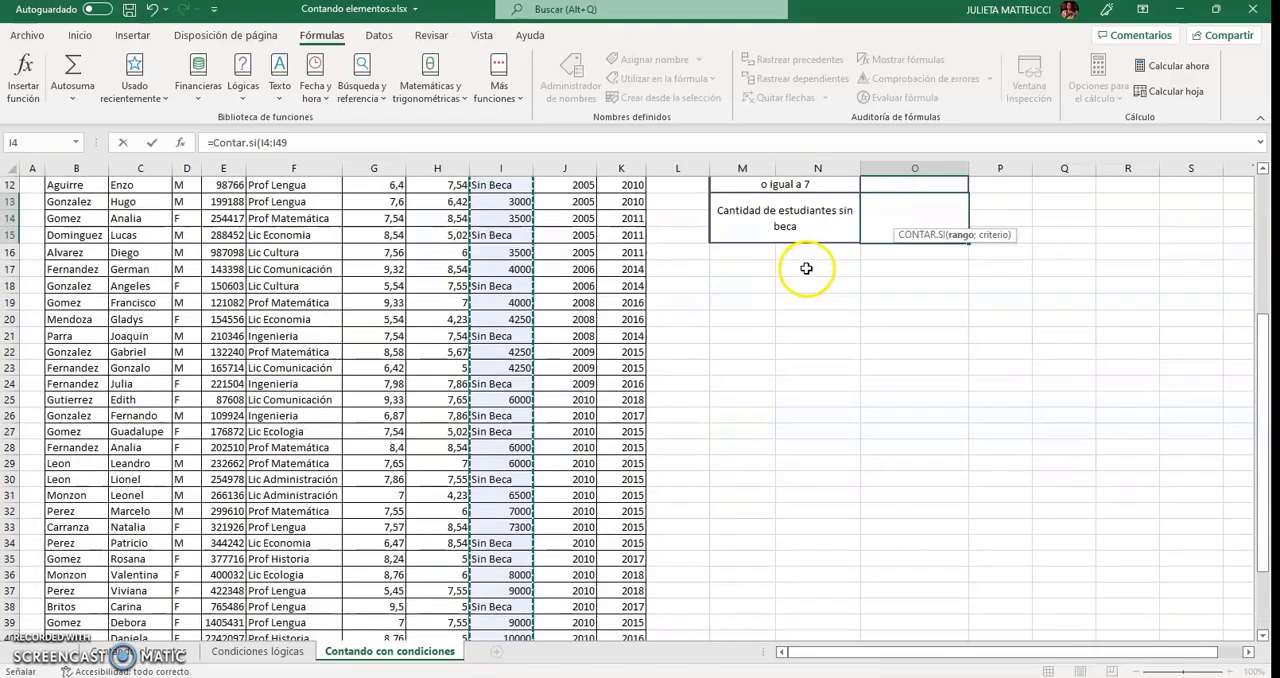
pyautogui.click(306, 142)
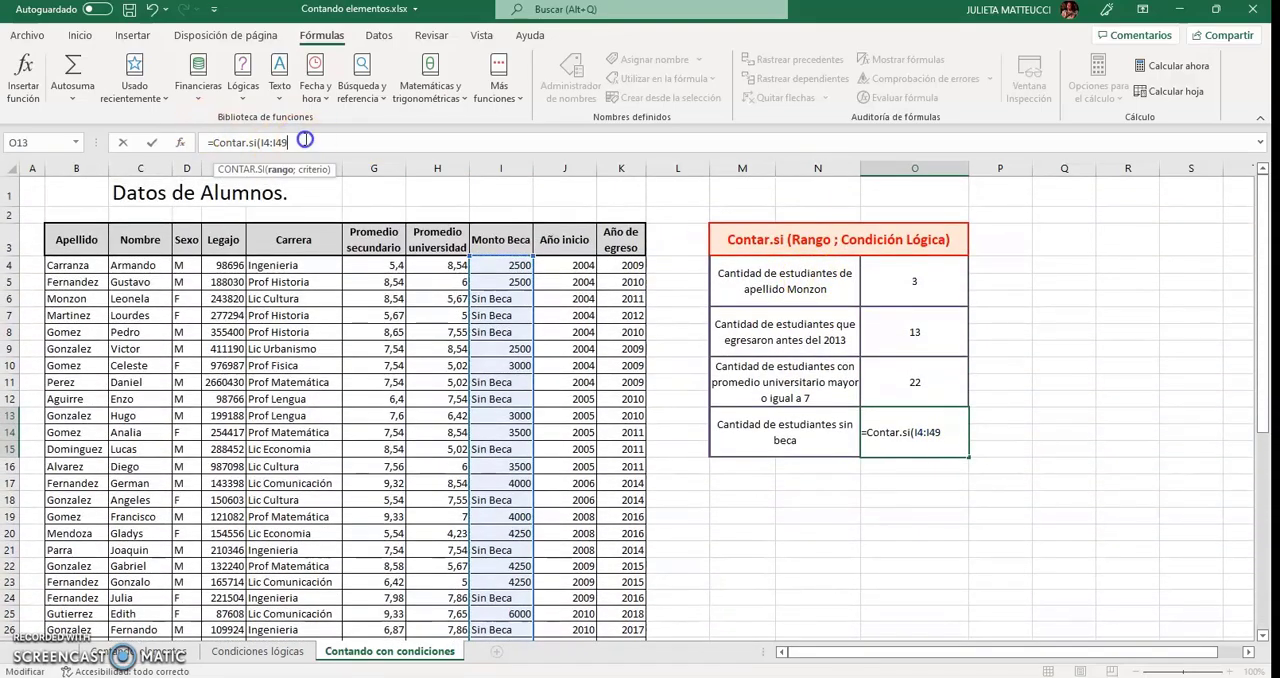
# Complete the O13 formula with the text criterion "Sin beca" to count the students without a scholarship.
pyautogui.write(';"Sin beca')
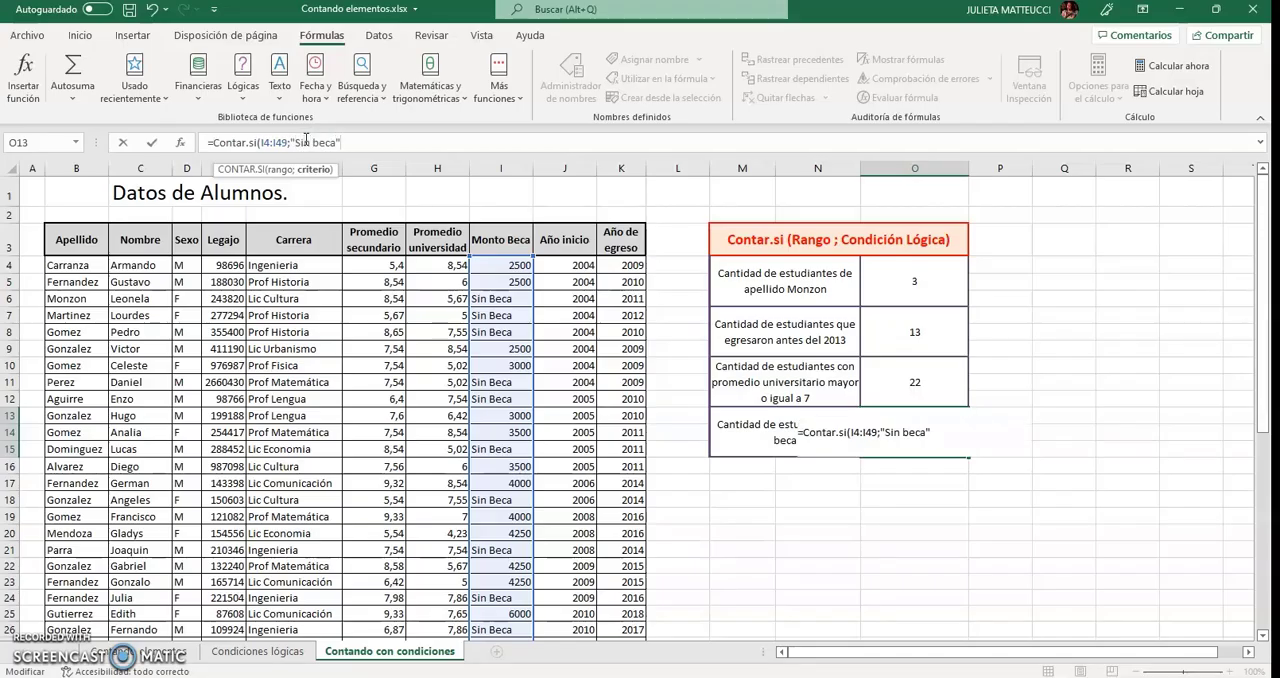
pyautogui.write('")')
pyautogui.press('Return')
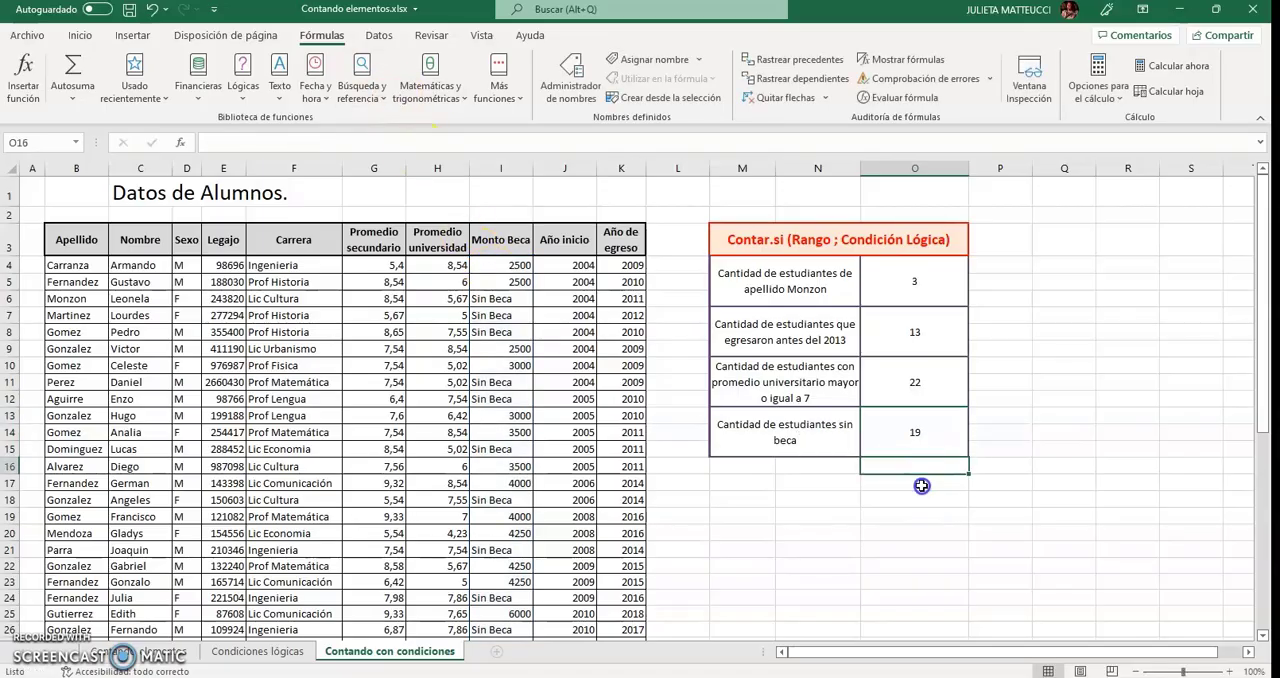
# Start an alternative count in cell O17 with CONTARA over the Monto Beca range I4:I49.
pyautogui.click(920, 485)
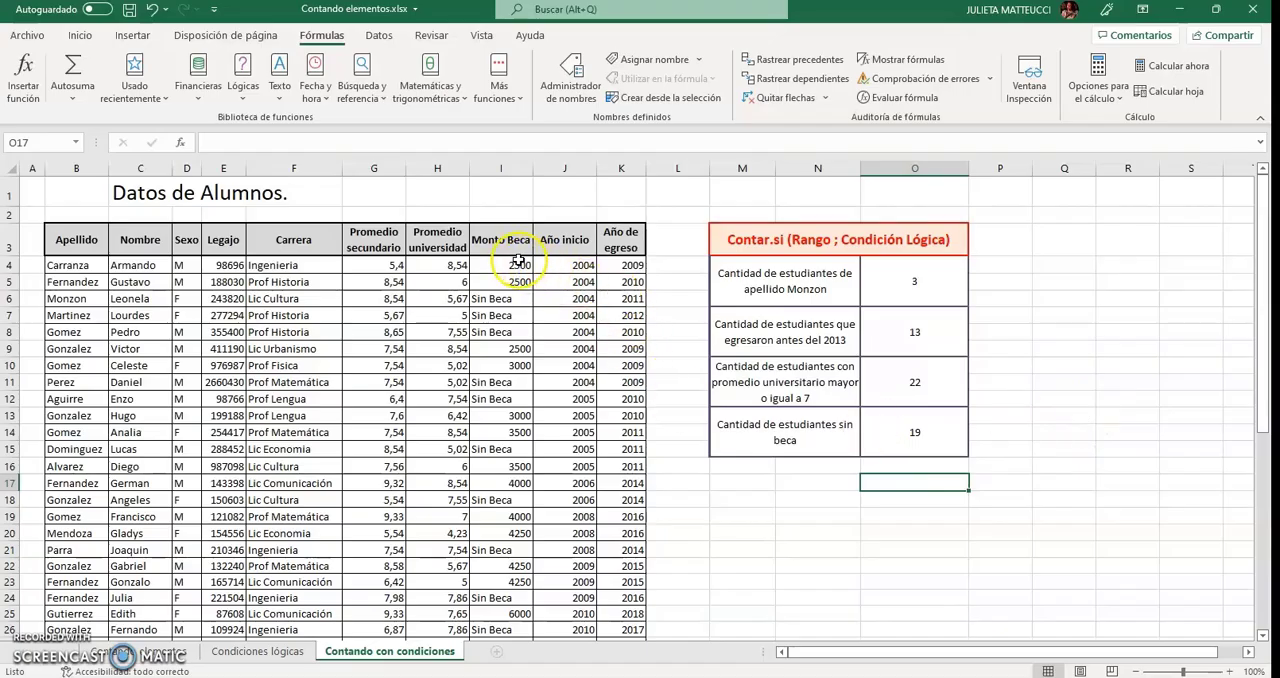
pyautogui.write('=')
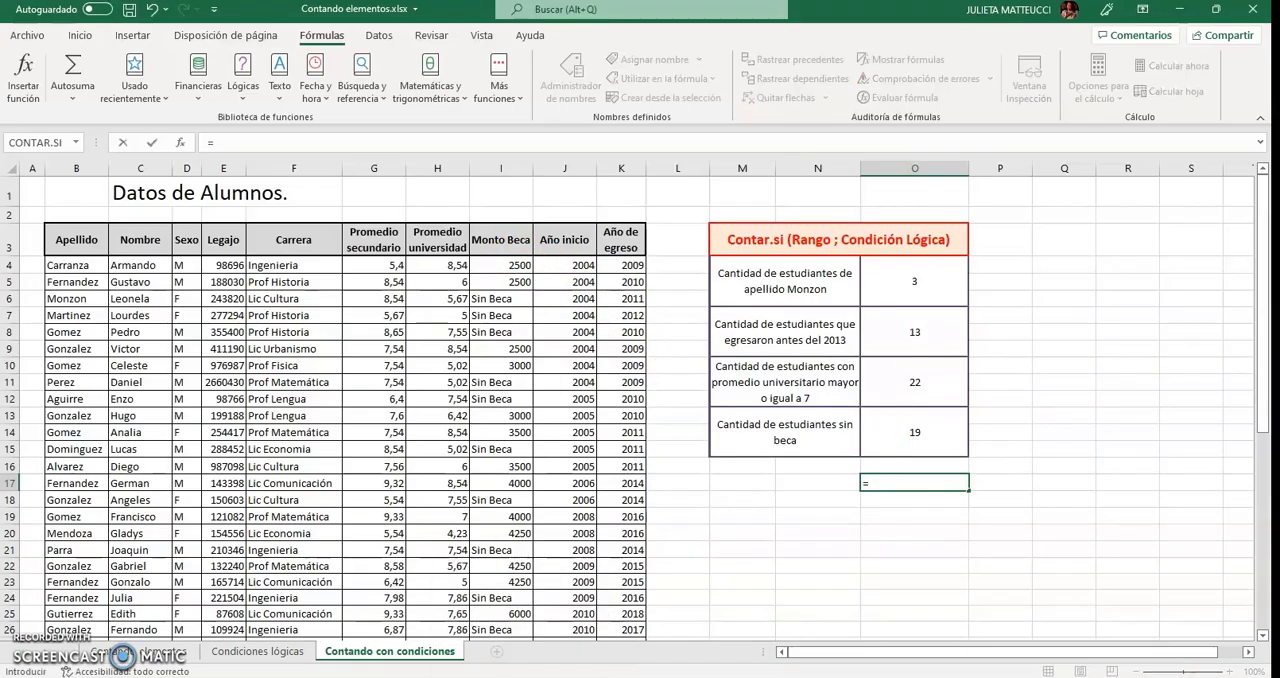
pyautogui.write('Contar')
pyautogui.write('a(')
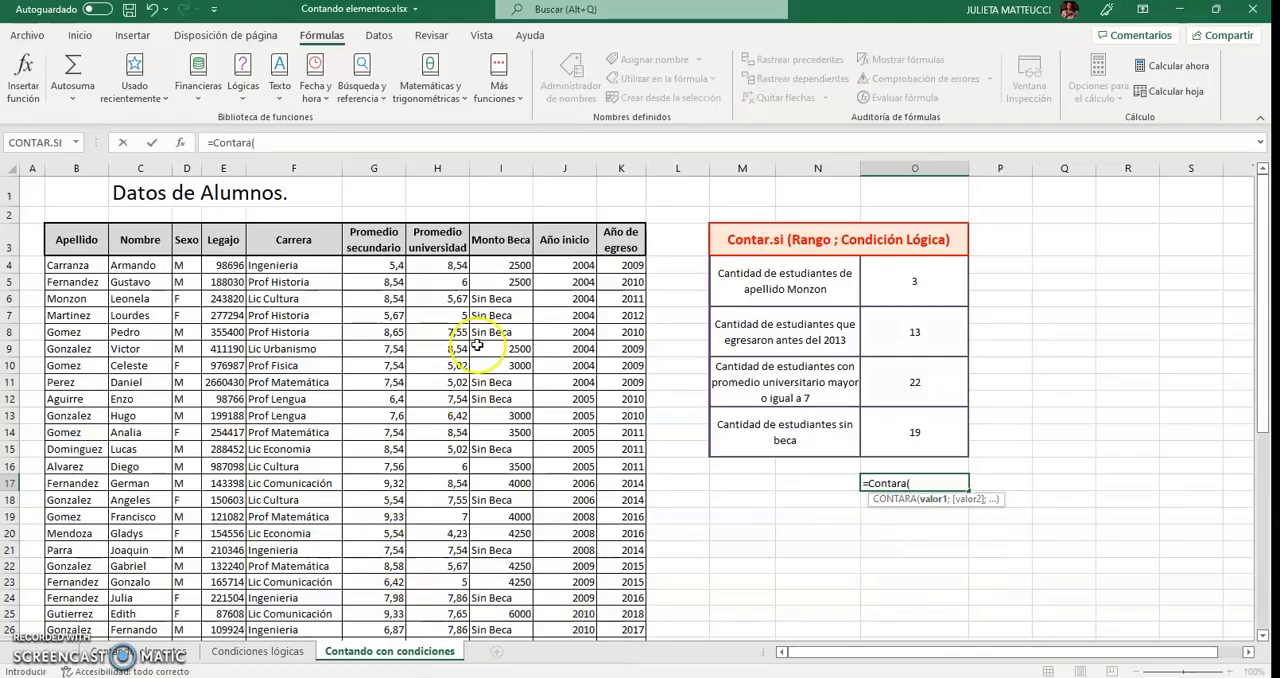
pyautogui.moveTo(500, 265); pyautogui.dragTo(498, 600)
pyautogui.scroll(8, 498, 600)
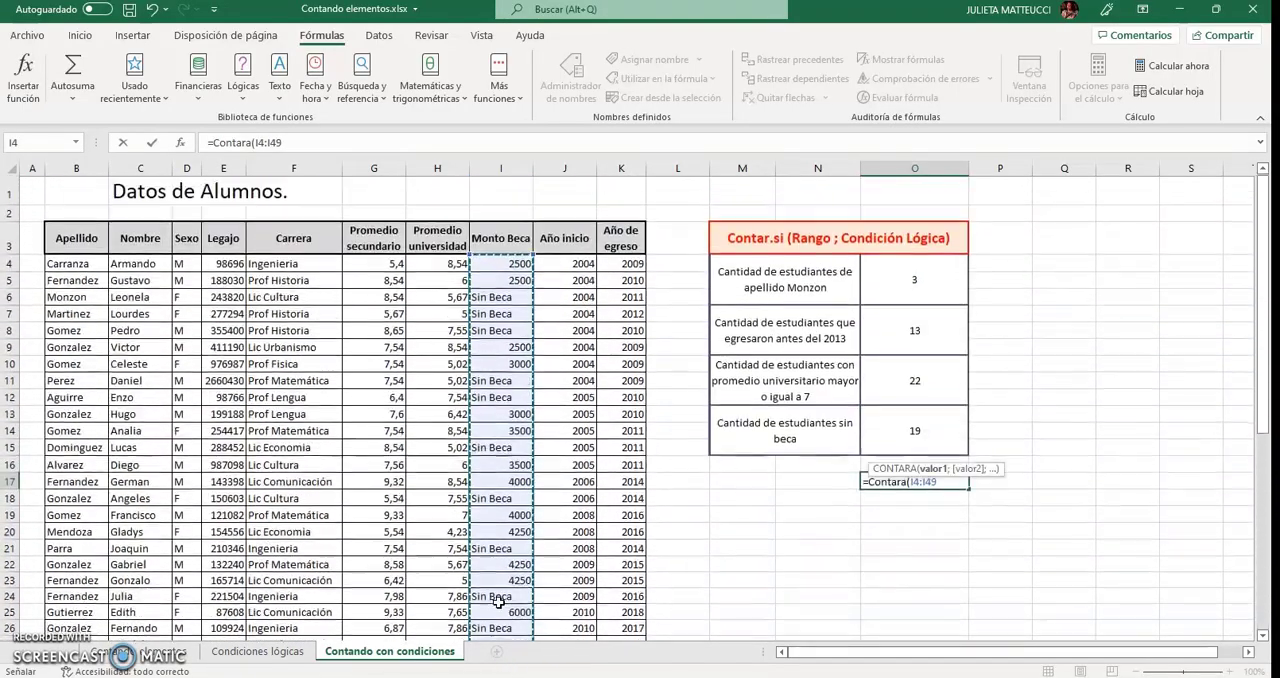
pyautogui.click(333, 145)
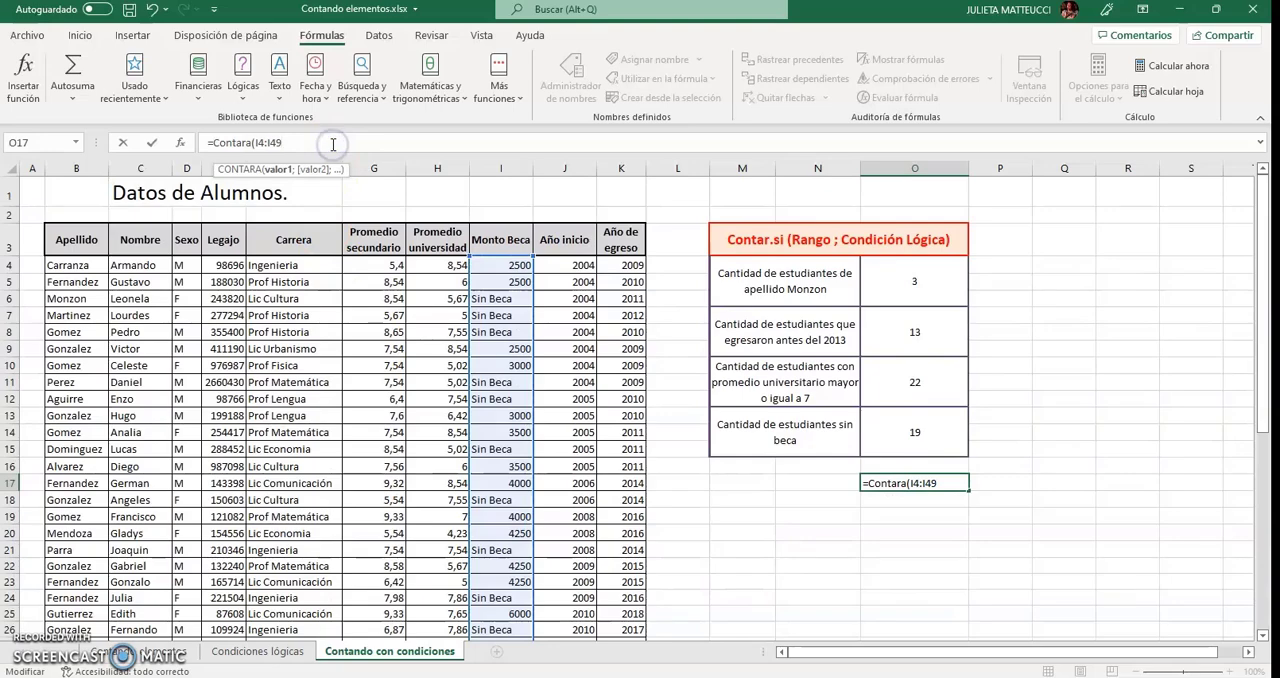
pyautogui.write(')-')
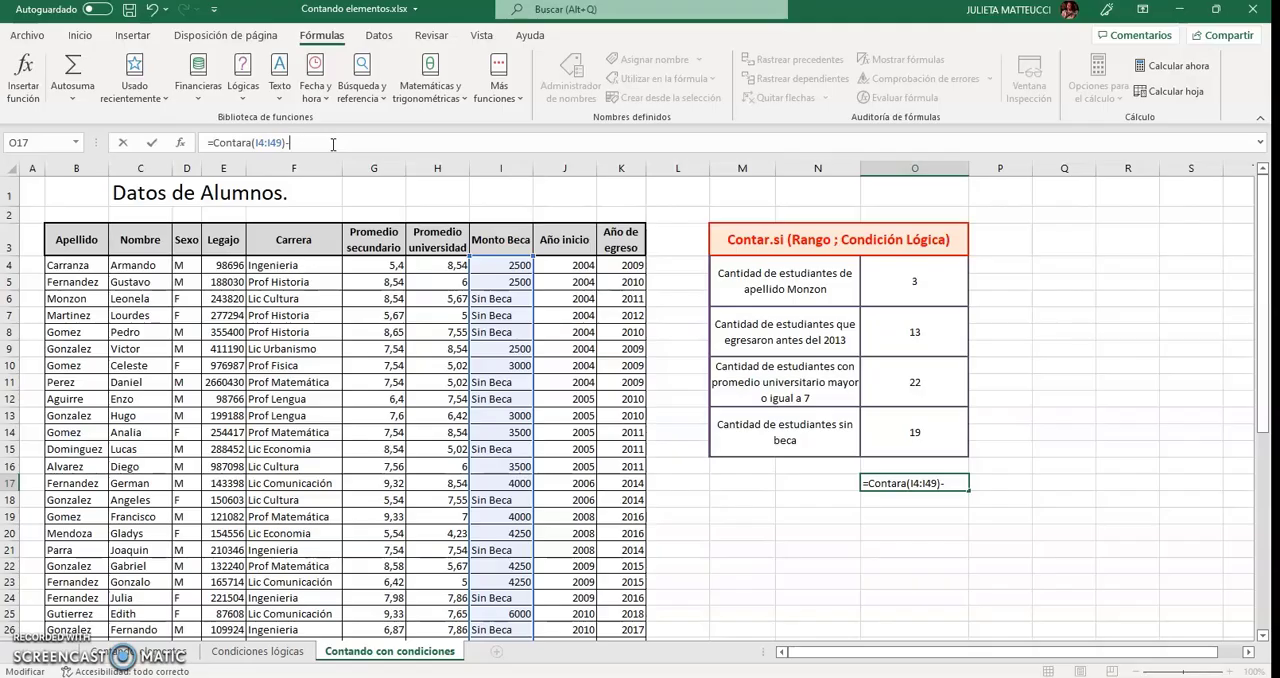
# Complete the O17 formula by subtracting CONTAR of the same Monto Beca range I4:I49.
pyautogui.write('Contar(')
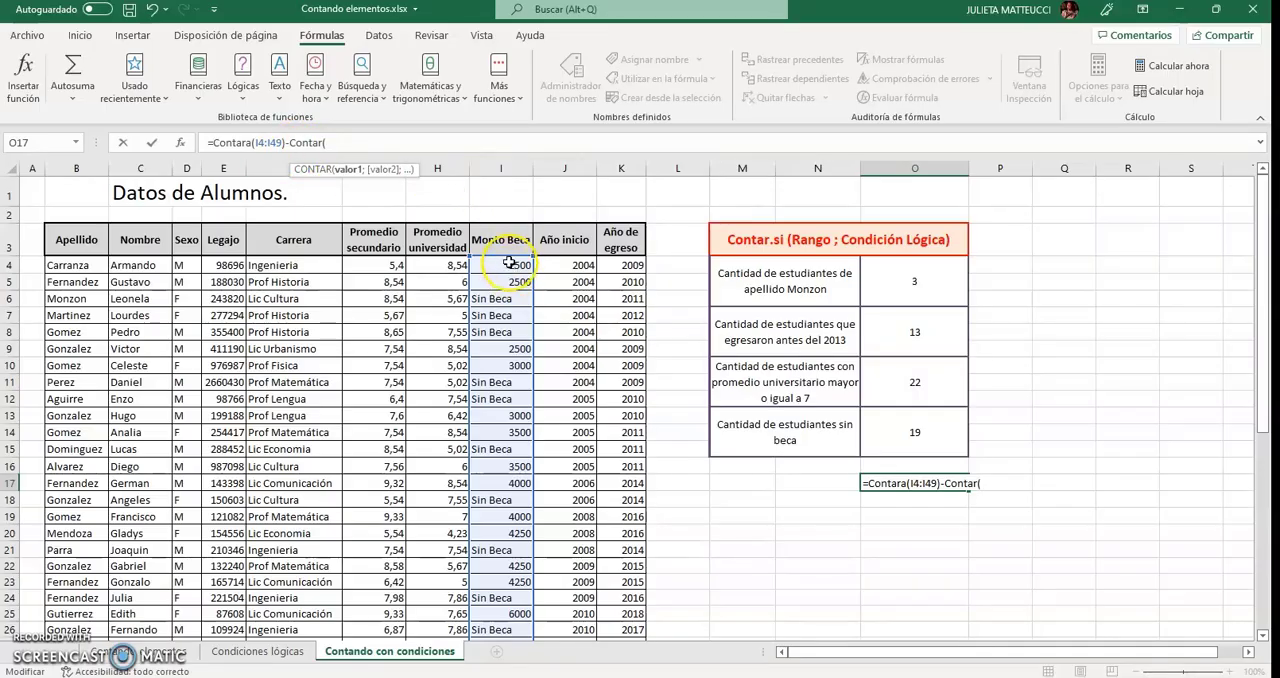
pyautogui.moveTo(508, 263); pyautogui.dragTo(518, 610)
pyautogui.write(')')
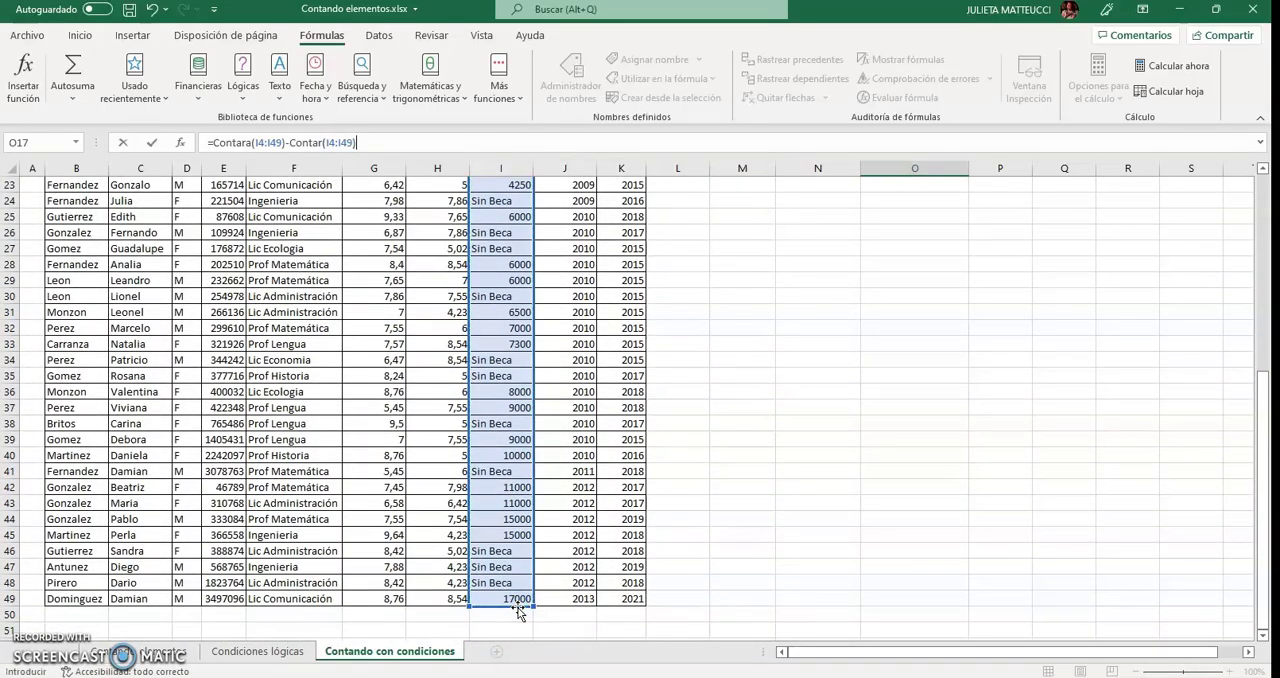
pyautogui.scroll(7, 518, 608)
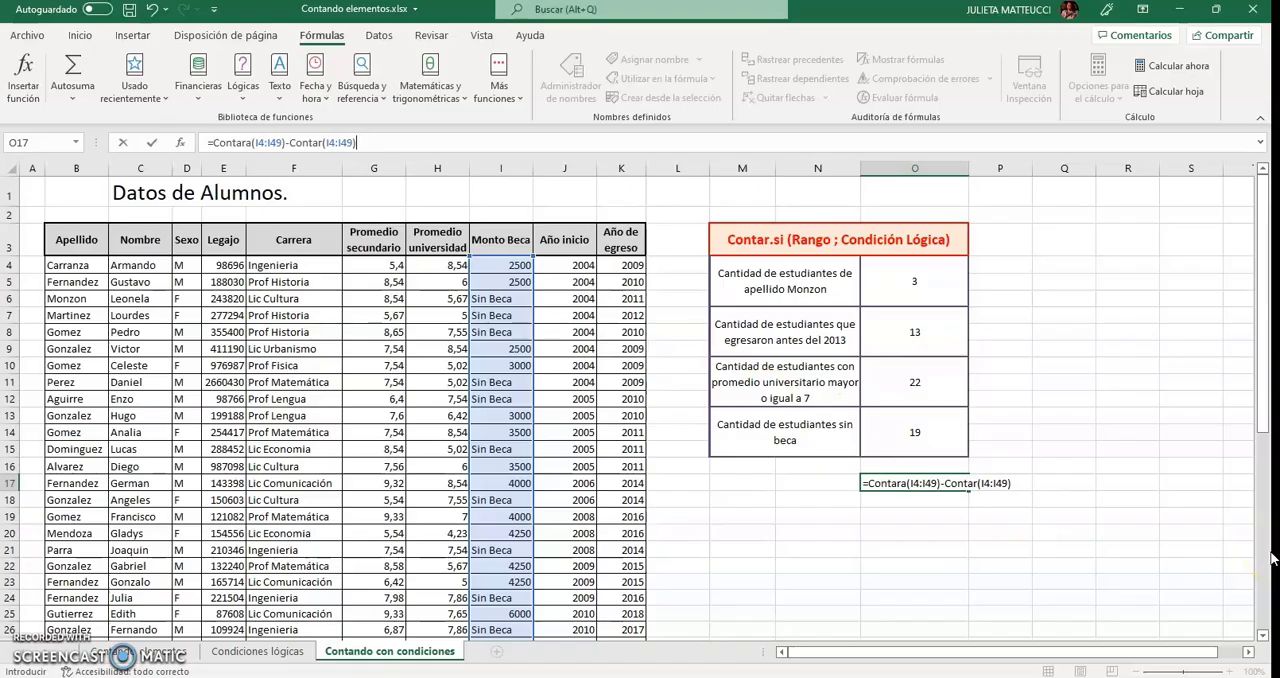
pyautogui.press('Return')
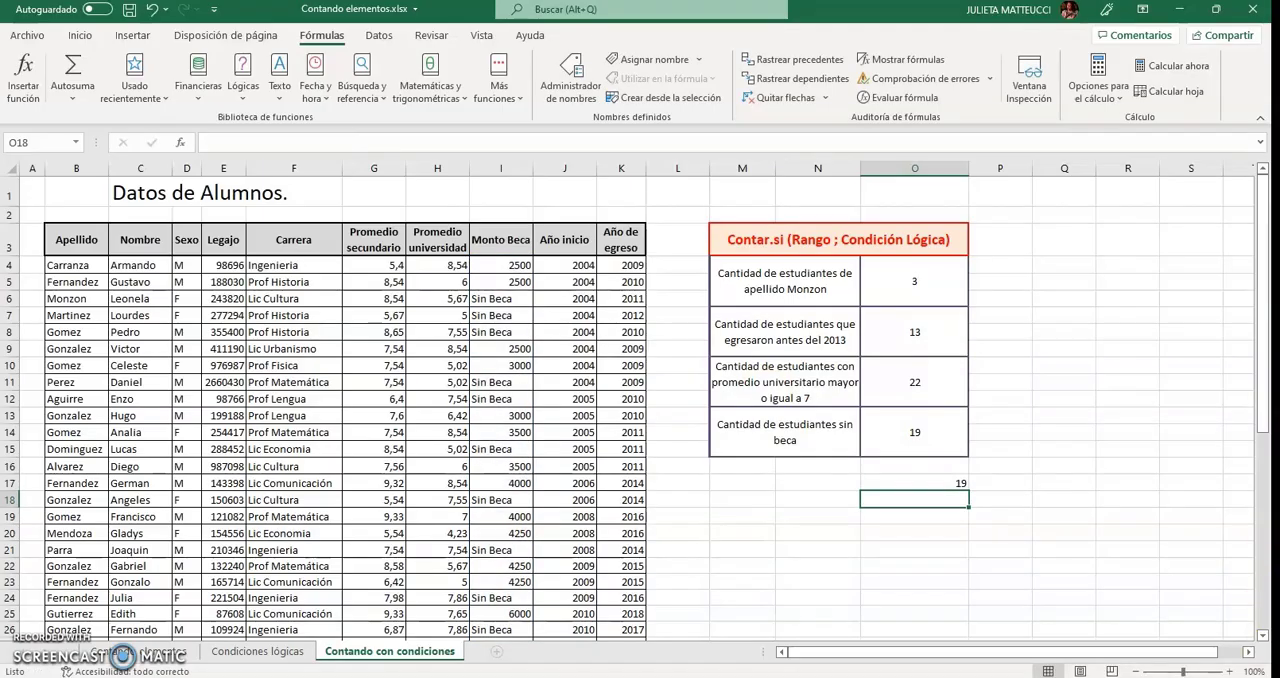
# Compare the formulas and results of cells O13 and O17 for the students without a scholarship.
pyautogui.click(926, 440)
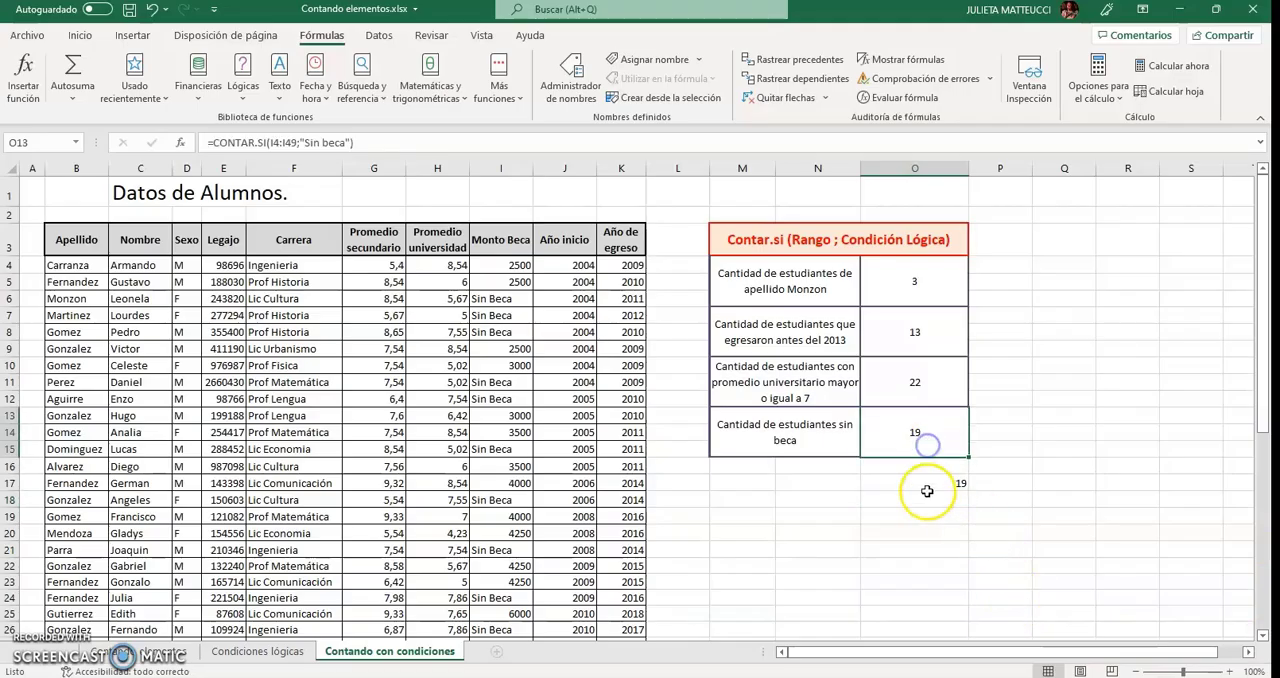
pyautogui.click(927, 488)
pyautogui.click(927, 447)
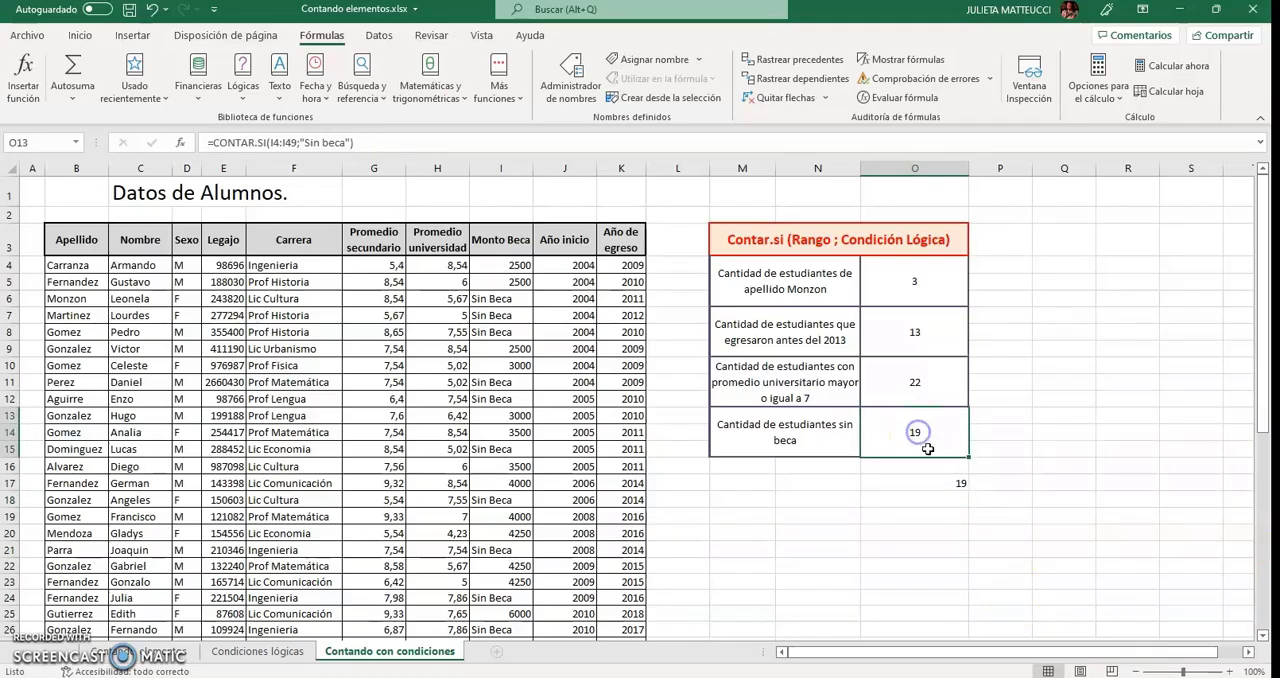
pyautogui.click(926, 482)
pyautogui.click(912, 436)
pyautogui.click(923, 480)
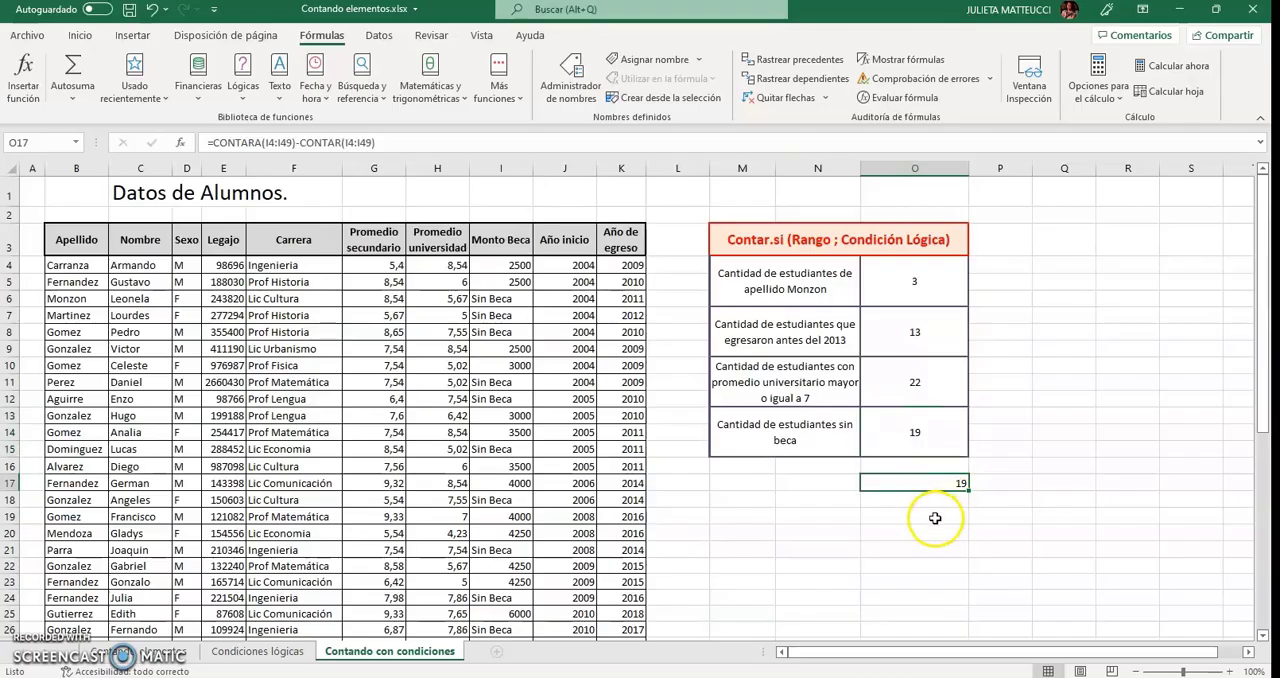